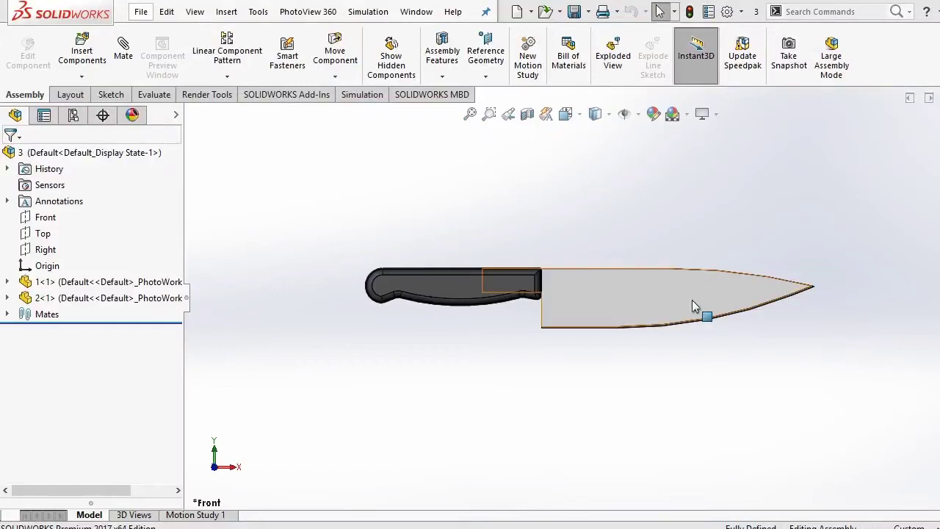
Return the knife assembly to the Front view and open the Motion Study 1 timeline.
mouse_move(740, 231)
middle_down()
mouse_move(665, 238)
mouse_move(818, 223)
mouse_move(774, 248)
mouse_move(734, 220)
middle_up()
click(571, 116)
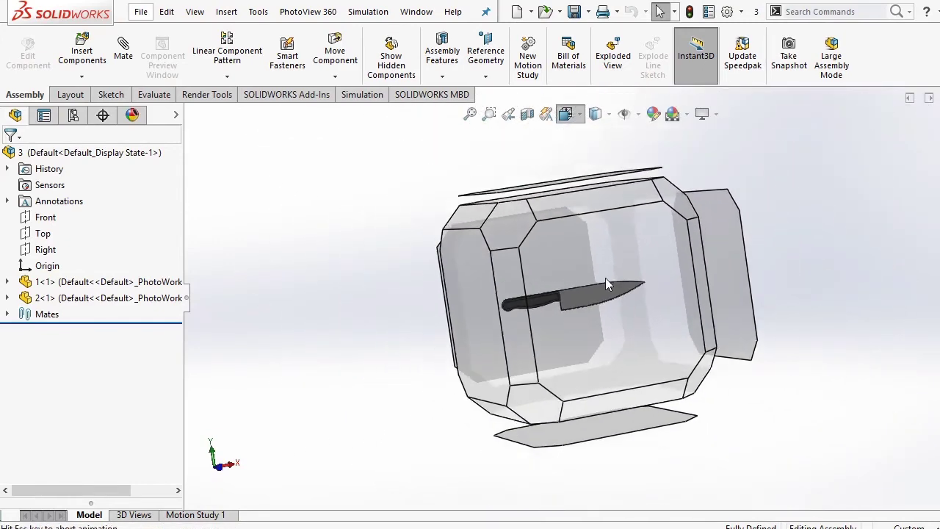
click(605, 281)
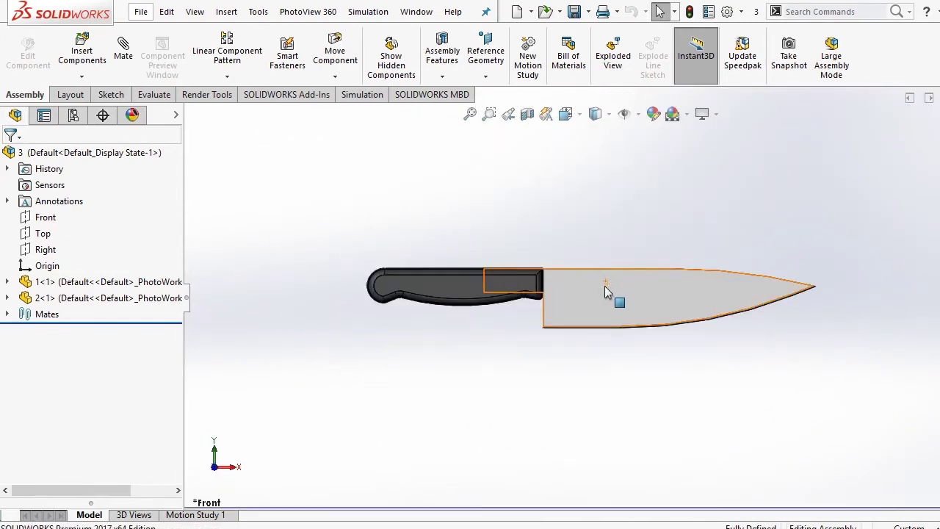
click(196, 517)
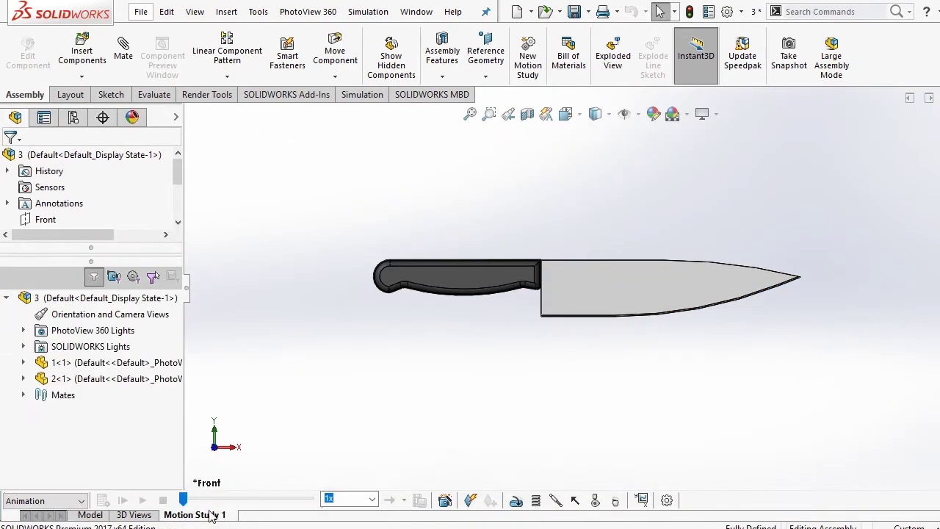
Use the Animation Wizard to add a 5-second, one-turn clockwise Y-axis rotation, then play it.
click(443, 502)
click(543, 434)
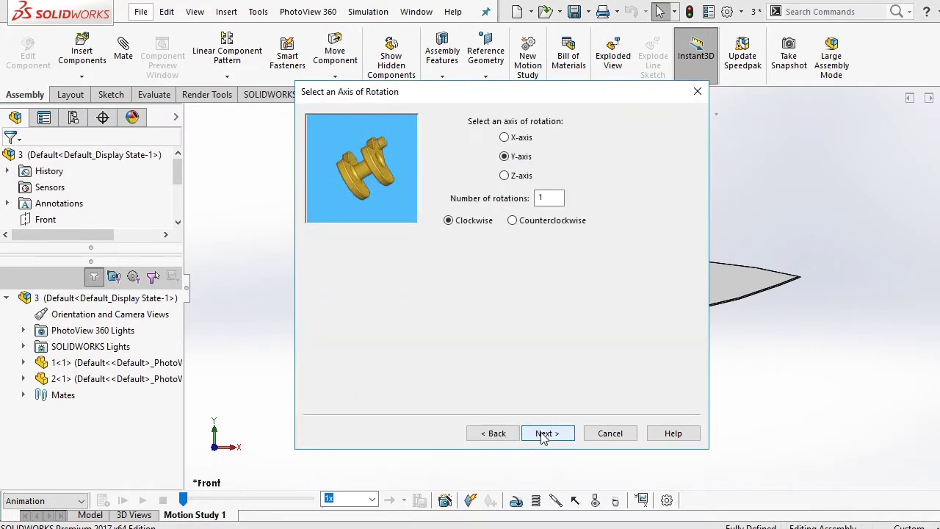
click(543, 434)
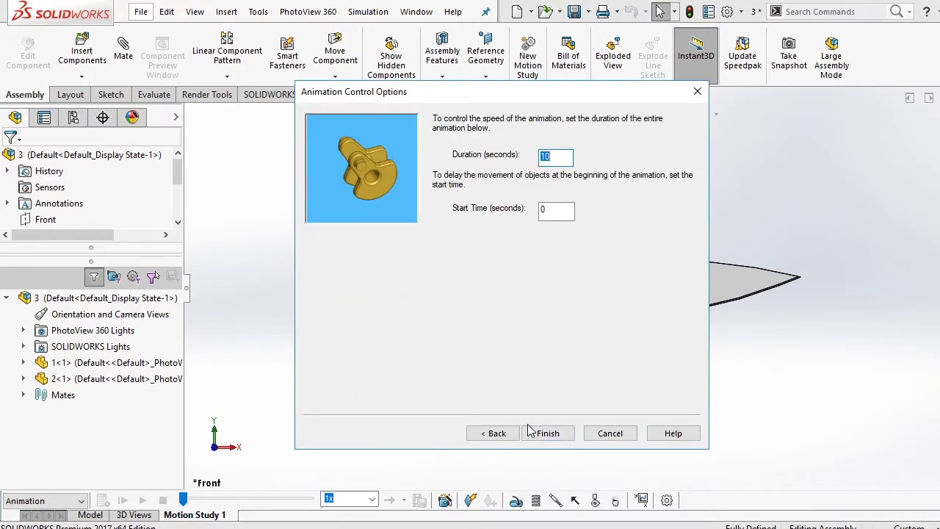
text(5)
click(544, 434)
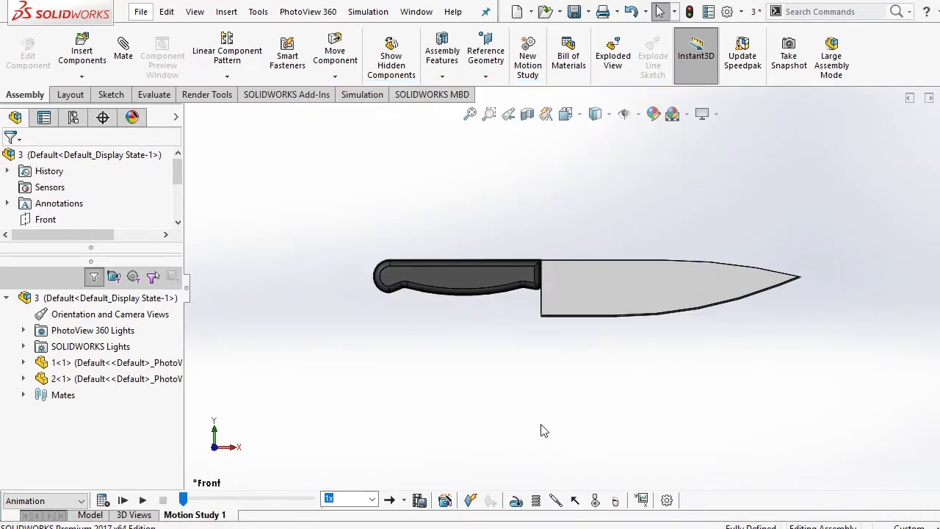
click(142, 500)
Reset the knife to the Front view and switch off Instant3D.
mouse_move(542, 329)
middle_down()
mouse_move(513, 321)
mouse_move(536, 276)
middle_up()
click(563, 117)
click(551, 208)
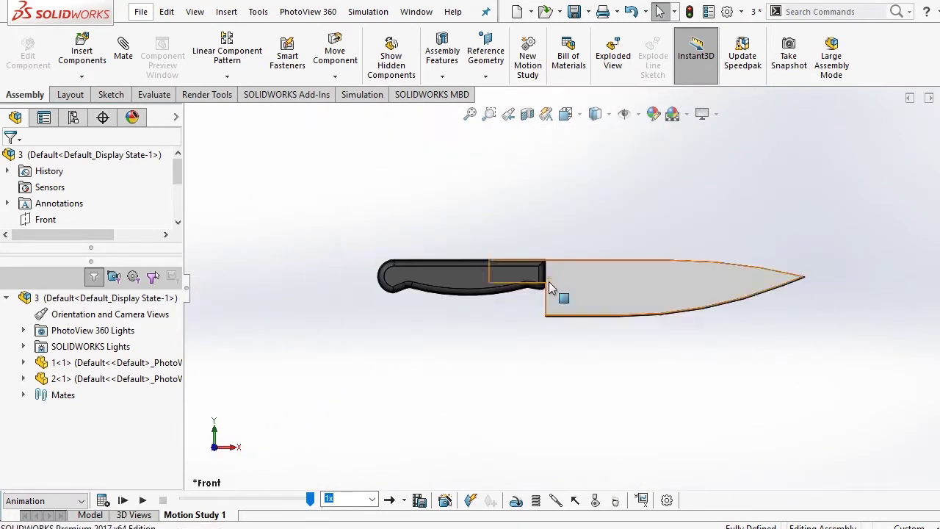
click(705, 70)
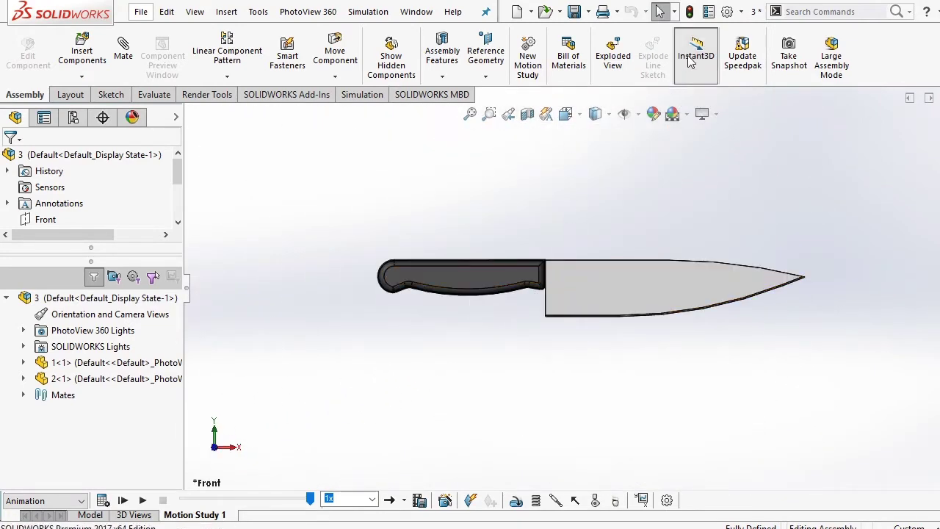
Create an exploded view with the blade dragged right along X, away from the handle.
click(612, 59)
click(599, 279)
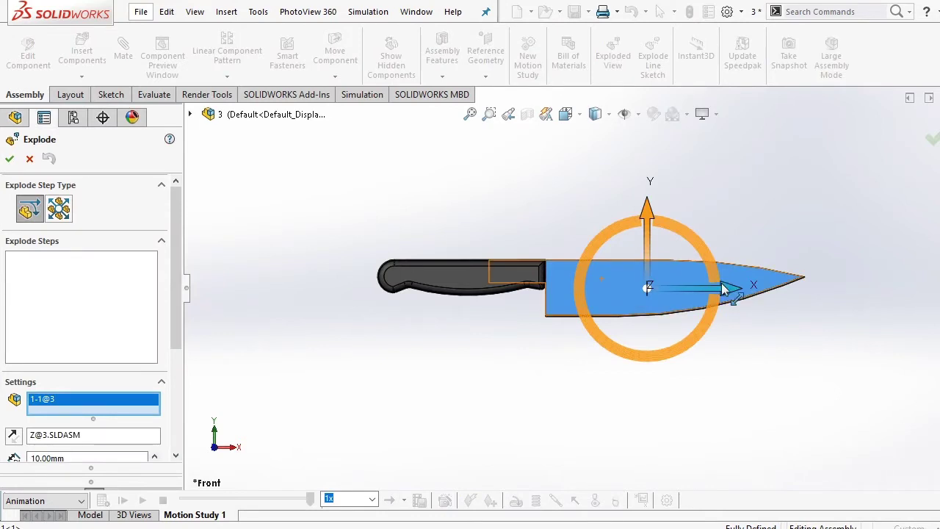
drag(724, 290, 837, 291)
mouse_move(590, 343)
middle_down()
mouse_move(531, 345)
mouse_move(549, 340)
middle_up()
click(9, 158)
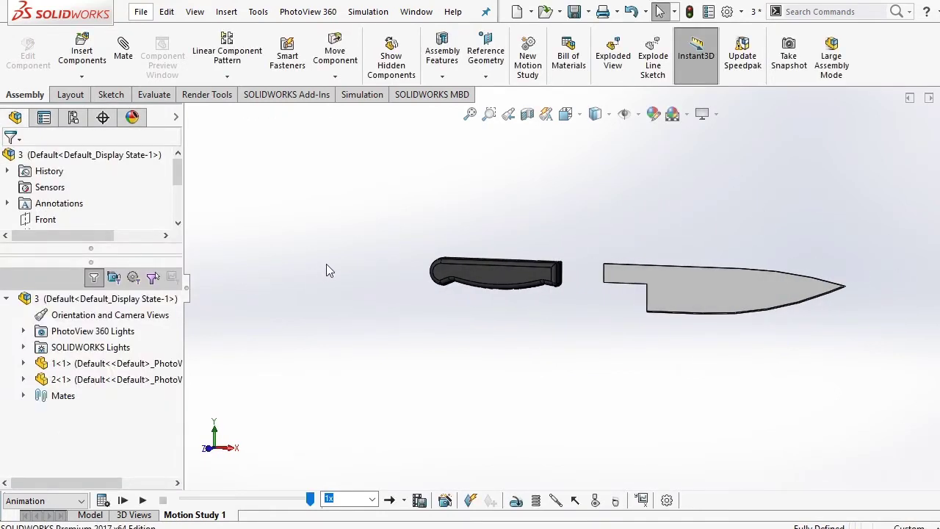
middle_drag(326, 265, 382, 260)
Open the handle part in its own window to inspect it, then return to the assembly.
right_click(463, 283)
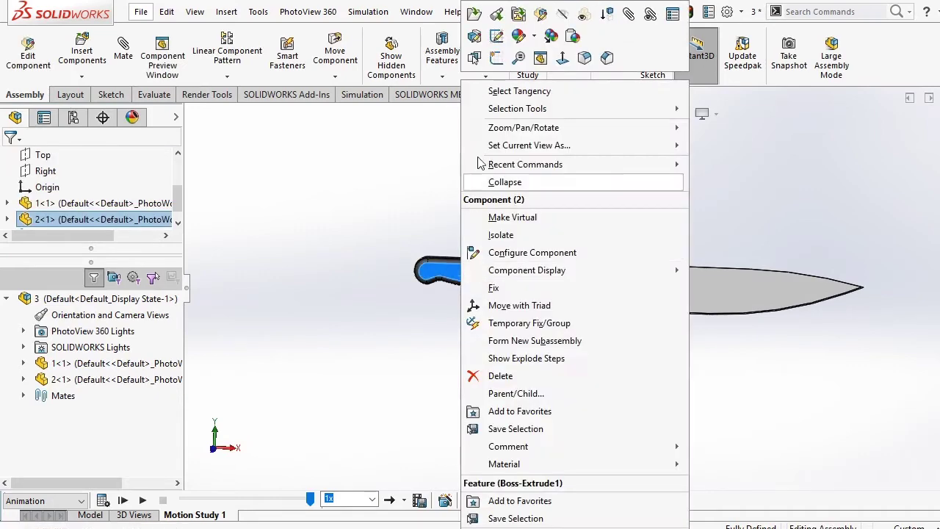
click(477, 17)
mouse_move(538, 209)
middle_down()
mouse_move(495, 197)
mouse_move(571, 191)
mouse_move(583, 237)
mouse_move(699, 136)
mouse_move(556, 191)
mouse_move(615, 220)
mouse_move(631, 206)
middle_up()
key(ctrl+Tab)
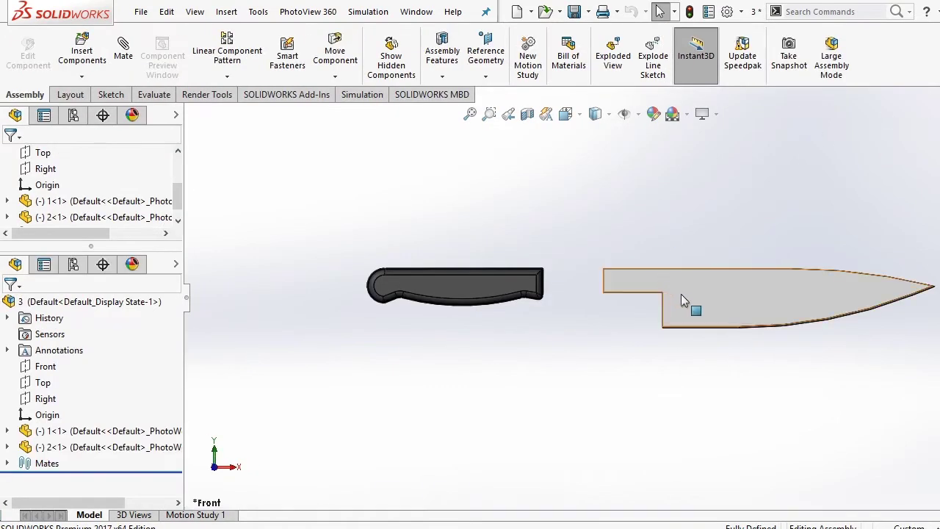
Inspect the blade part in its own window at the Front view, then return to the assembly.
right_click(680, 294)
key(Escape)
key(ctrl+Tab)
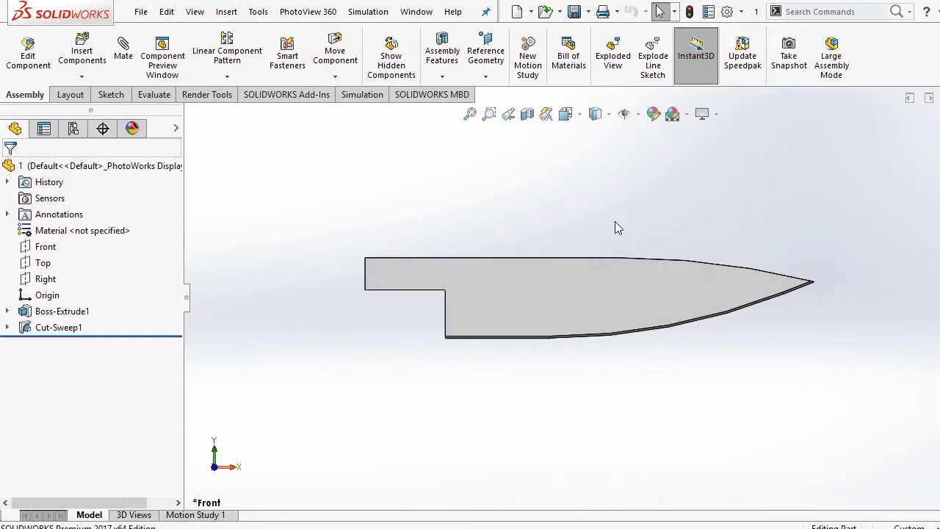
mouse_move(615, 221)
middle_down()
mouse_move(500, 246)
mouse_move(570, 186)
mouse_move(687, 193)
mouse_move(619, 199)
middle_up()
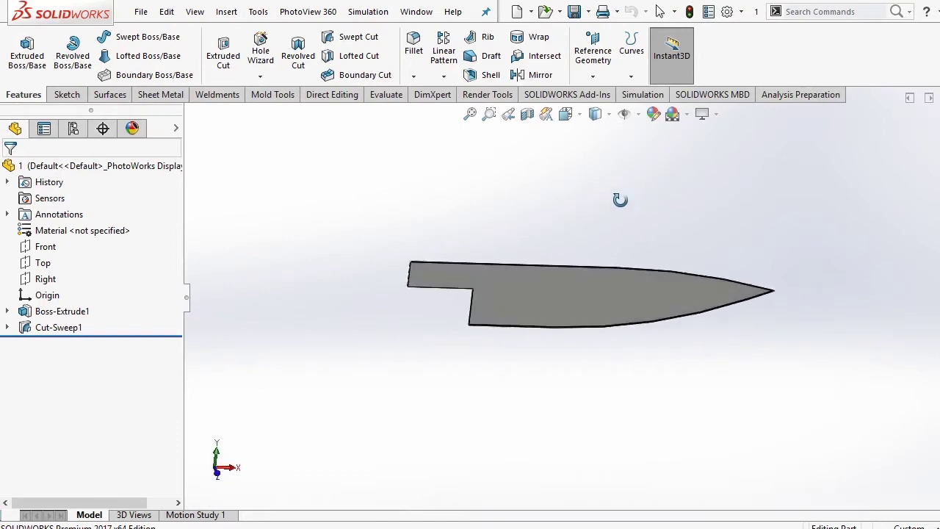
click(565, 114)
click(593, 340)
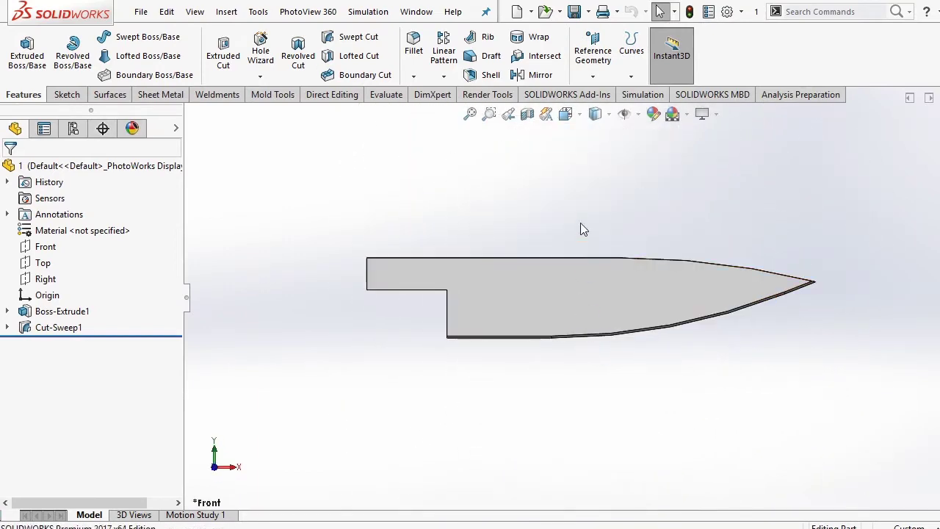
key(ctrl+Tab)
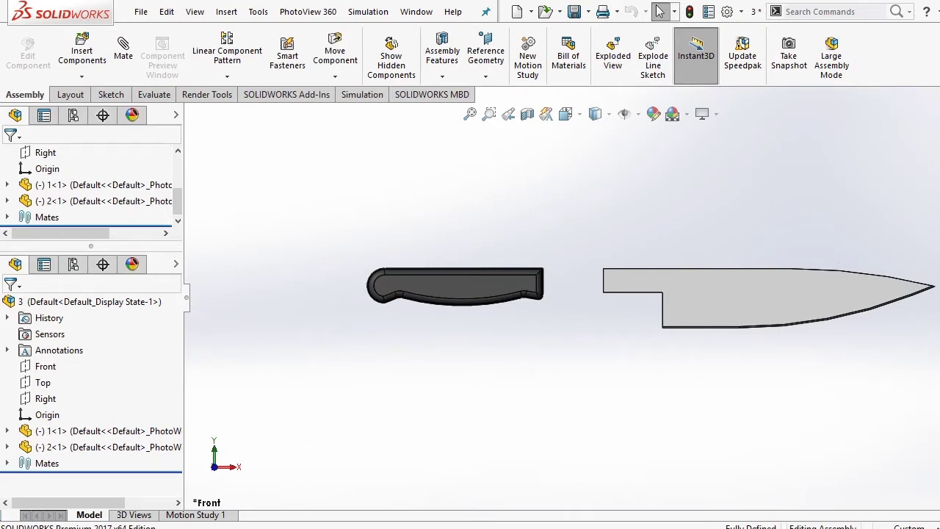
Start a new sketch on the Front Plane of Part4.
click(248, 504)
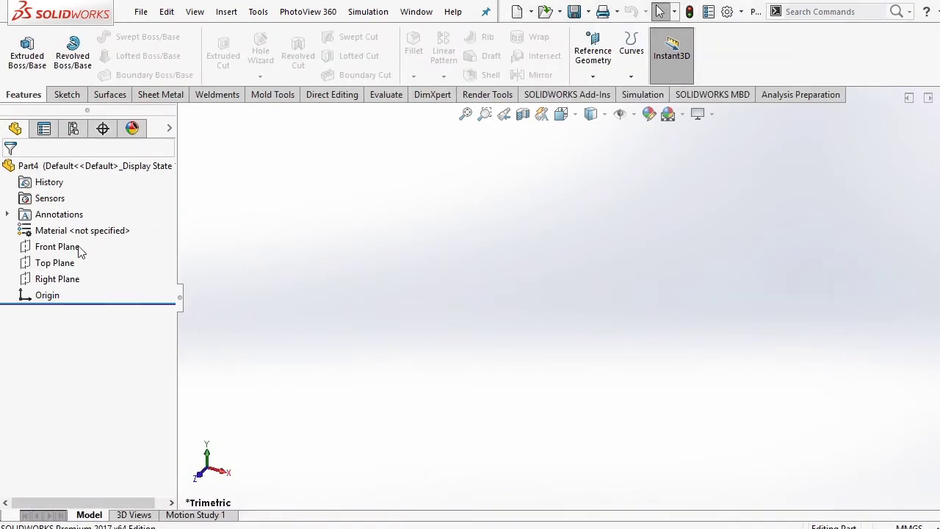
right_click(69, 248)
click(71, 226)
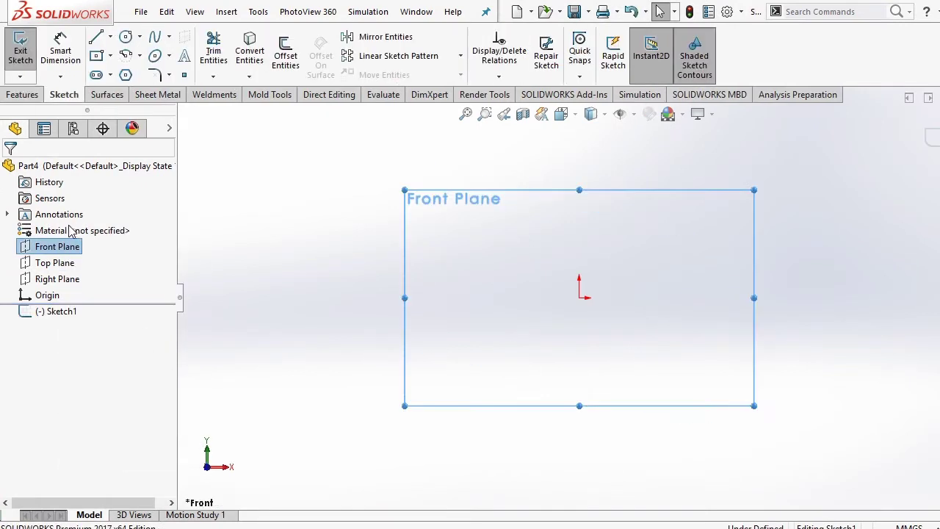
Draw a horizontal line from the origin that ends in a downward-curving arc.
click(111, 38)
click(120, 54)
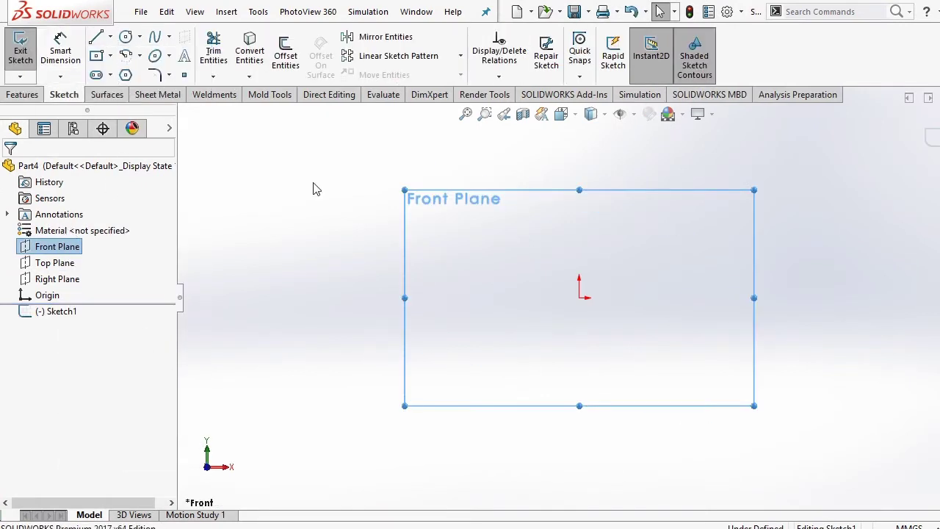
click(579, 298)
click(764, 298)
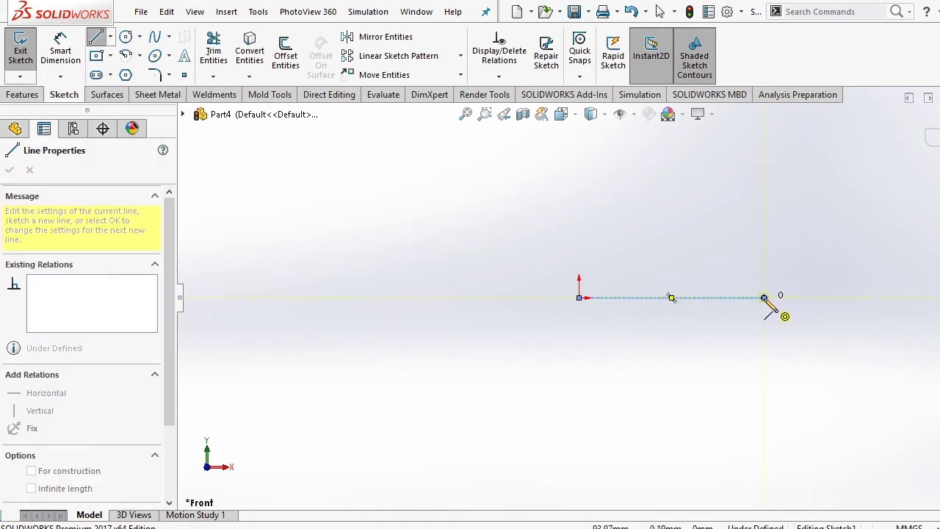
click(809, 314)
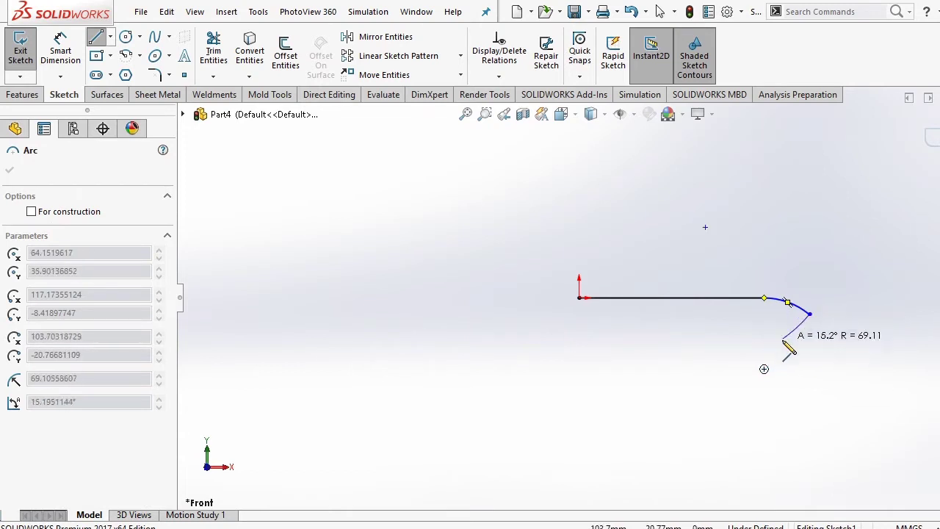
key(Escape)
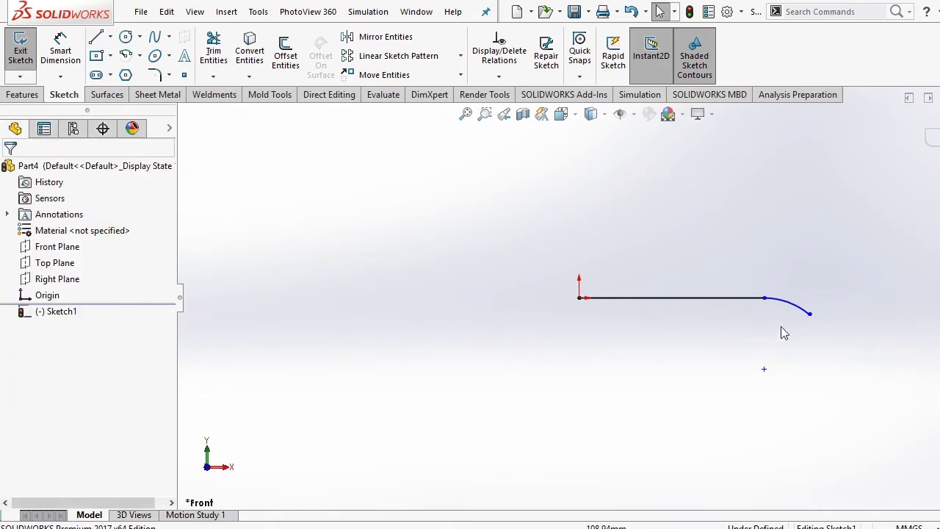
Close the outline with a 45° down-left line, a curved bottom edge and a vertical left edge.
click(110, 37)
click(119, 57)
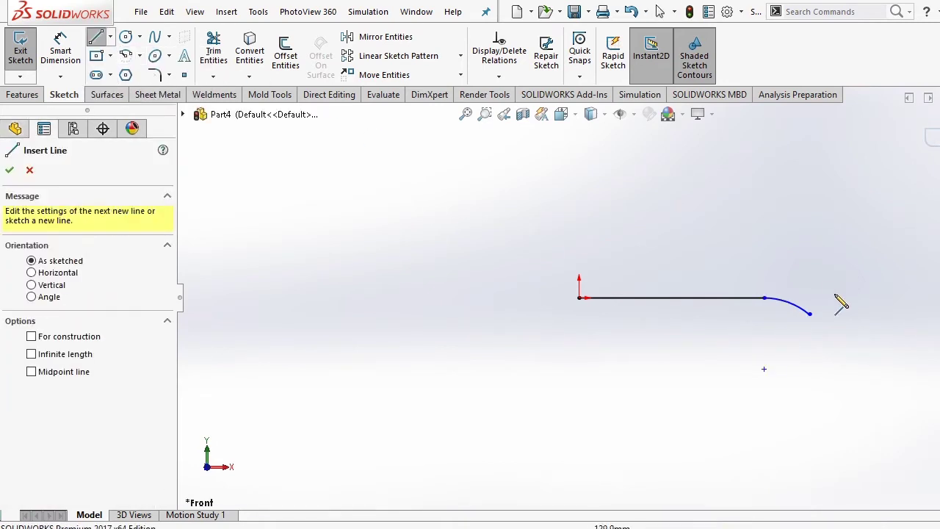
scroll(828, 314, down, 2)
click(773, 323)
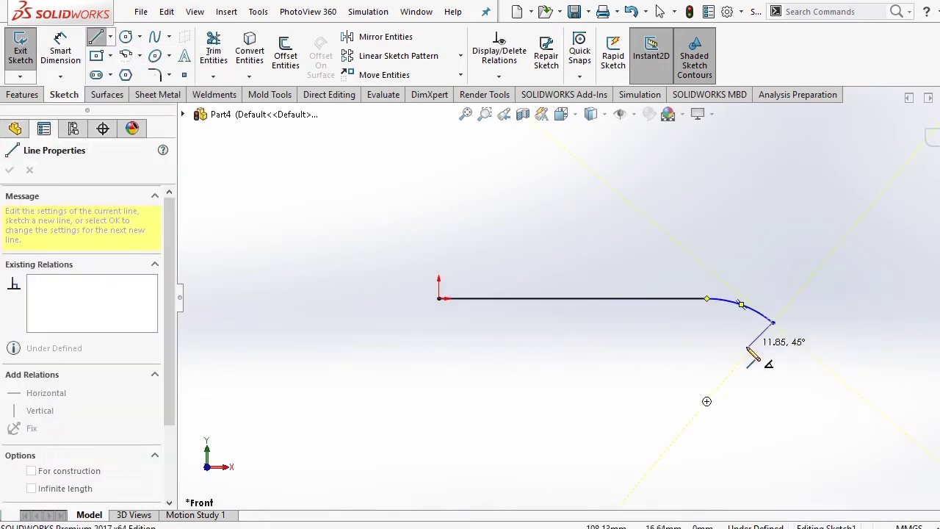
click(735, 361)
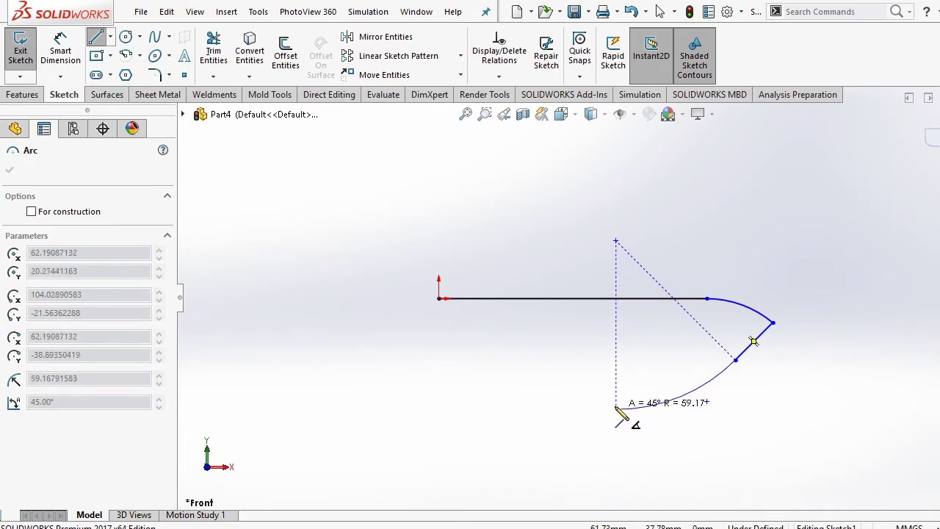
click(607, 408)
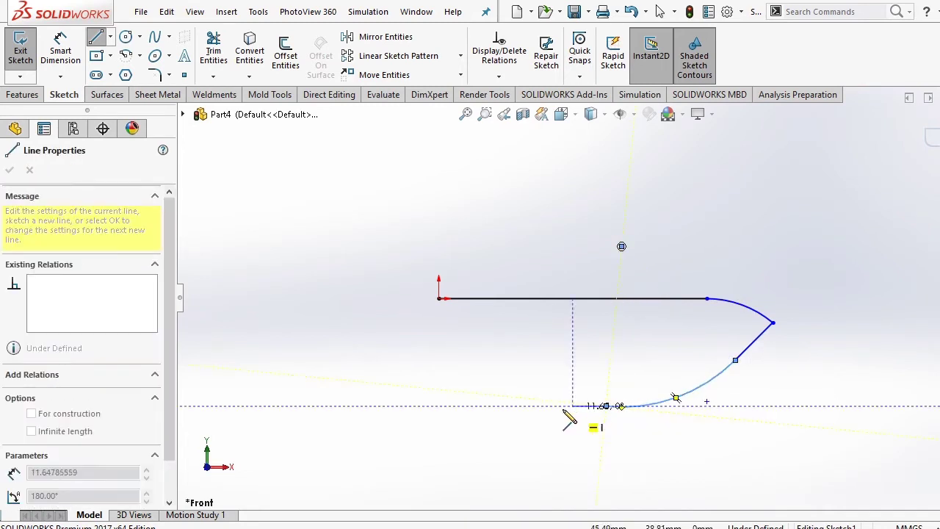
click(438, 407)
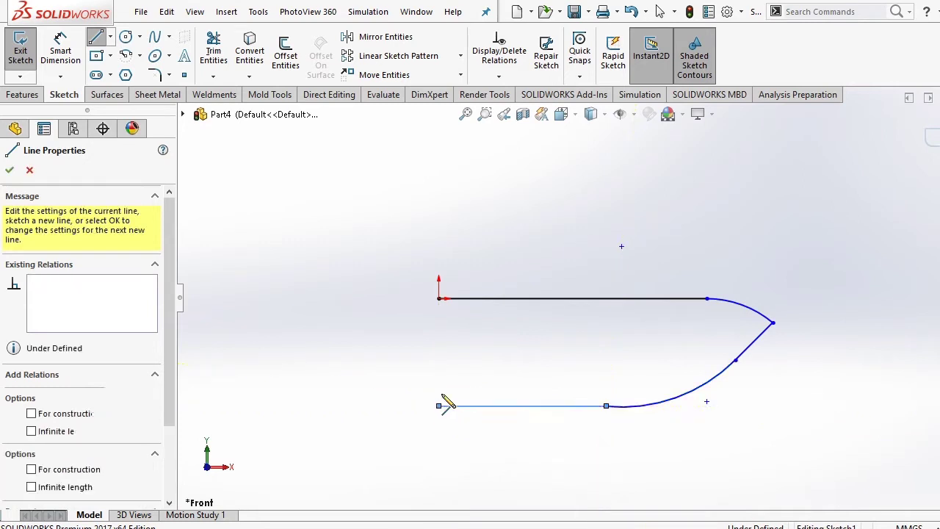
click(438, 298)
Make the bottom edge tangent to the curved edge at their junction.
right_click(420, 198)
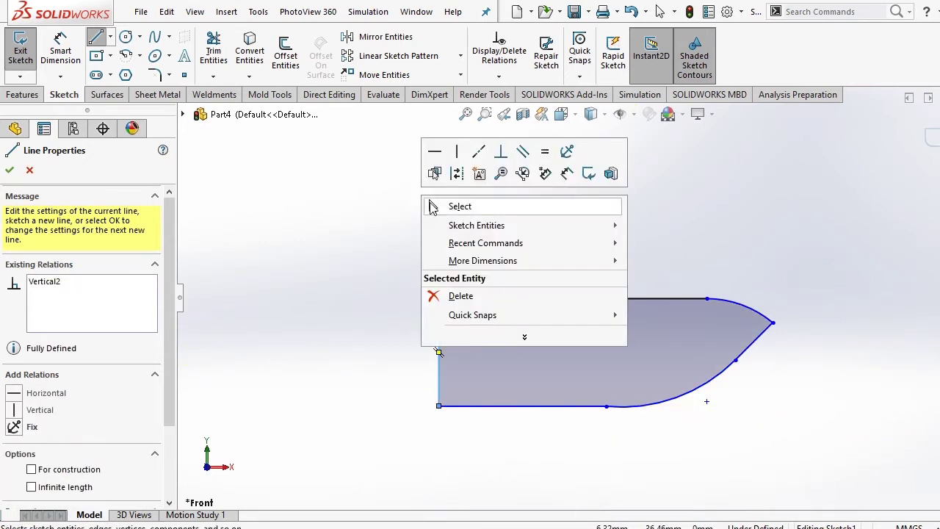
click(457, 203)
click(512, 388)
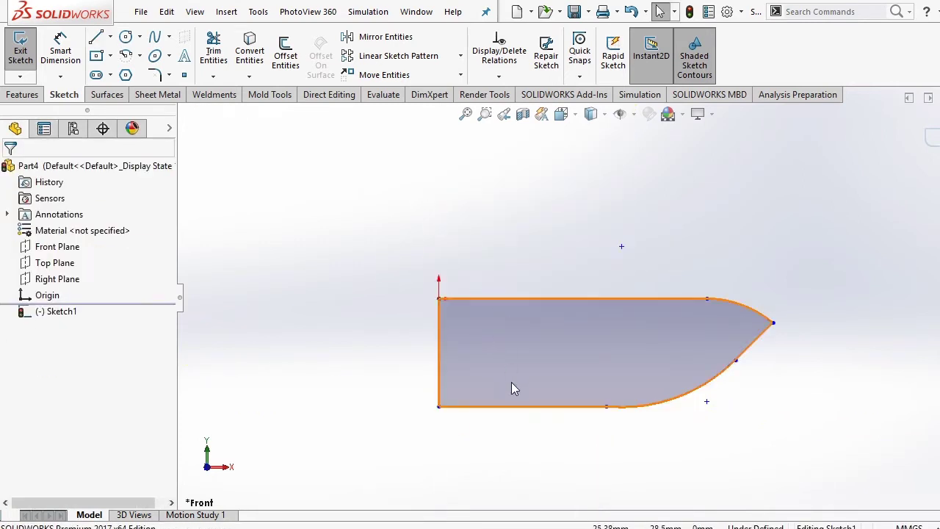
click(606, 406)
click(644, 335)
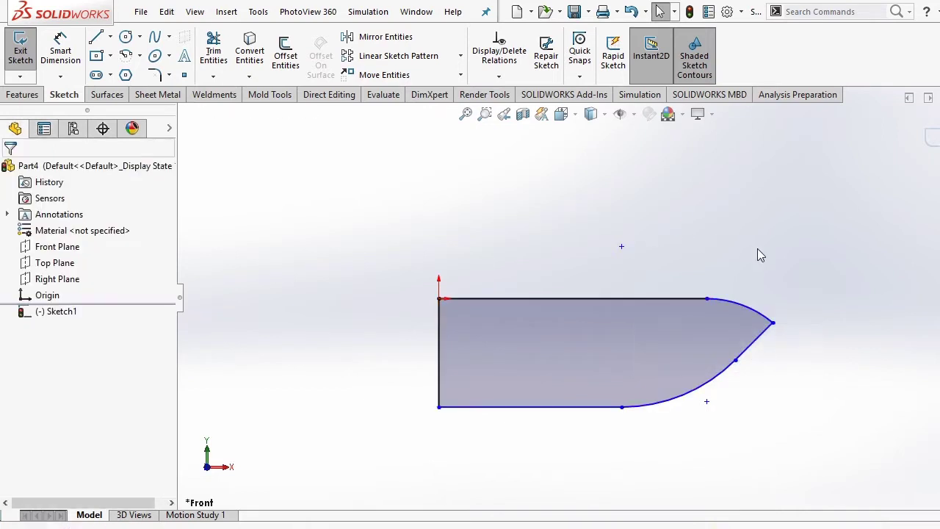
click(737, 362)
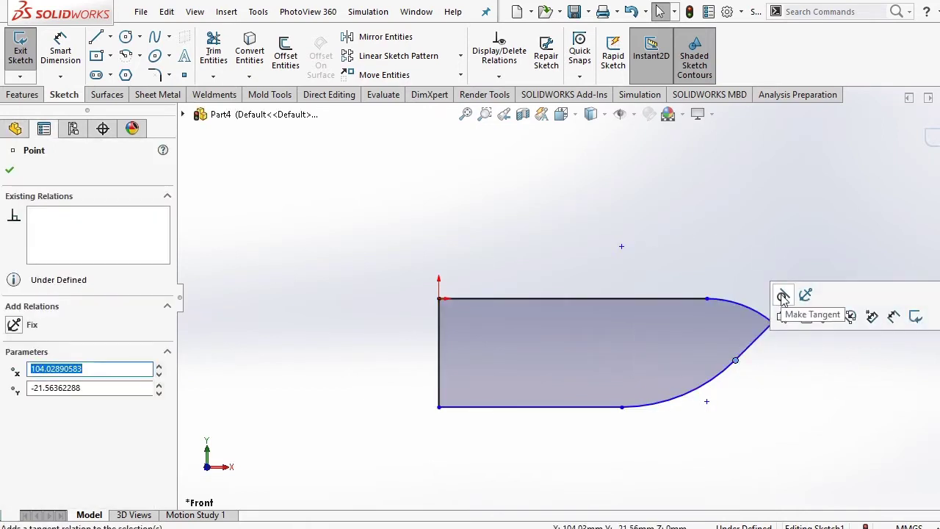
click(706, 299)
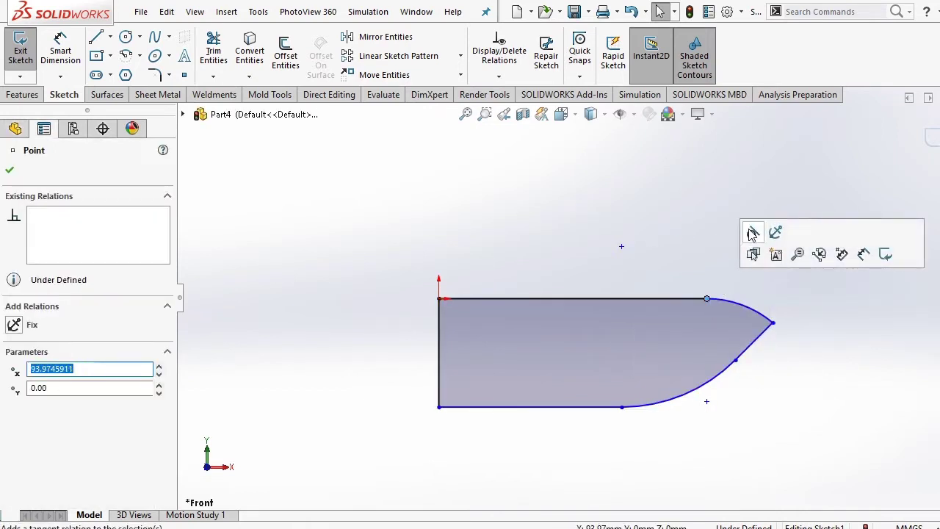
click(481, 195)
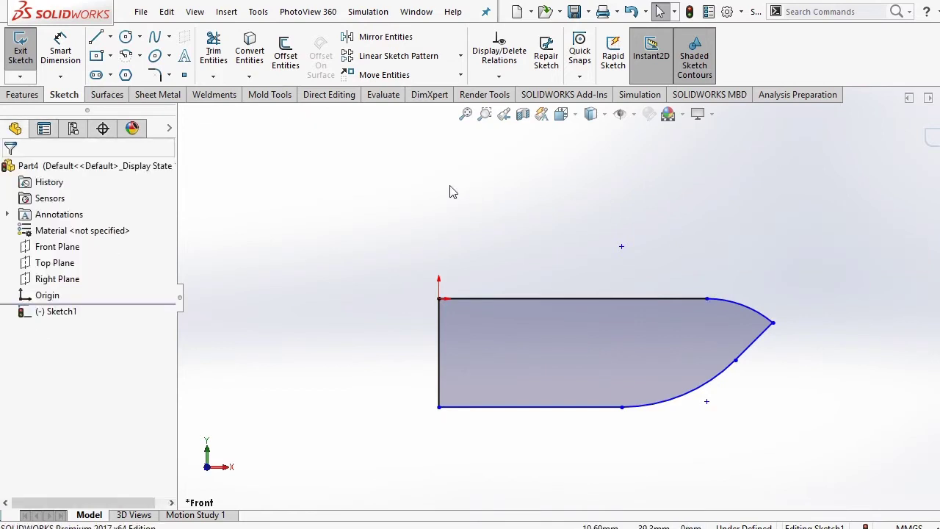
Dimension the blade's left-edge height to 60 and its overall length to 276.
click(57, 53)
click(442, 348)
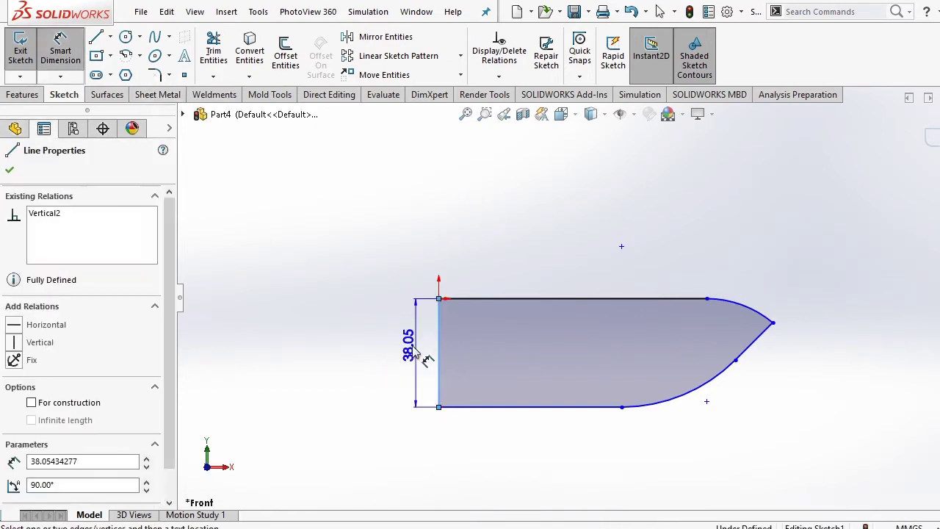
click(411, 349)
text(60)
key(Return)
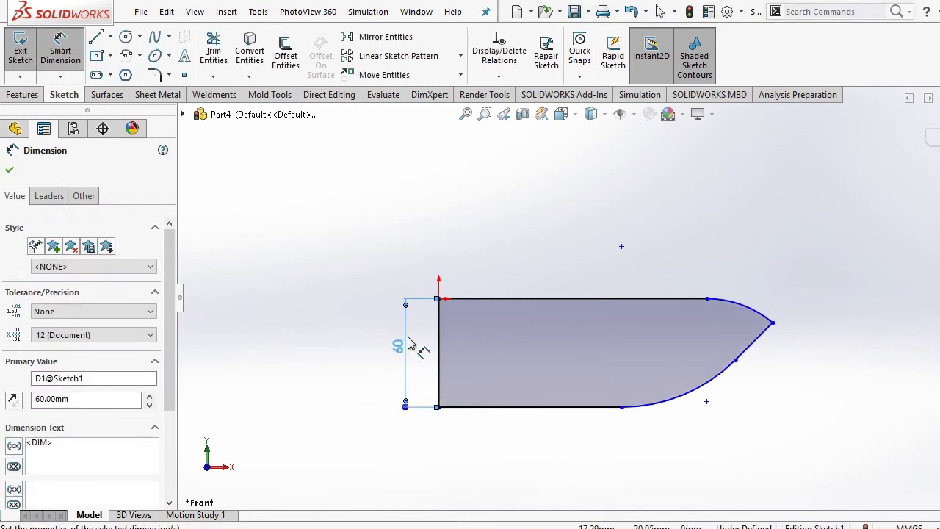
click(439, 345)
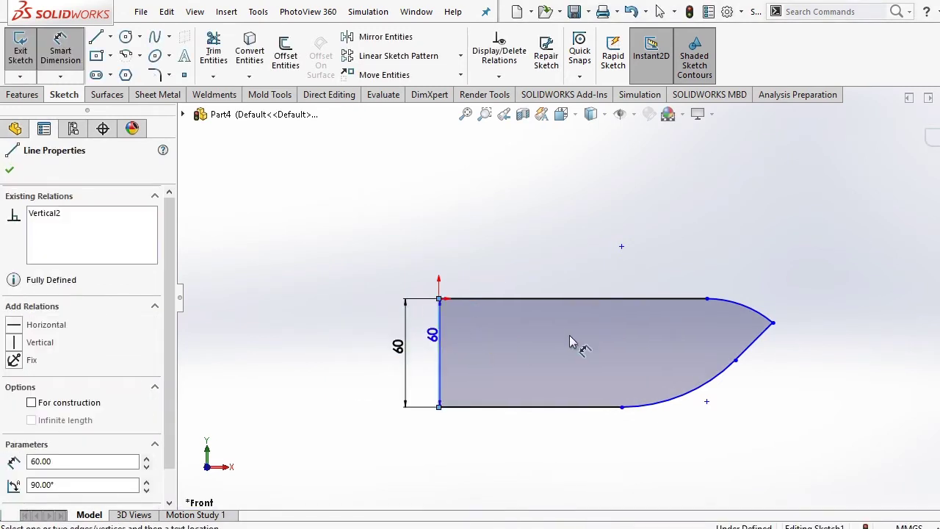
click(772, 323)
click(721, 232)
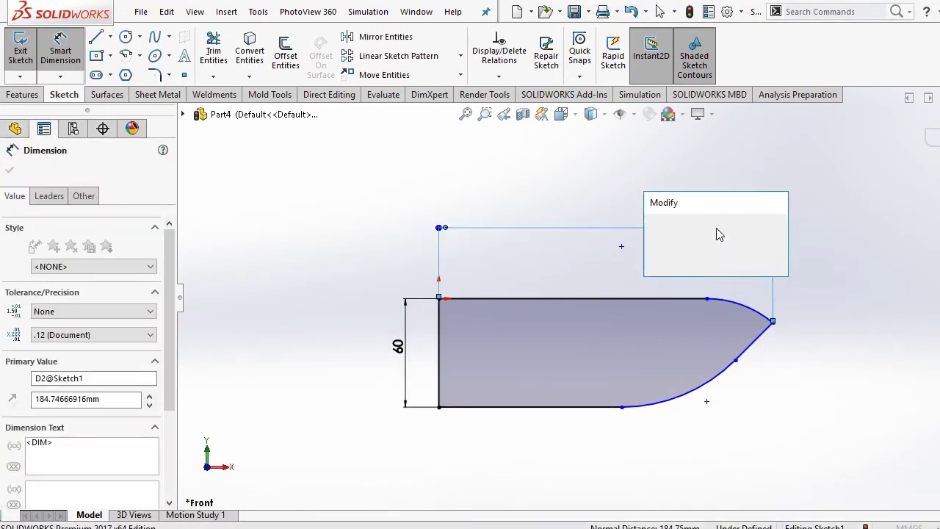
text(276)
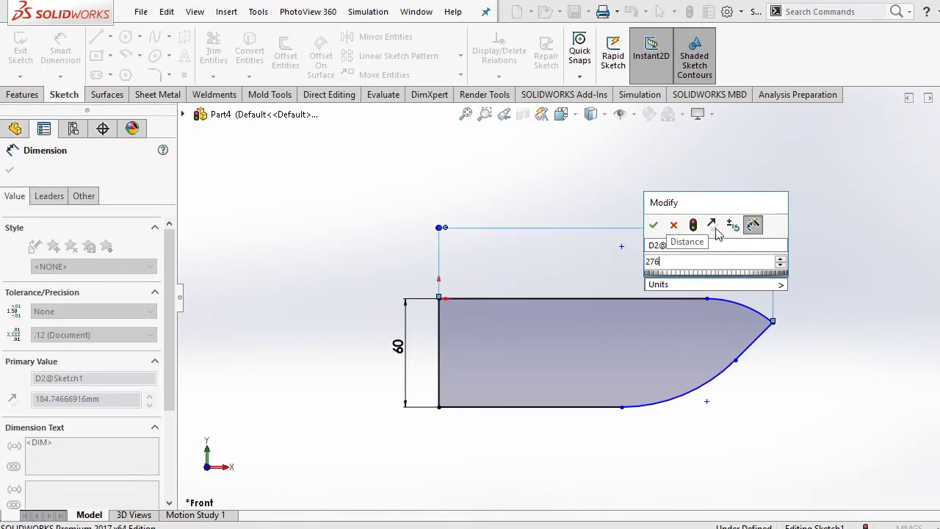
key(Return)
click(708, 198)
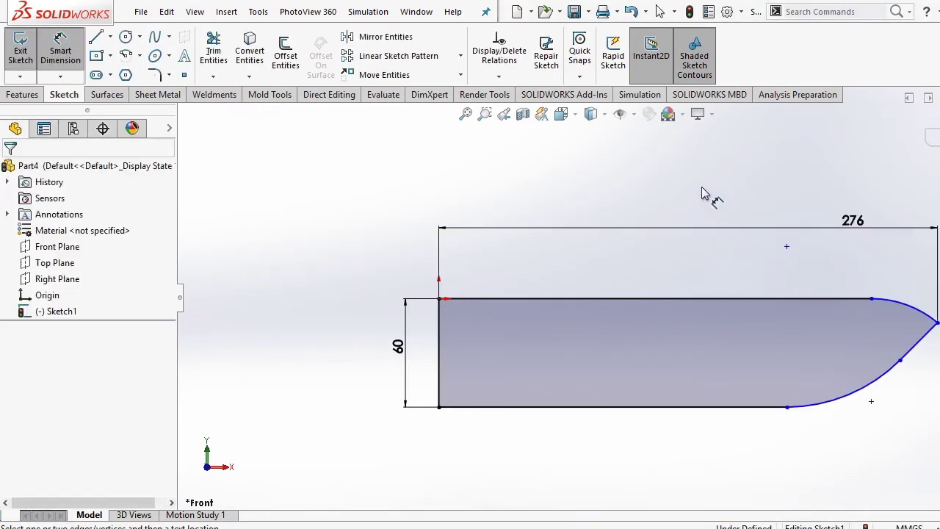
Dimension the tip arc's radius and raise the blade tip point to reshape the lower curve.
click(842, 400)
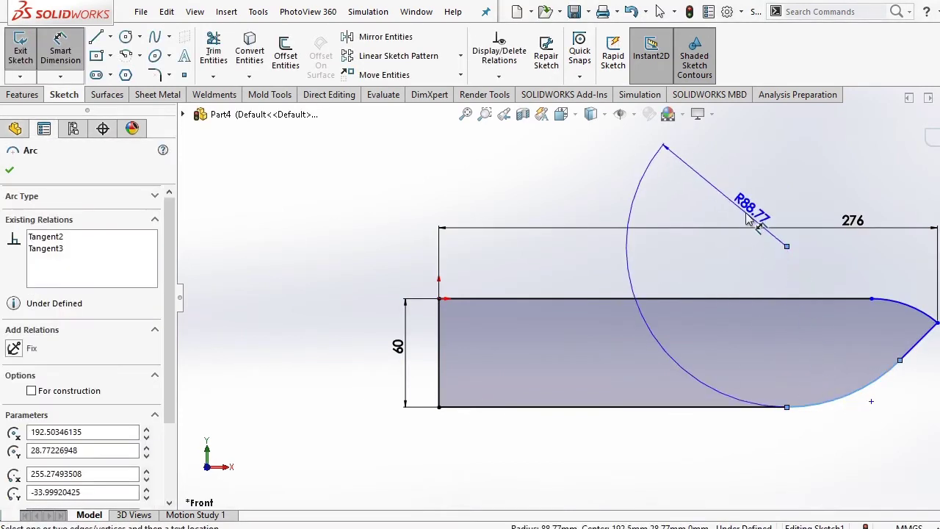
click(740, 204)
text(48)
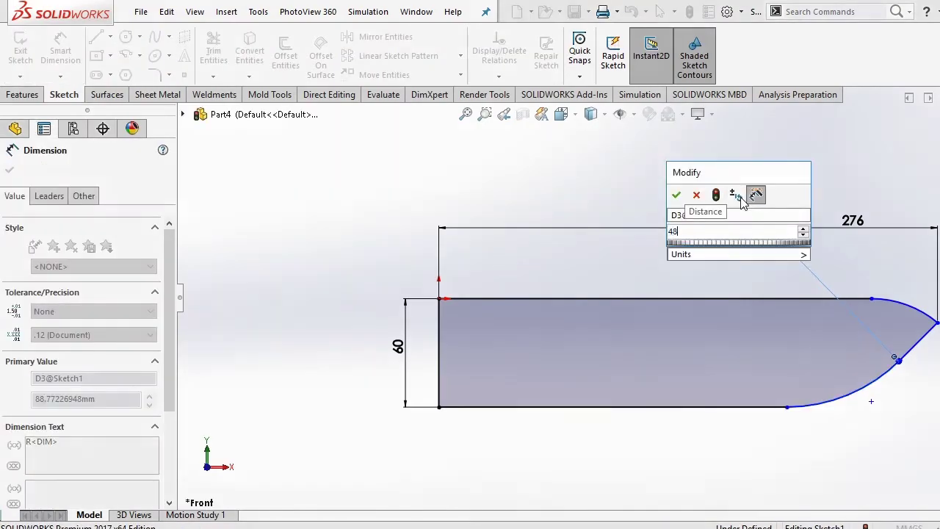
key(Return)
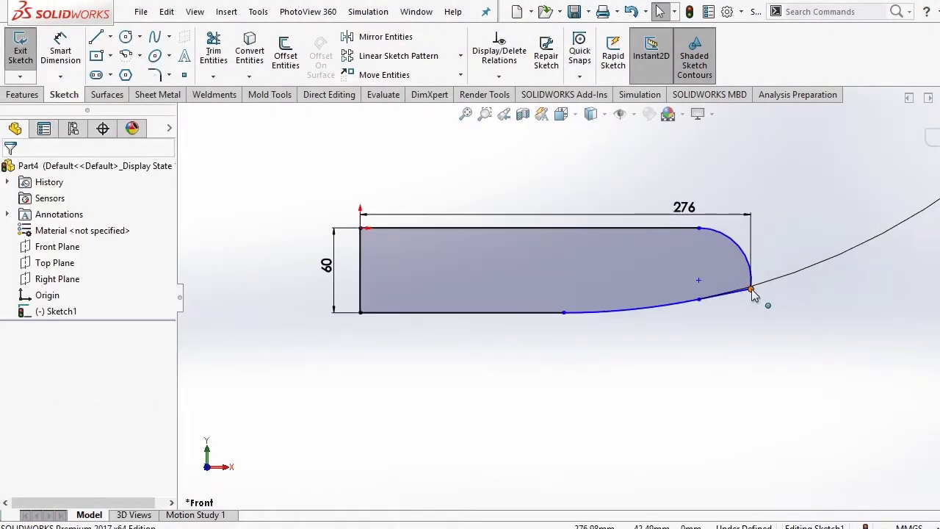
drag(751, 289, 760, 253)
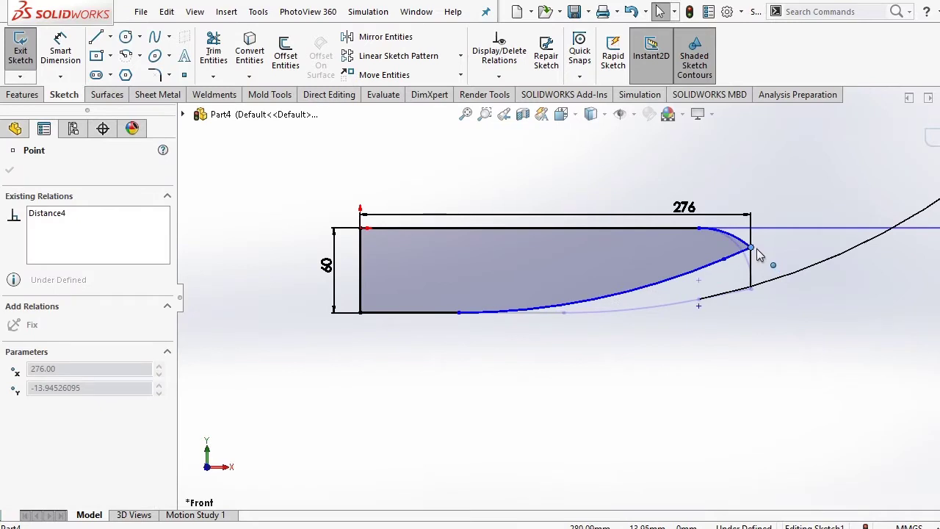
drag(760, 253, 751, 255)
click(636, 280)
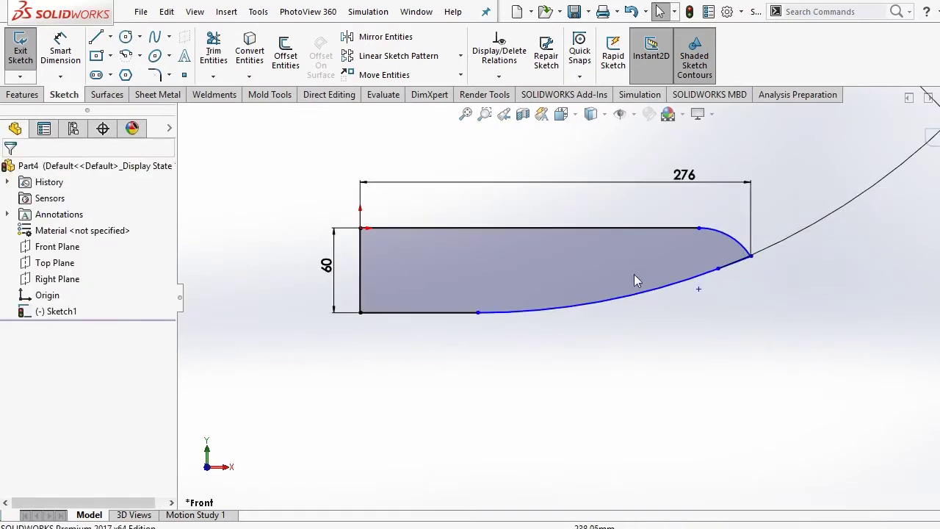
Dimension the blade tip's height above the bottom edge to 42.
click(73, 50)
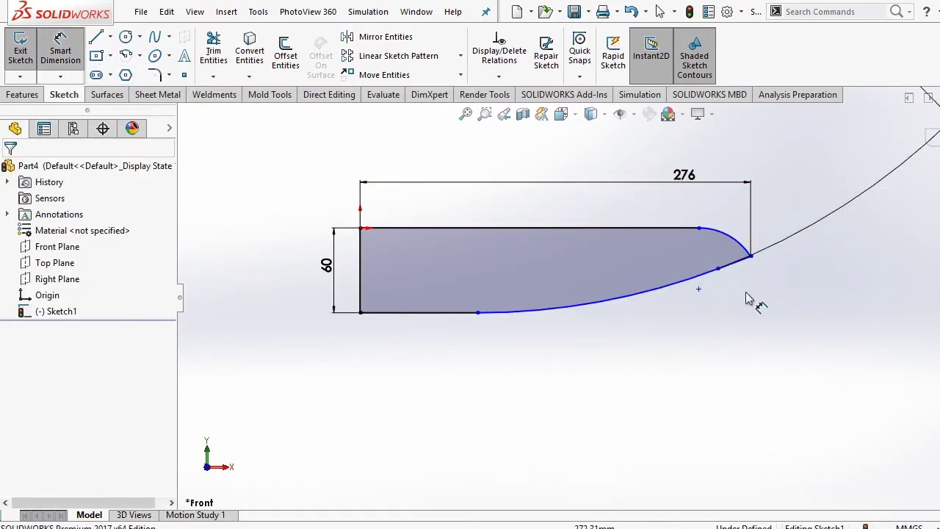
click(752, 257)
click(473, 312)
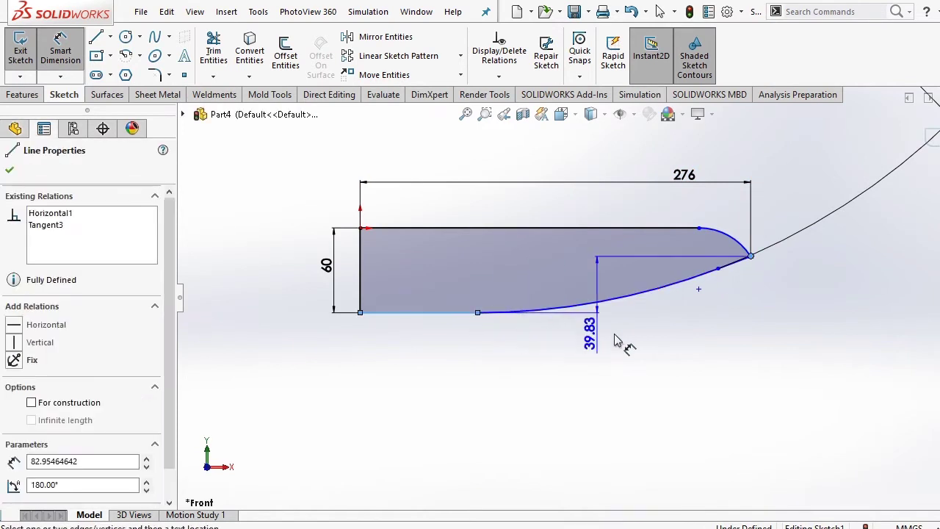
click(817, 329)
text(4)
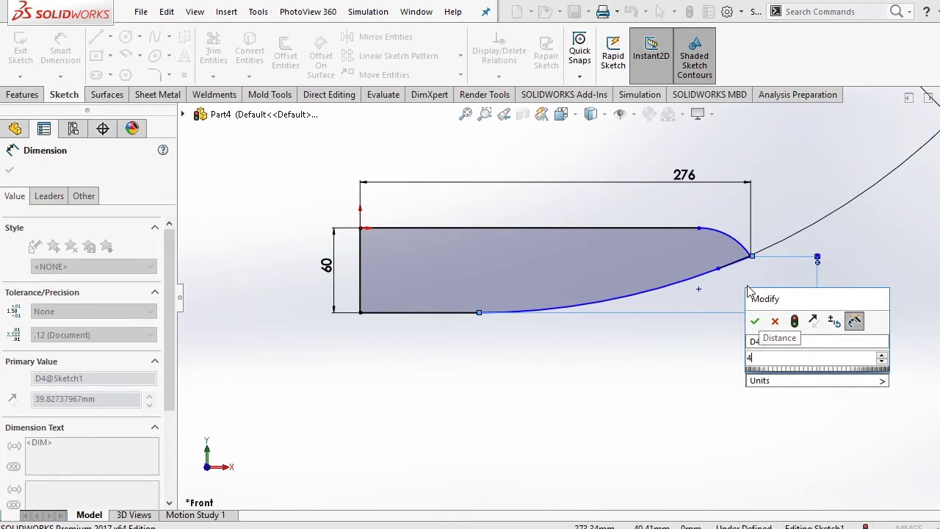
text(2)
key(Return)
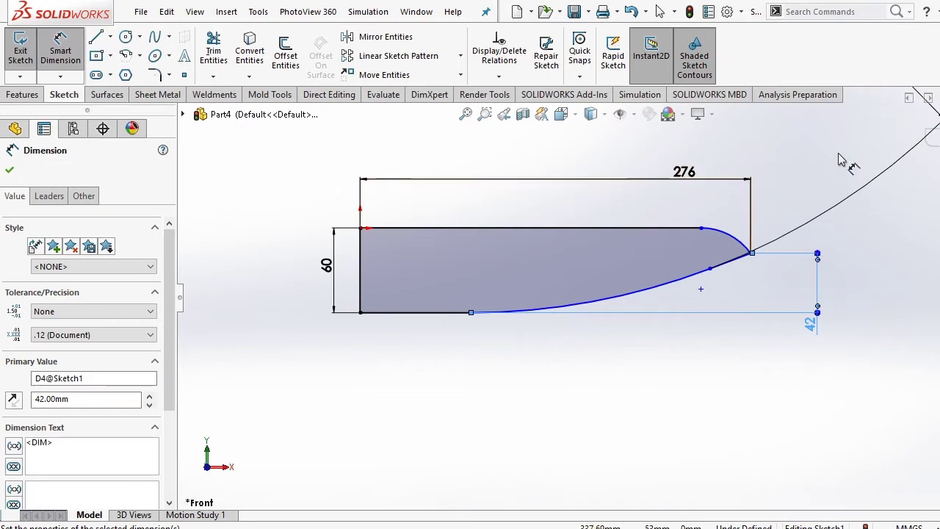
Slide the upper curve's start point left along the top edge.
right_click(842, 161)
click(833, 199)
click(690, 234)
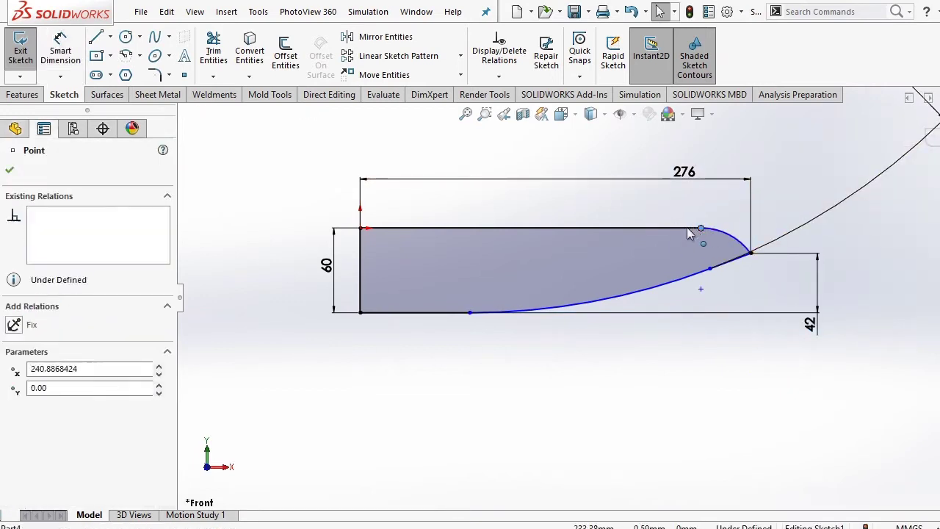
drag(690, 234, 529, 220)
click(558, 212)
Give the upper curved edge a radius of R600.
scroll(741, 298, up, 3)
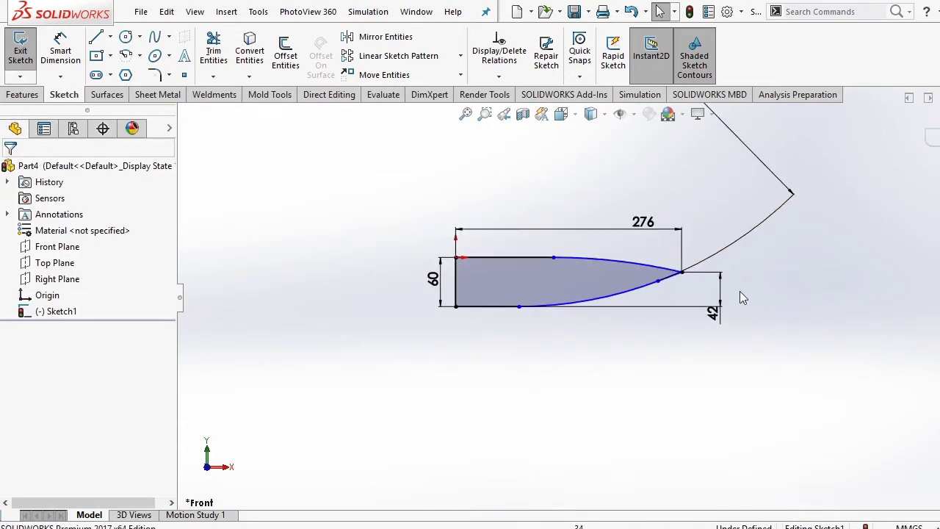
click(61, 42)
scroll(735, 315, down, 4)
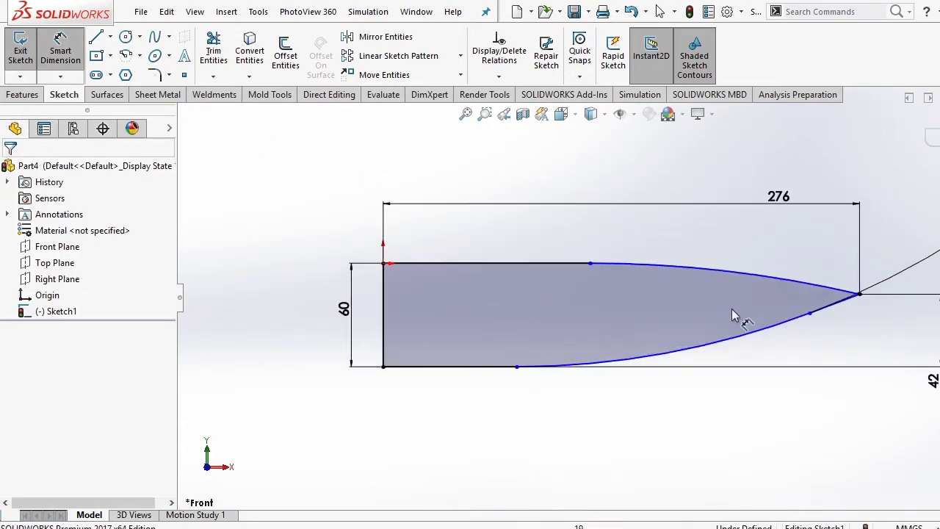
scroll(815, 331, up, 1)
scroll(785, 320, down, 2)
scroll(734, 323, up, 2)
scroll(686, 327, up, 2)
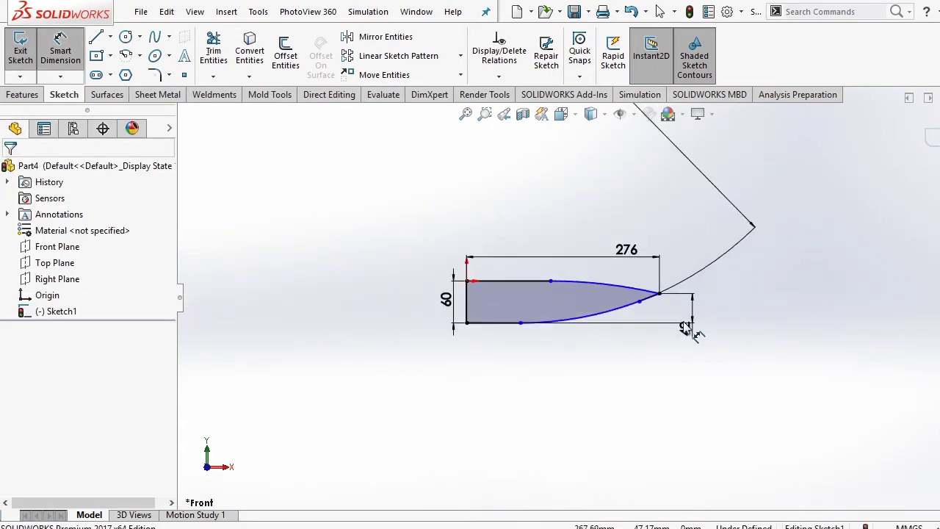
click(630, 293)
click(593, 353)
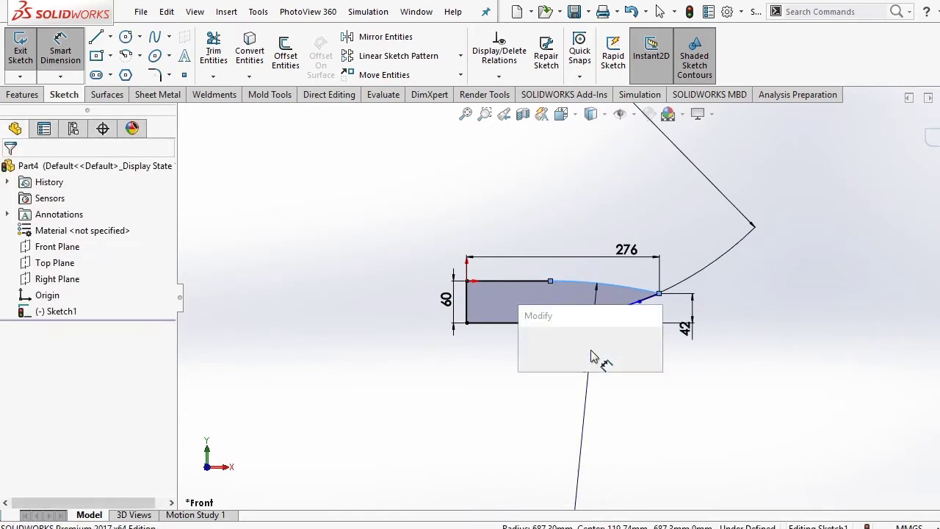
text(60)
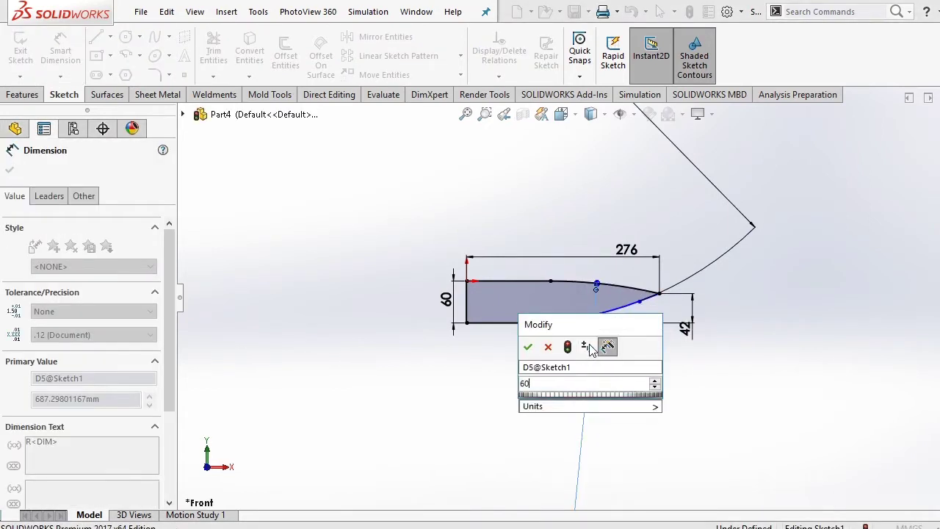
text(0)
key(Return)
Run Fully Define Sketch on all entities to add the missing dimensions.
right_click(580, 161)
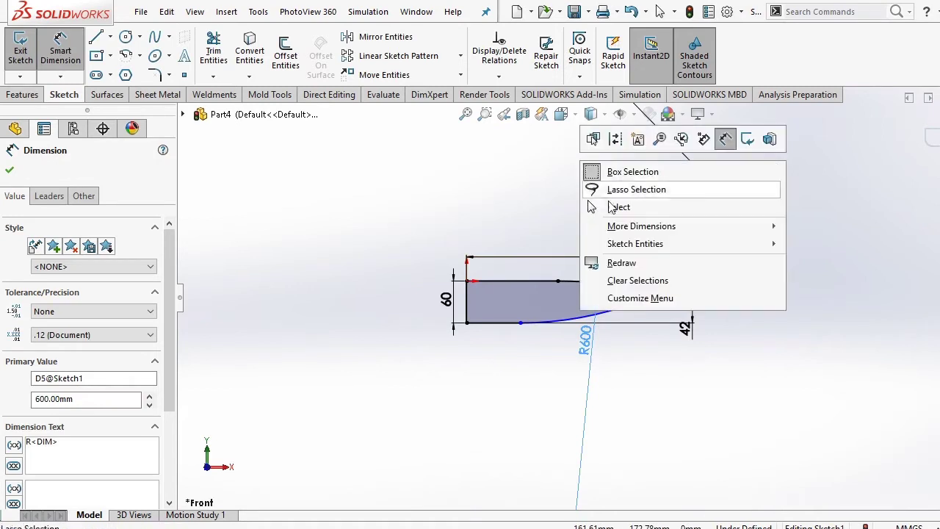
click(624, 204)
scroll(625, 203, down, 2)
scroll(595, 337, down, 2)
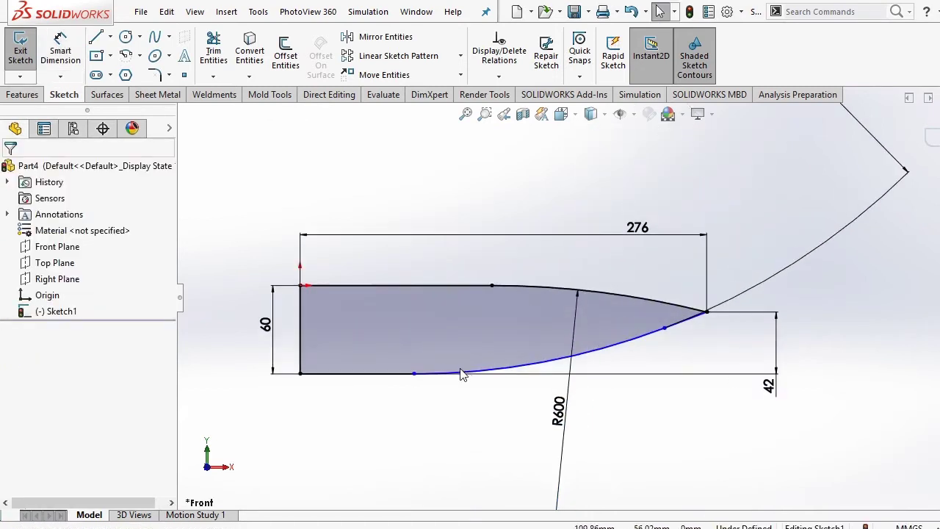
click(415, 375)
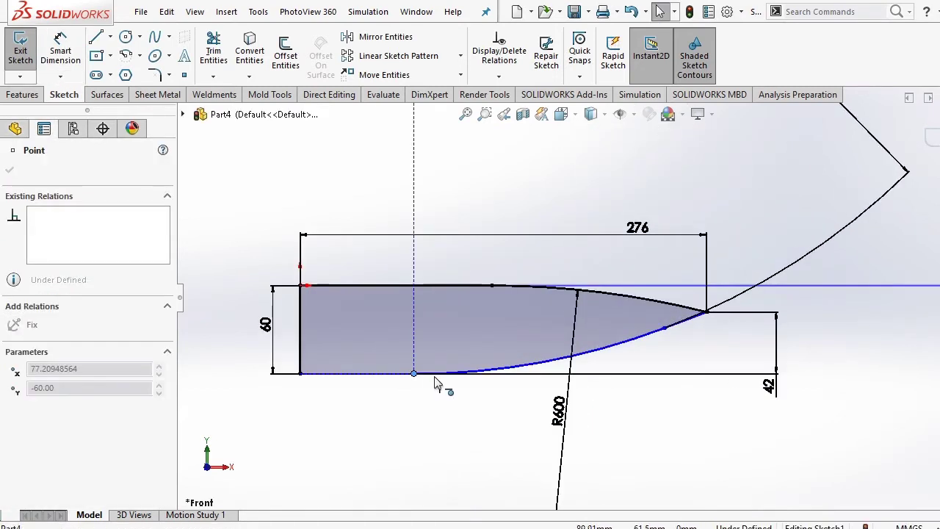
click(401, 409)
scroll(456, 433, up, 2)
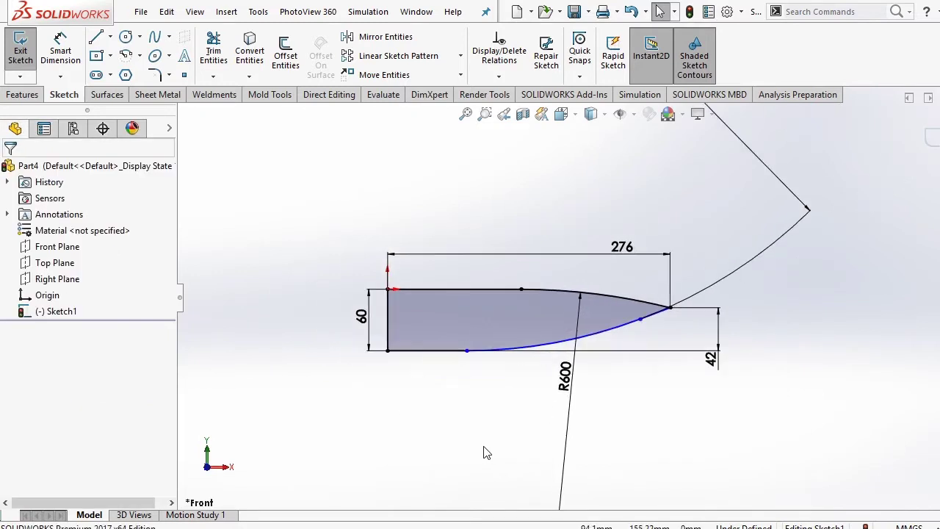
click(499, 76)
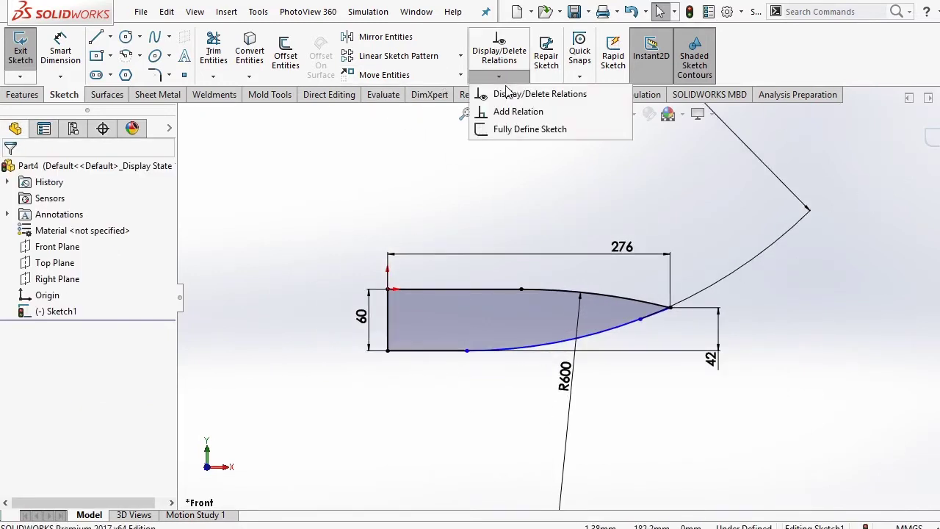
click(495, 131)
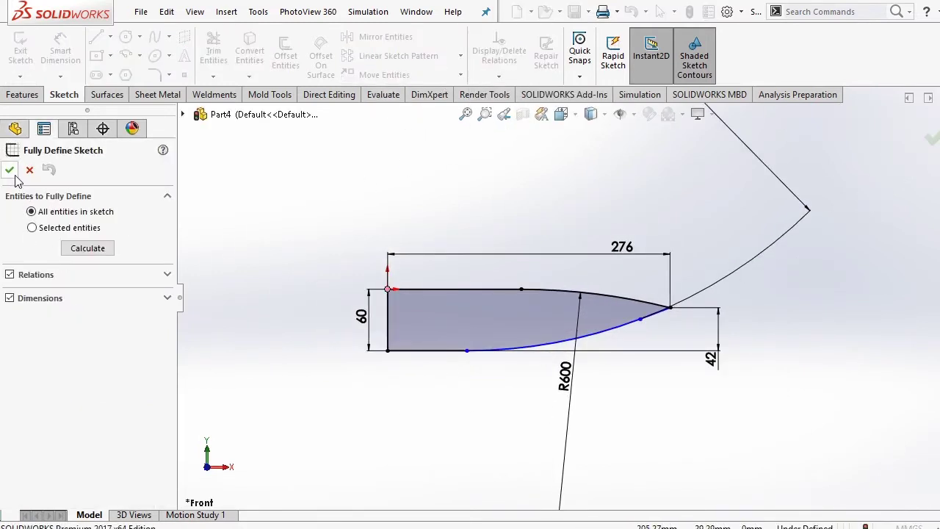
click(10, 169)
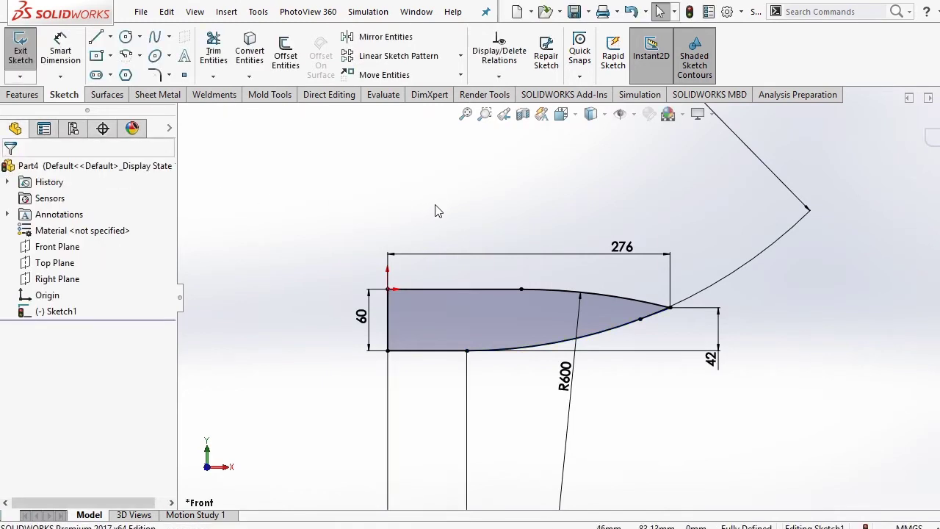
scroll(456, 256, down, 2)
scroll(377, 245, up, 3)
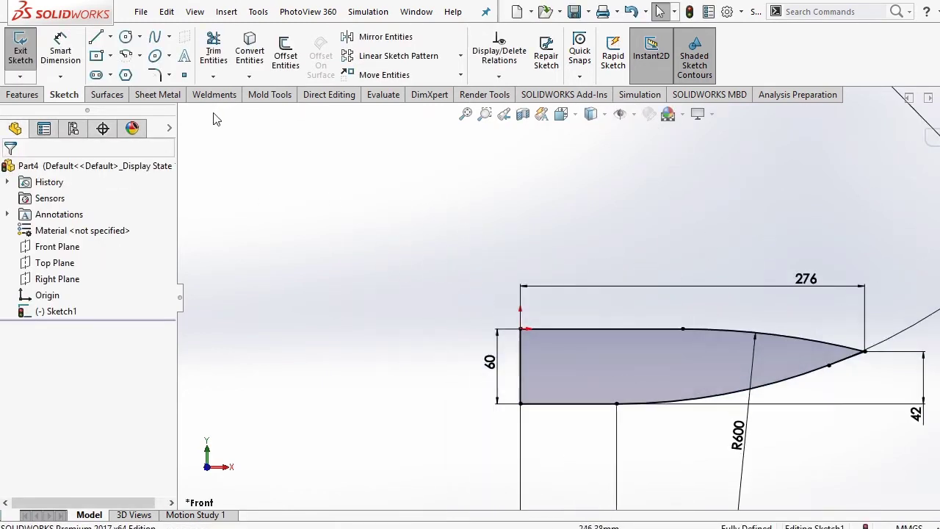
Draw the tang outline extending left from the blade's left edge.
click(110, 36)
click(117, 55)
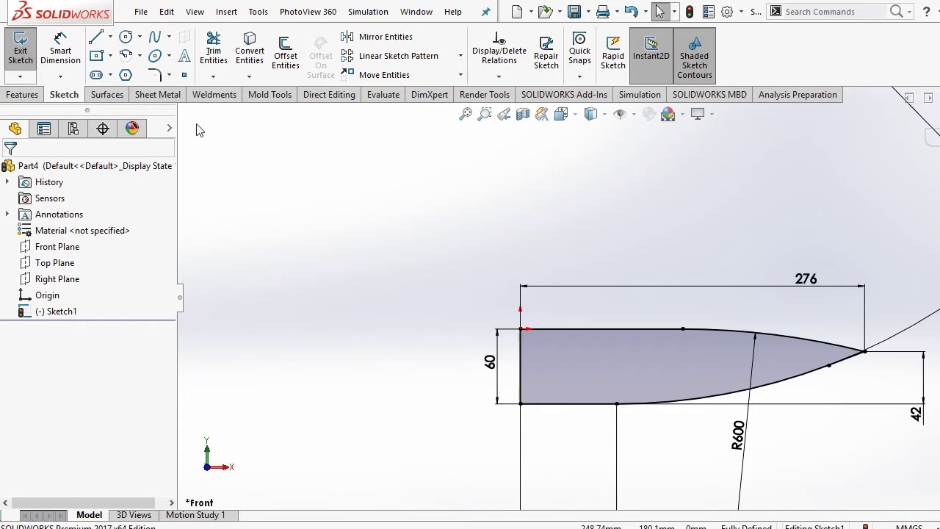
click(520, 330)
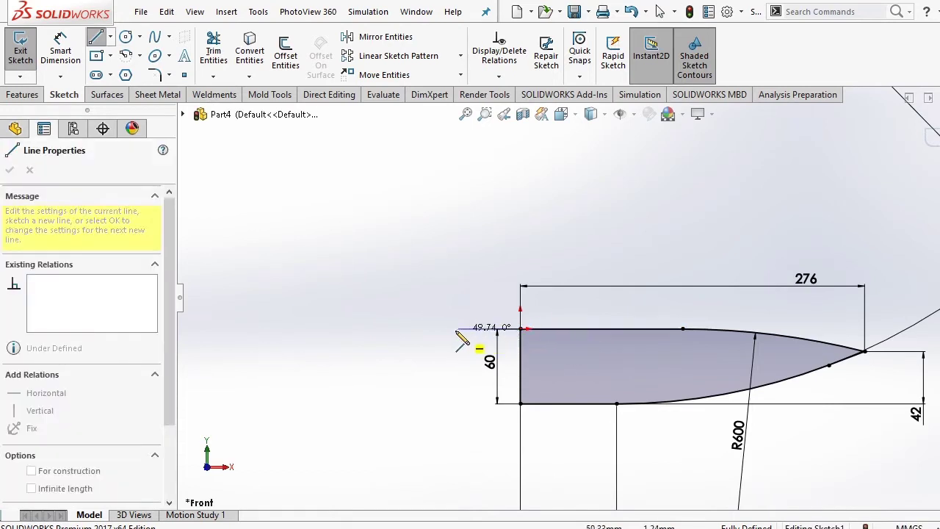
click(437, 365)
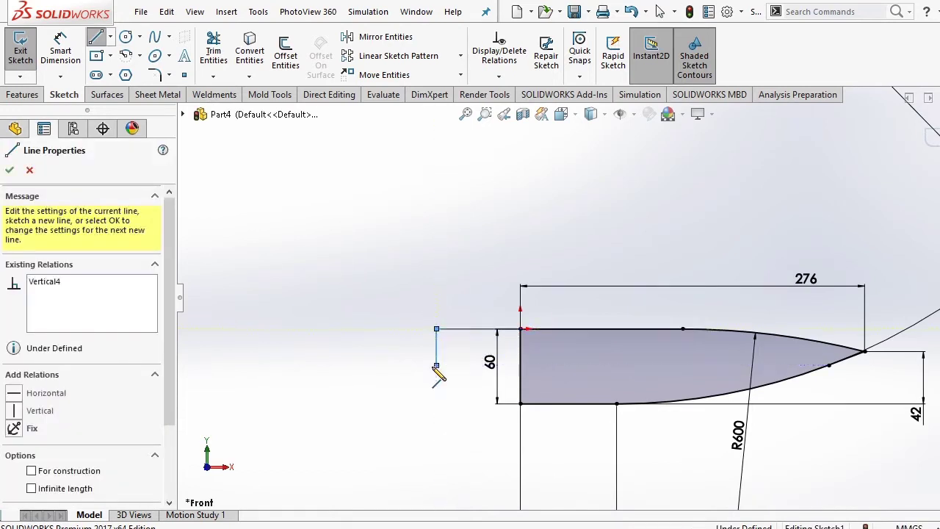
click(520, 364)
key(Escape)
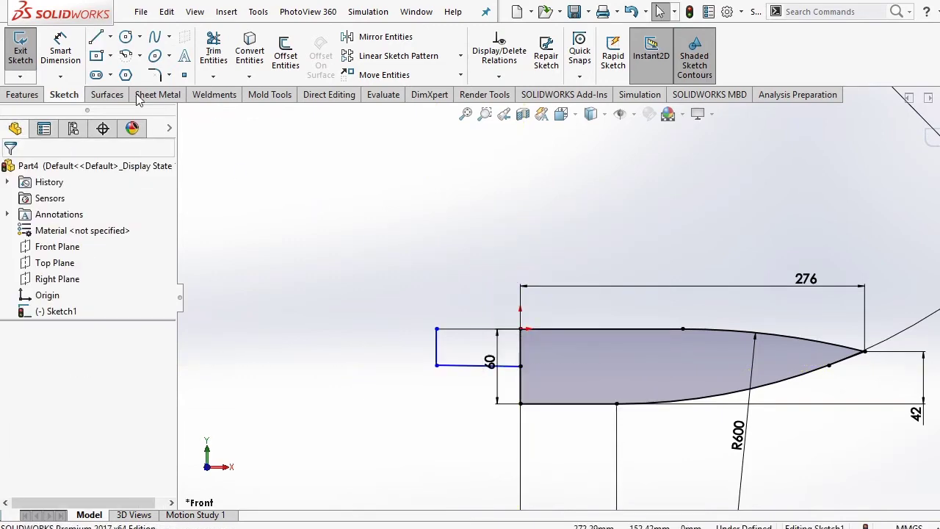
Reopen Sketch1 and dimension the tang's top edge to 60.
click(30, 47)
right_click(66, 311)
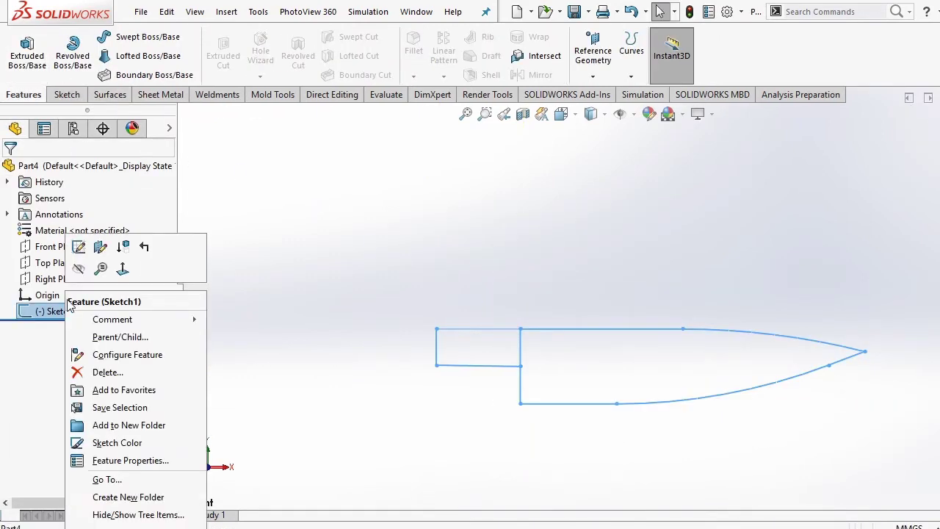
click(76, 246)
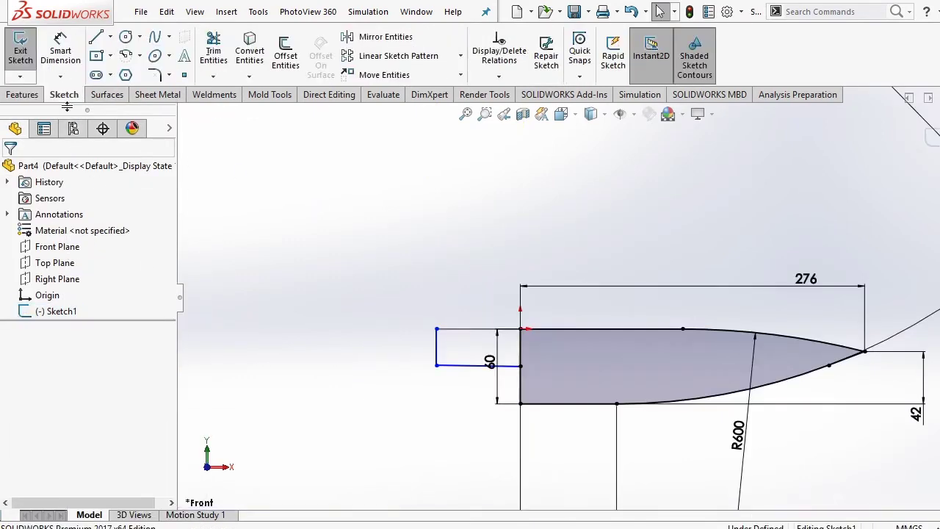
click(61, 53)
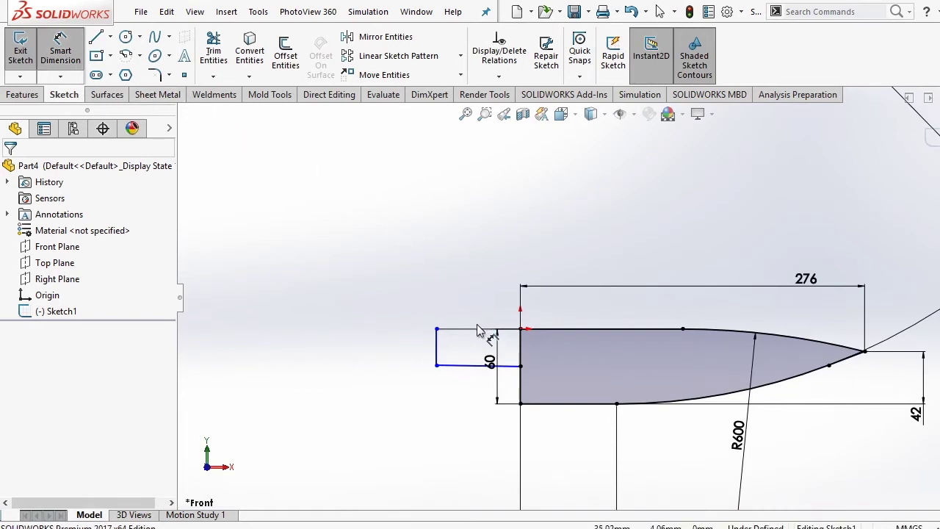
click(474, 331)
click(471, 289)
text(6)
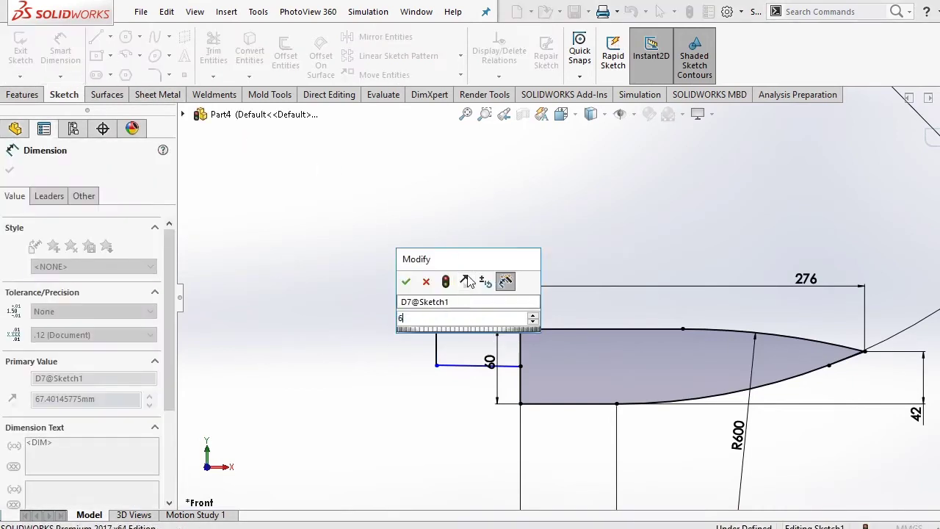
text(0)
key(Return)
click(253, 295)
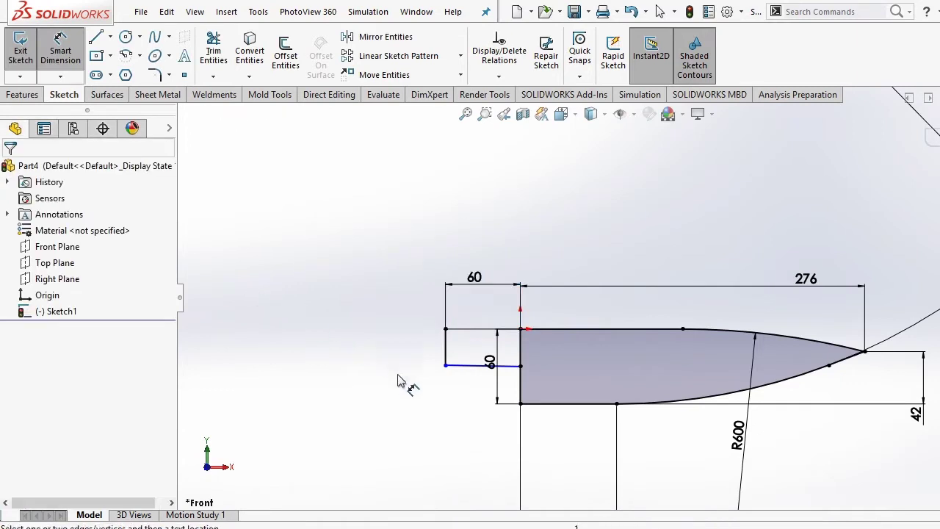
Add a Horizontal relation to the tang's lower edge.
right_click(340, 346)
click(375, 389)
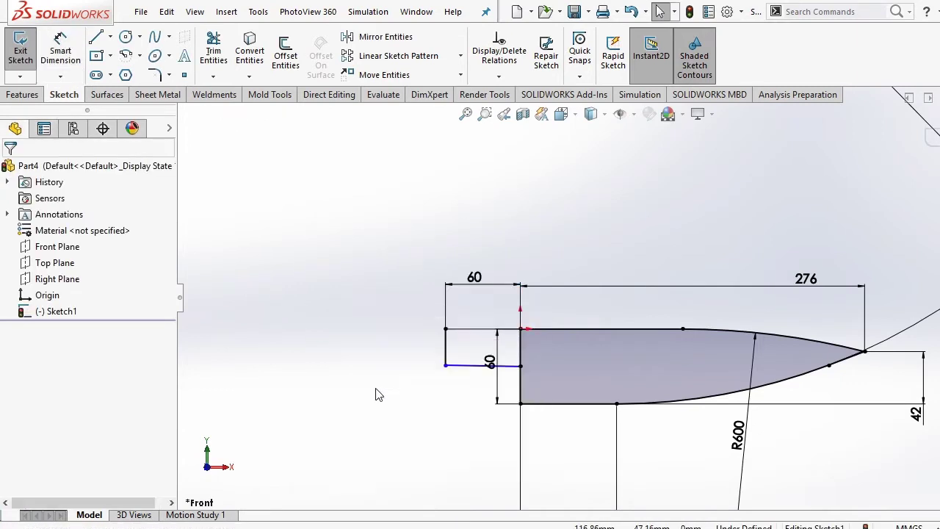
click(458, 366)
click(504, 318)
click(371, 315)
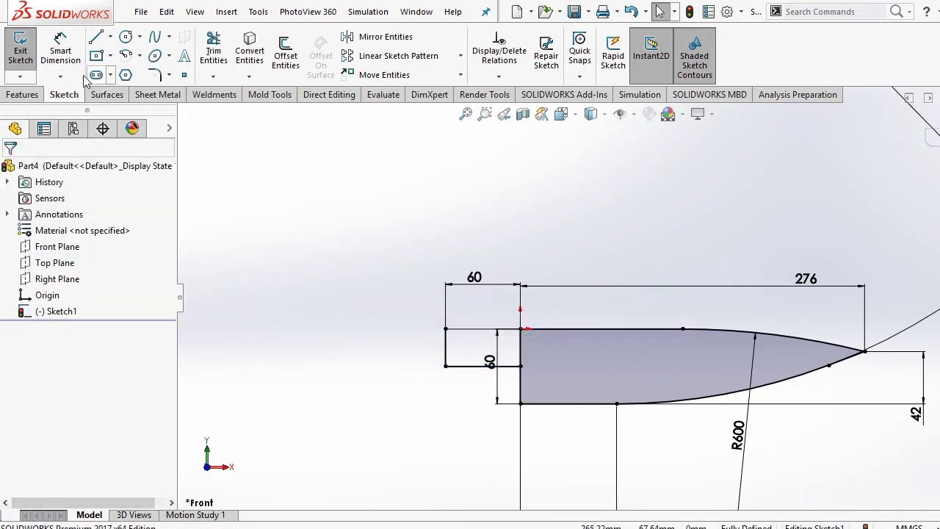
Cancel the over-defining 30 dimension and delete the tang corner's Midpoint relation.
click(61, 52)
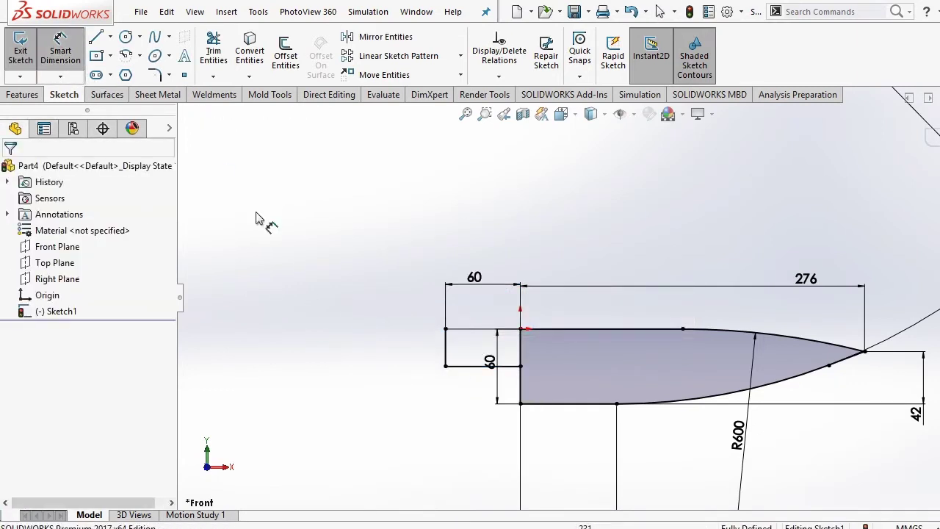
click(444, 354)
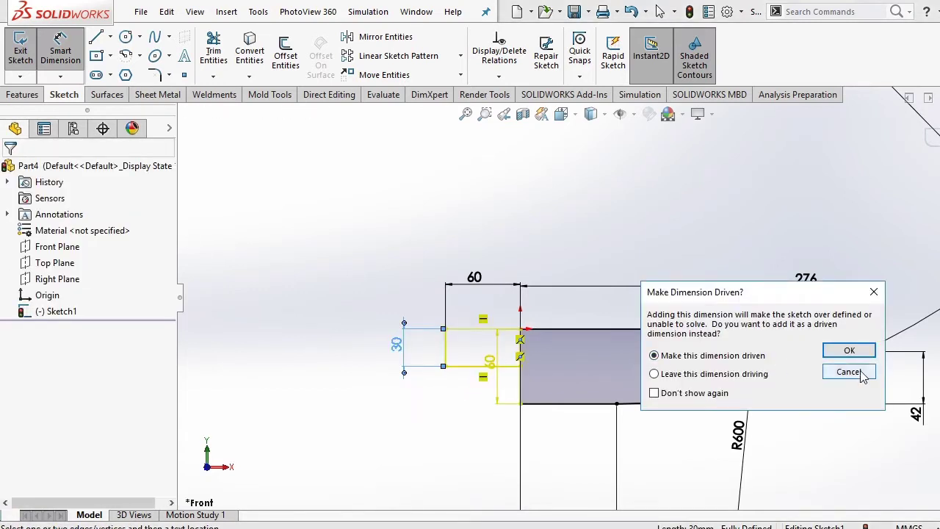
click(849, 372)
scroll(521, 364, down, 3)
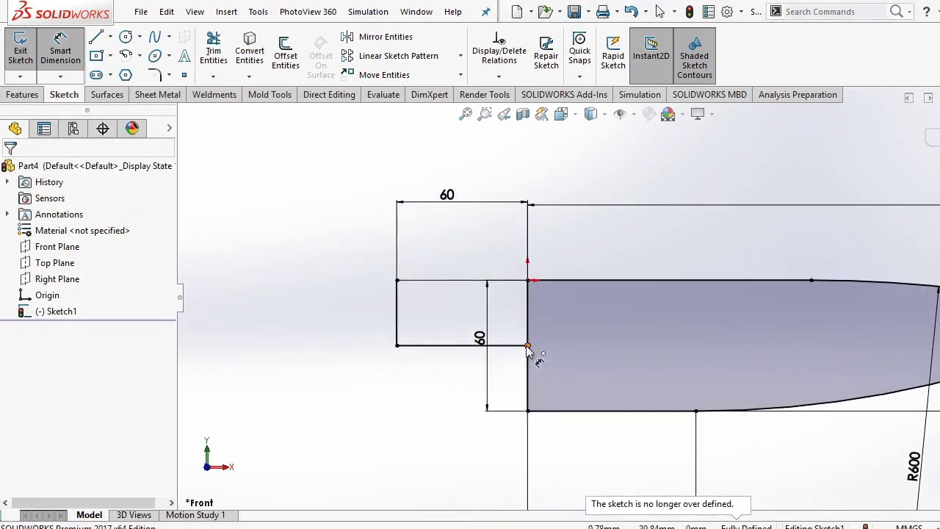
click(527, 346)
right_click(527, 345)
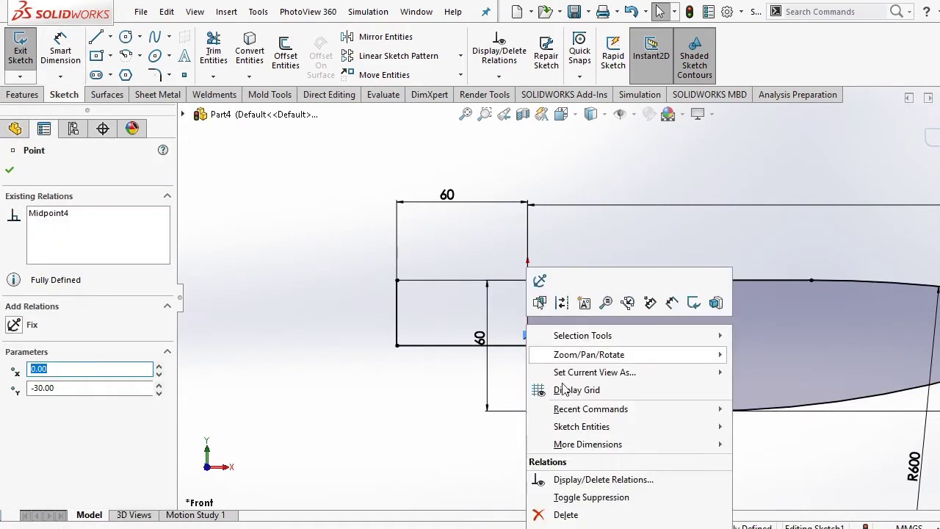
click(566, 513)
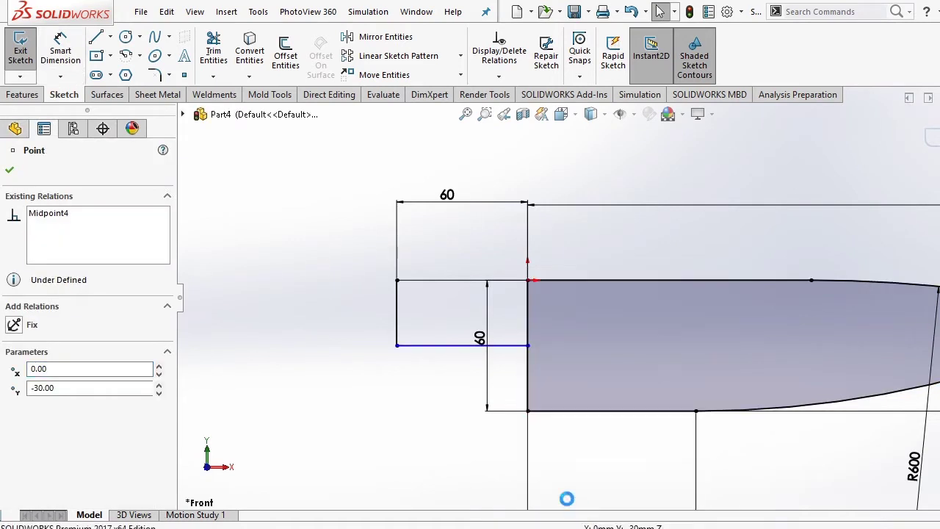
Dimension the tang's left edge to 24 mm tall.
click(73, 64)
click(395, 330)
click(357, 330)
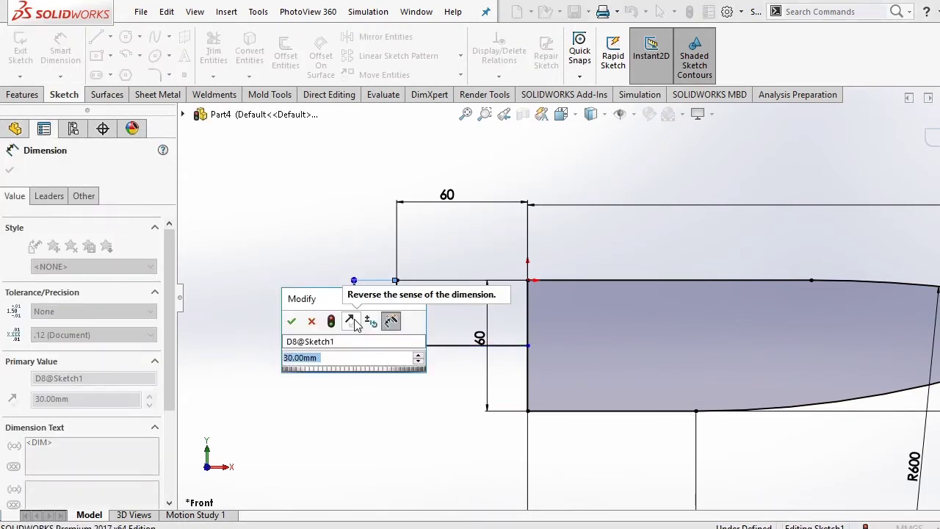
text(24)
key(Return)
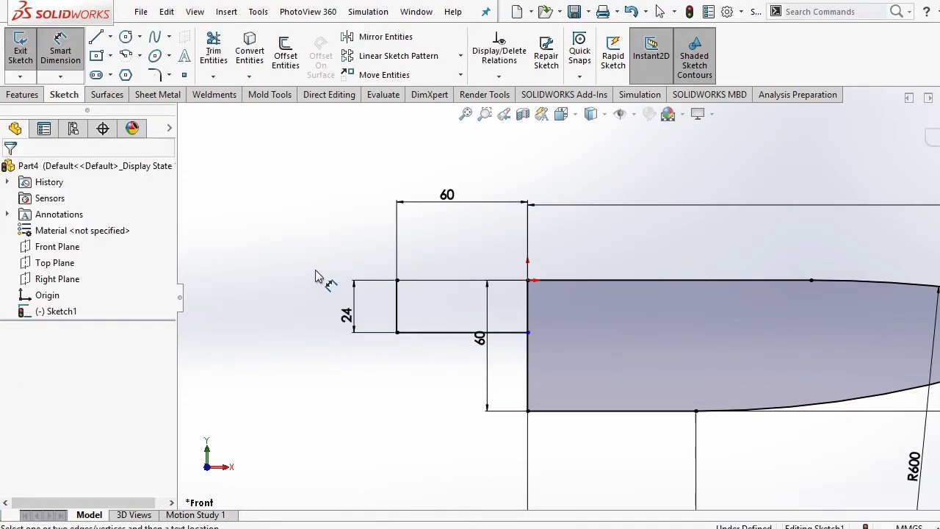
click(213, 54)
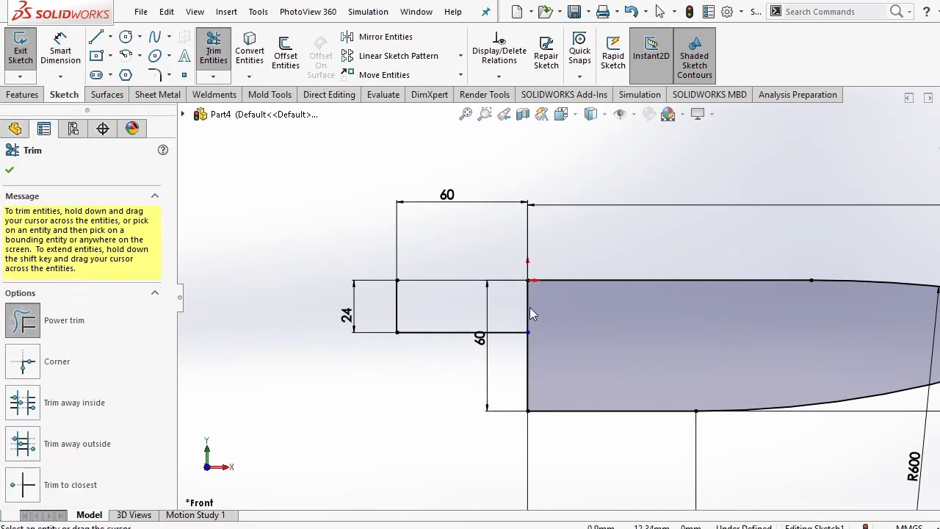
Trim the blade edge at the tang joint and align the tang and blade corner points vertically.
drag(532, 315, 535, 300)
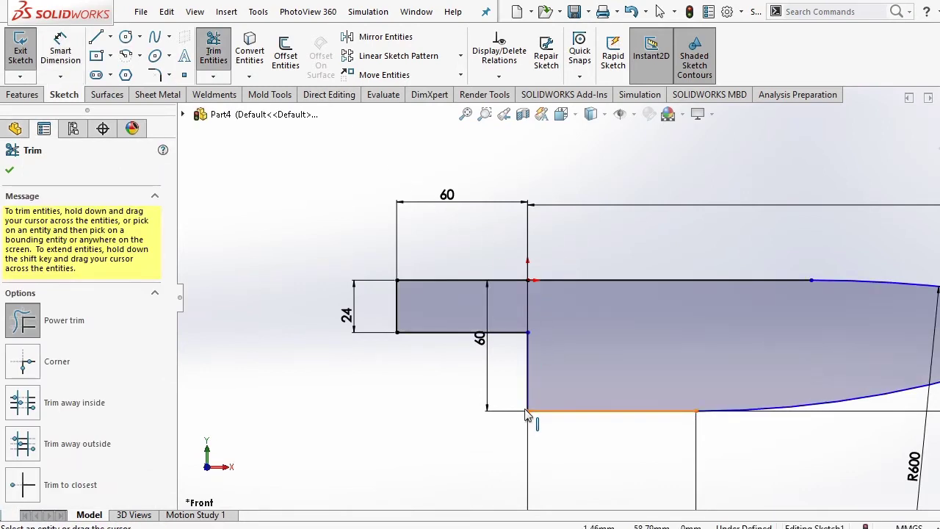
key(Escape)
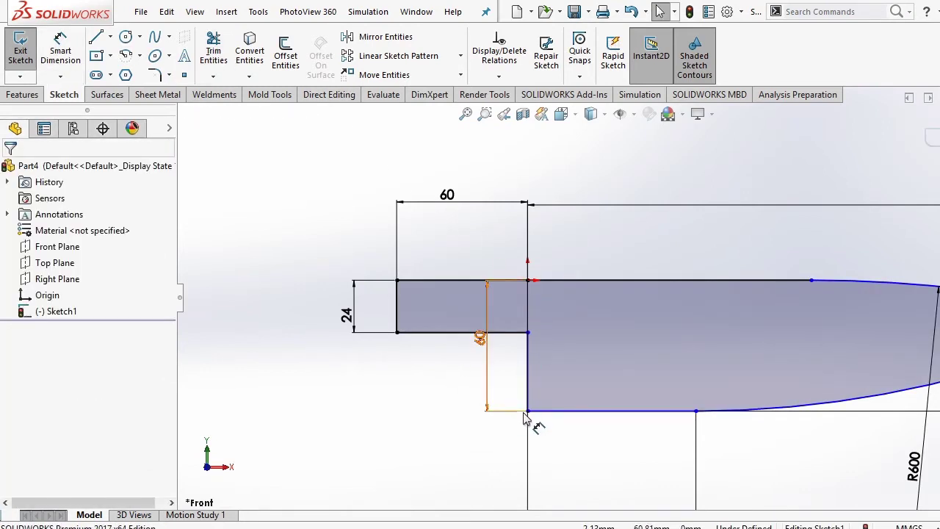
click(524, 417)
click(527, 410)
click(529, 332)
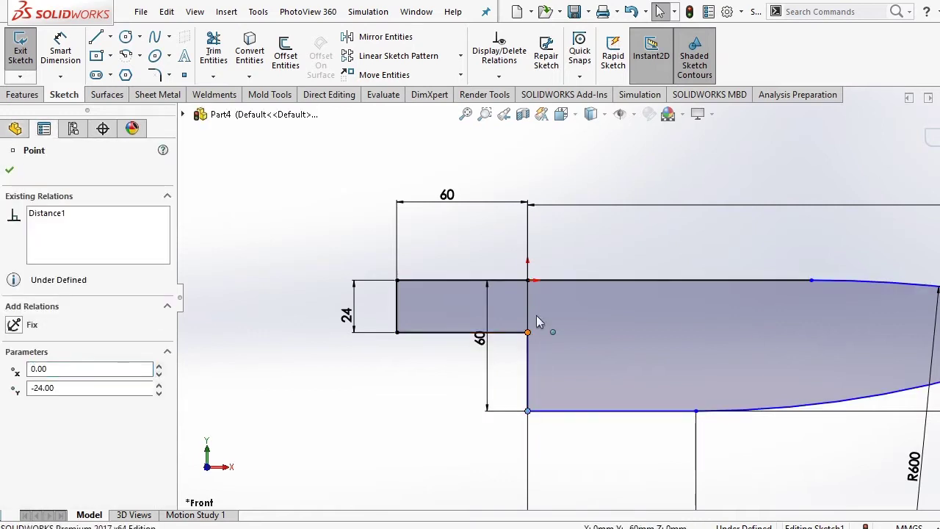
ctrl+click(528, 280)
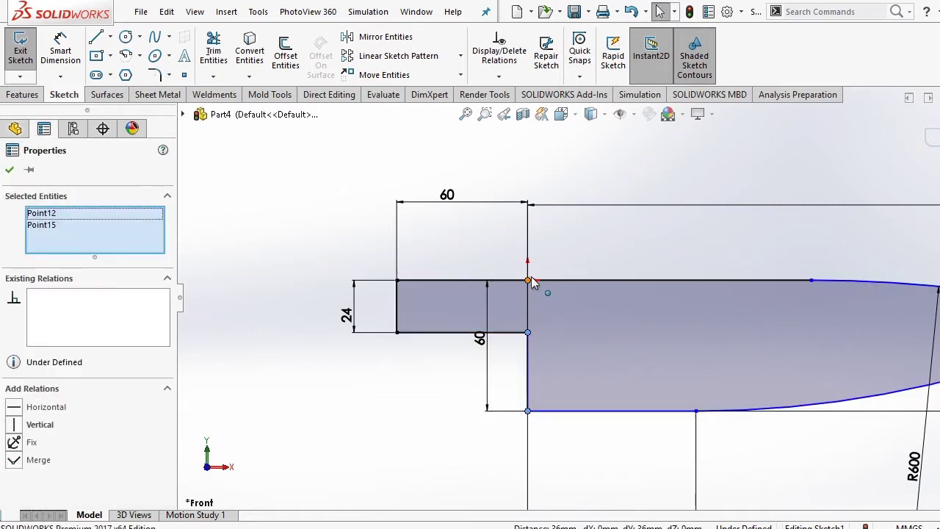
click(33, 426)
click(12, 169)
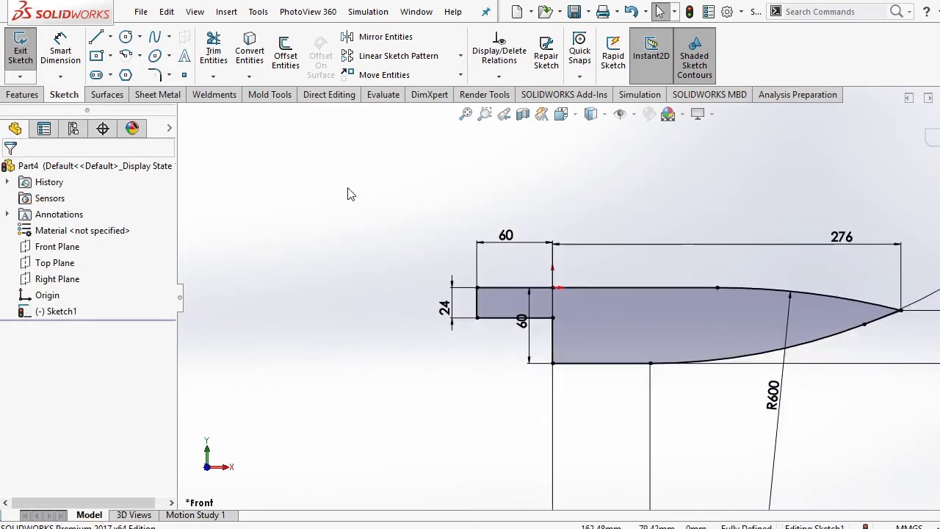
Extrude the knife sketch Mid Plane to a 1.8 mm depth.
key(z)
click(22, 97)
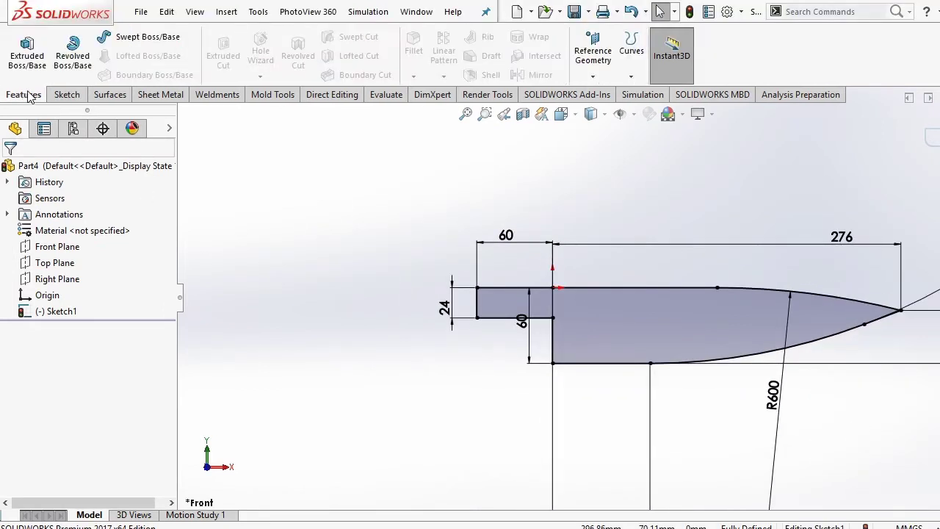
click(33, 59)
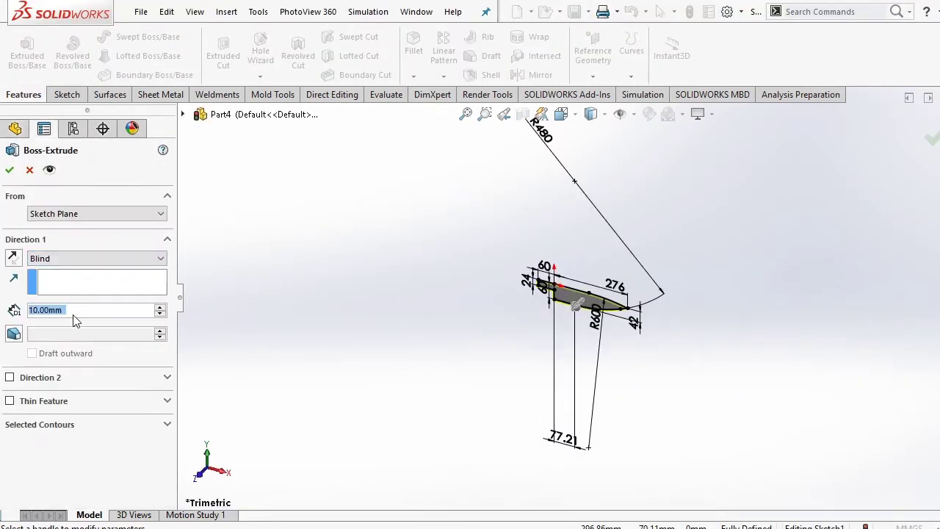
click(96, 257)
click(76, 319)
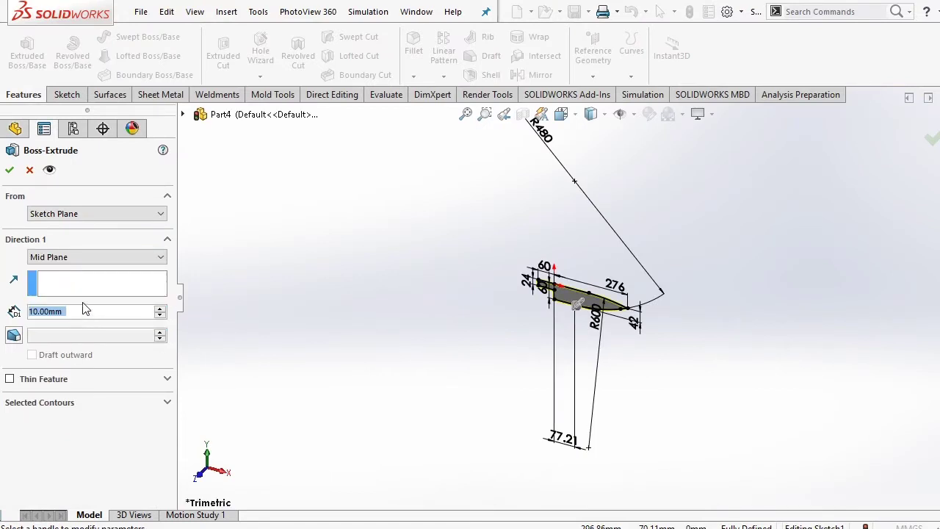
text(1.)
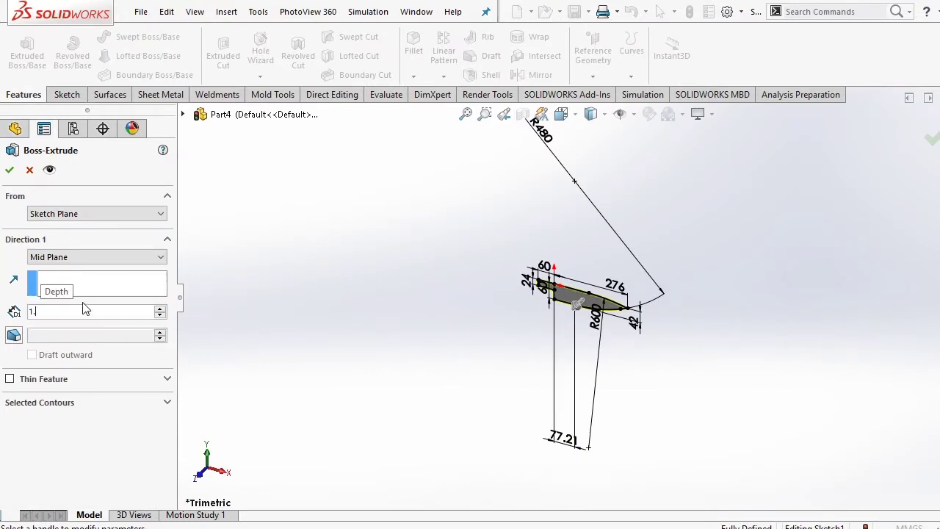
text(8)
key(Return)
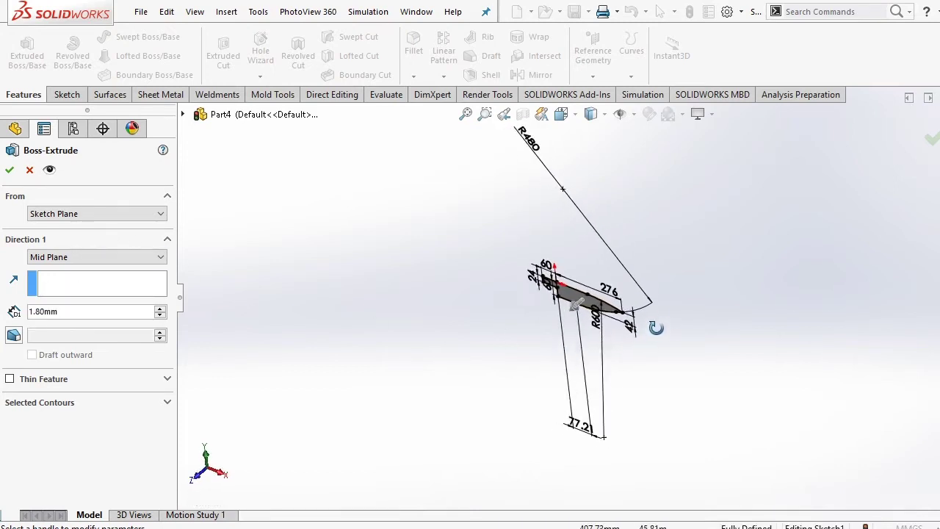
click(10, 170)
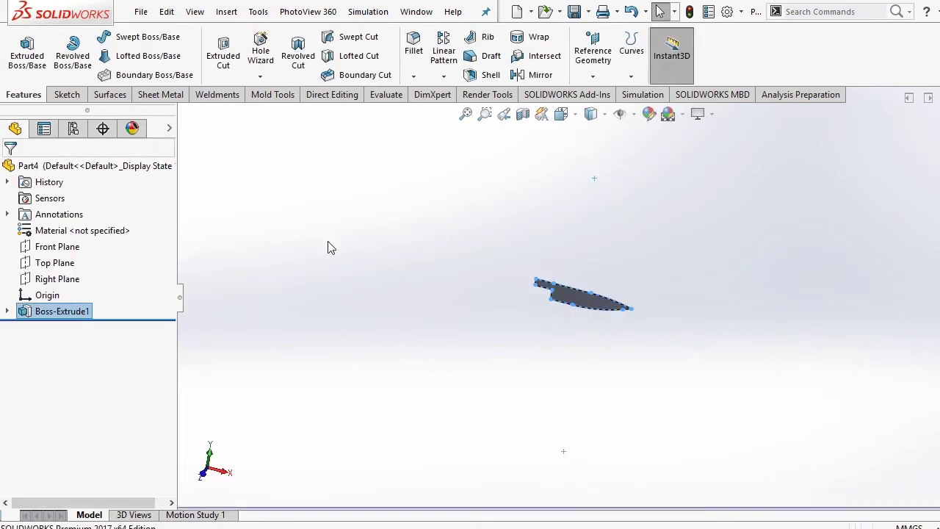
Inspect the extruded blade, then view it from the Front and right-click its front face.
scroll(617, 244, down, 5)
mouse_move(699, 225)
middle_down()
mouse_move(623, 237)
mouse_move(752, 177)
mouse_move(812, 227)
mouse_move(785, 243)
mouse_move(732, 204)
mouse_move(631, 197)
mouse_move(688, 206)
middle_up()
click(572, 119)
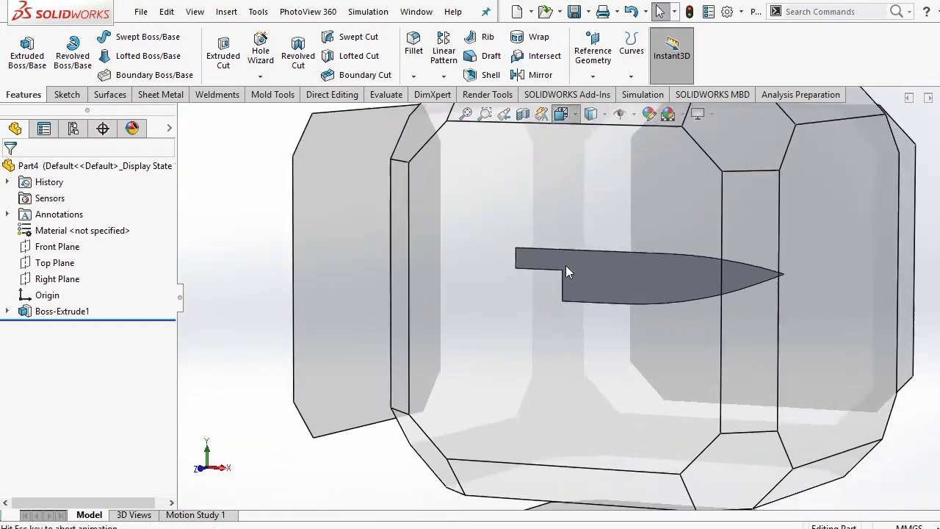
click(565, 265)
right_click(552, 301)
Create Sketch2 on the front face with the converted curved, tip and bottom edges.
click(586, 197)
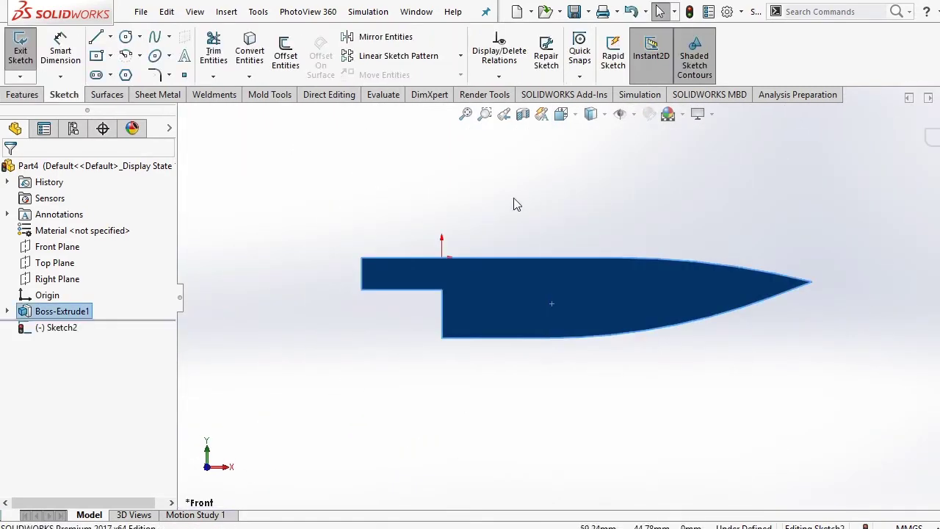
click(562, 339)
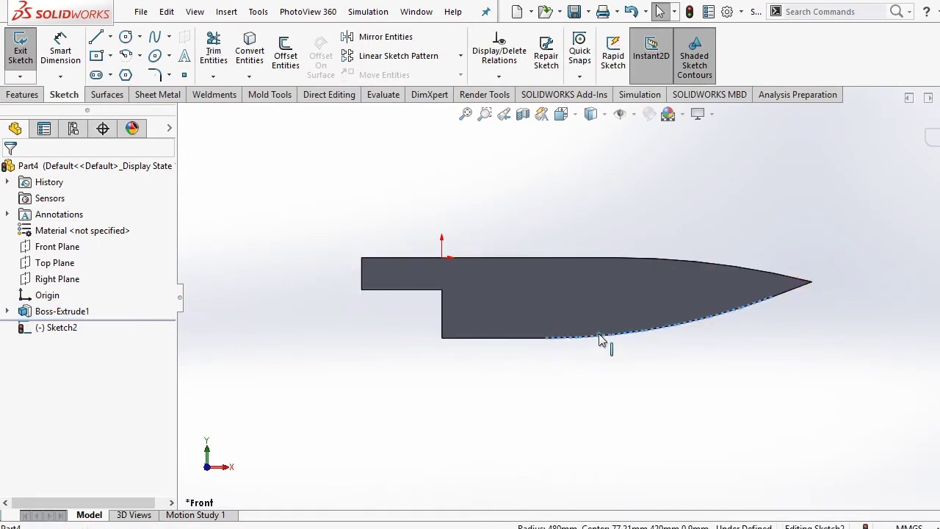
click(249, 56)
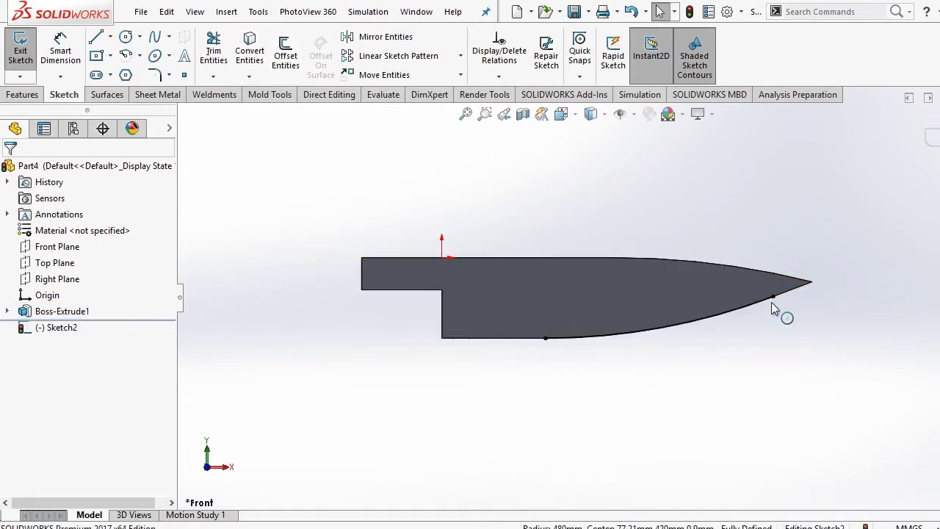
click(793, 288)
click(250, 55)
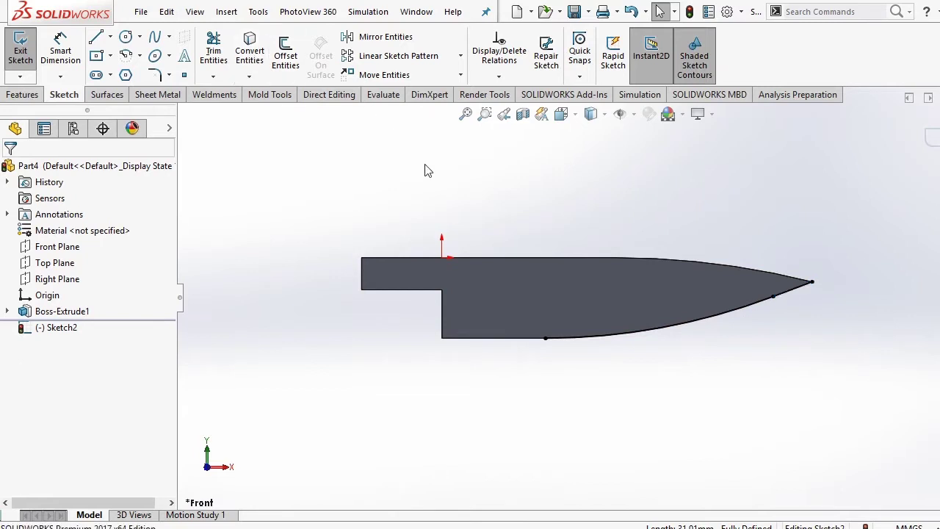
click(250, 55)
click(931, 136)
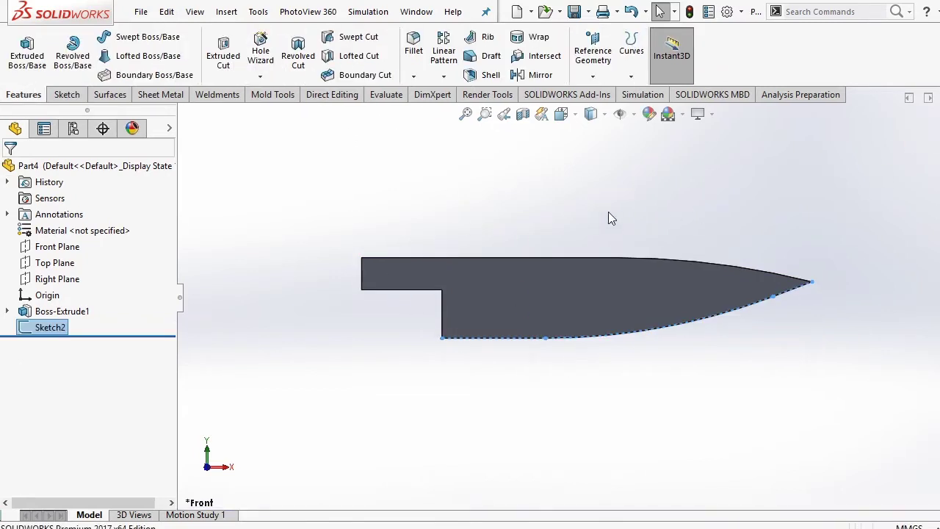
Turn the blade edge-on and start Sketch3 on its narrow spine face.
middle_drag(549, 237, 553, 339)
scroll(554, 338, down, 3)
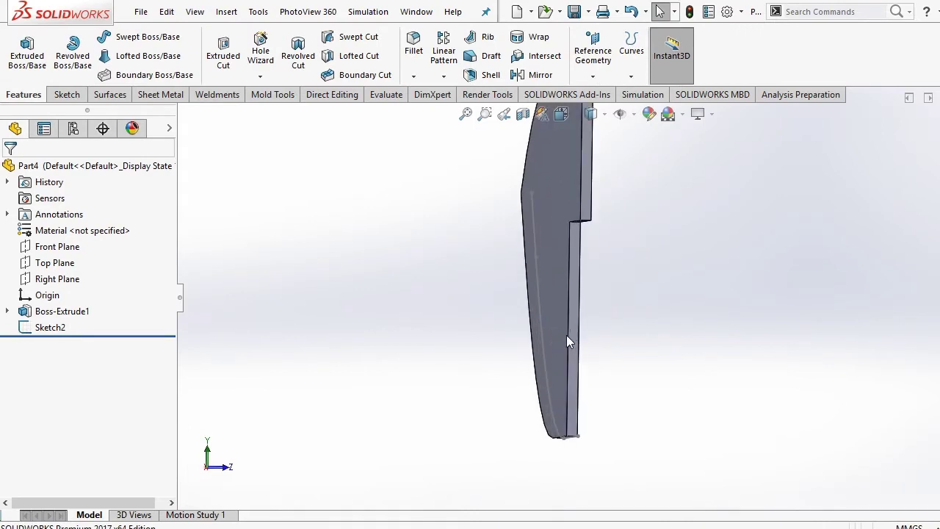
click(575, 327)
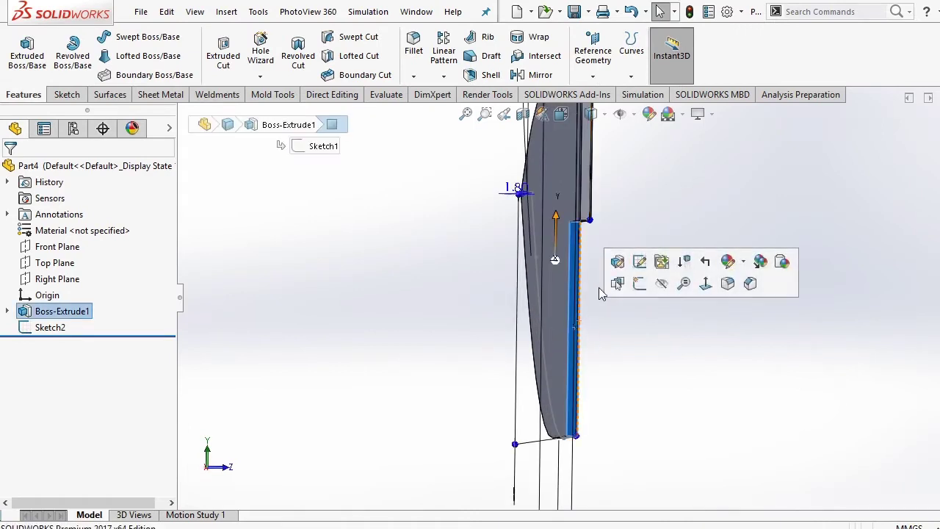
click(639, 284)
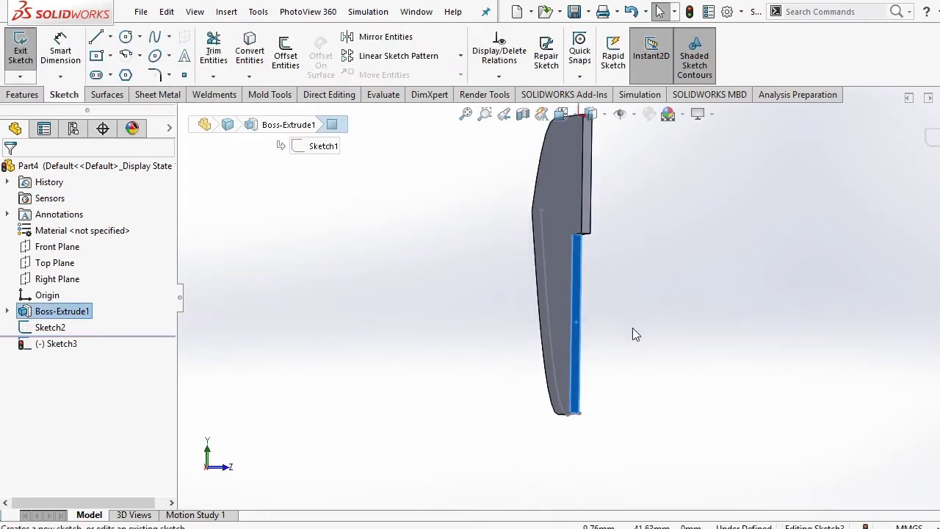
Orient the view to look straight at the blade's narrow face.
click(561, 114)
mouse_move(613, 318)
middle_down()
mouse_move(597, 361)
mouse_move(646, 257)
mouse_move(612, 358)
middle_up()
key(space)
click(562, 314)
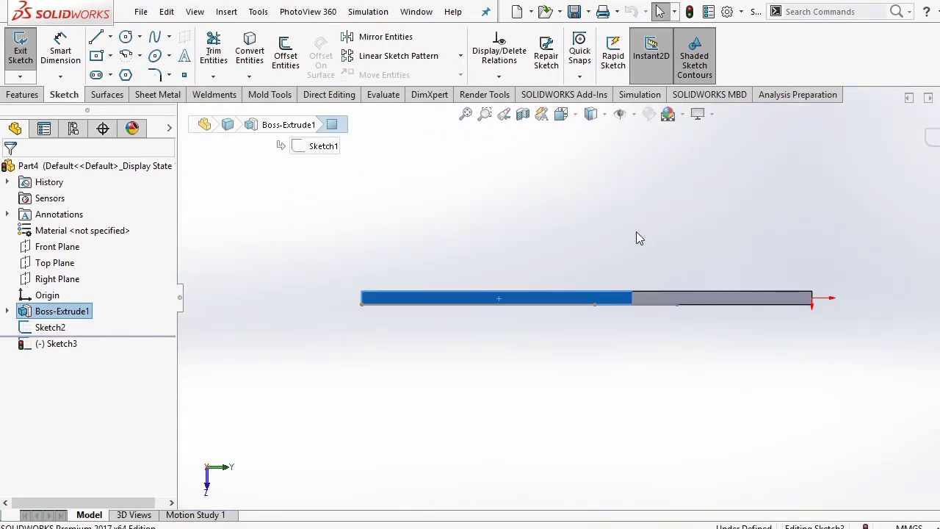
middle_drag(615, 259, 610, 267)
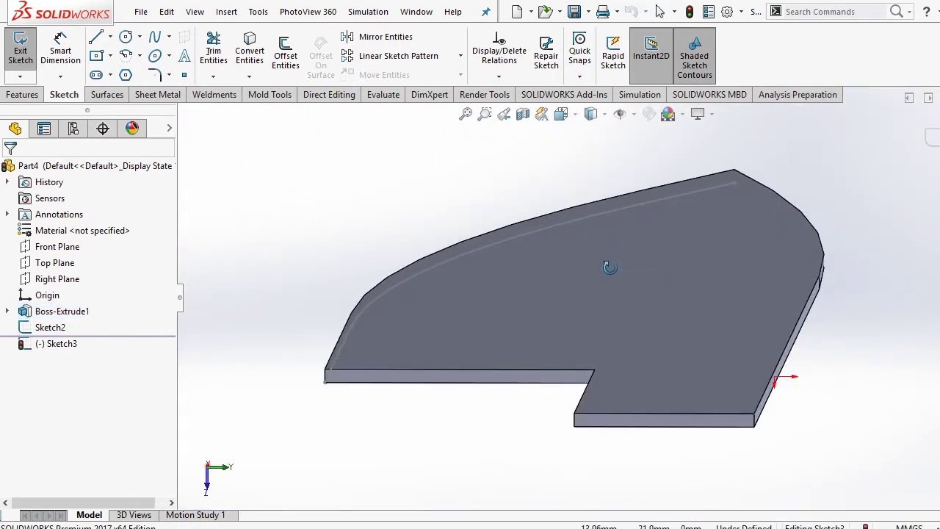
click(562, 114)
click(530, 312)
scroll(411, 290, down, 3)
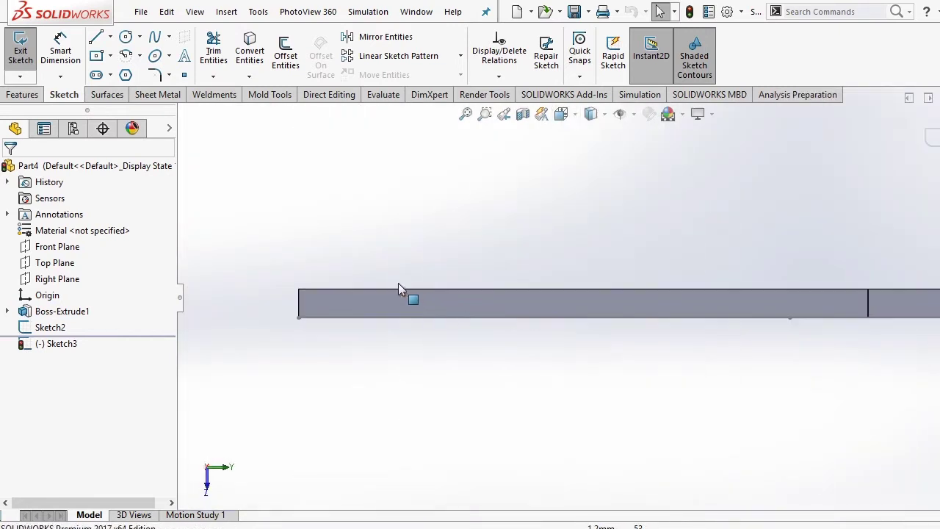
Draw two trial lines on the narrow face, then delete them both.
click(109, 37)
click(118, 56)
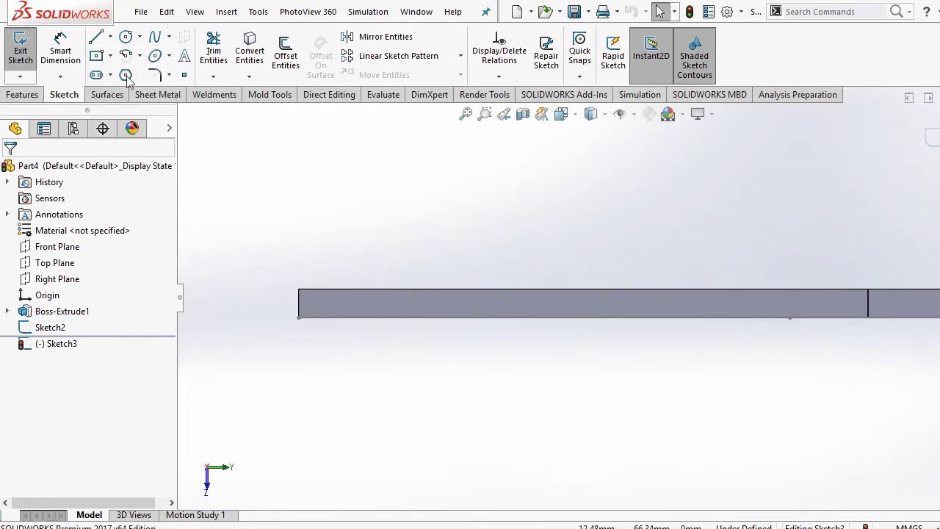
scroll(384, 308, down, 2)
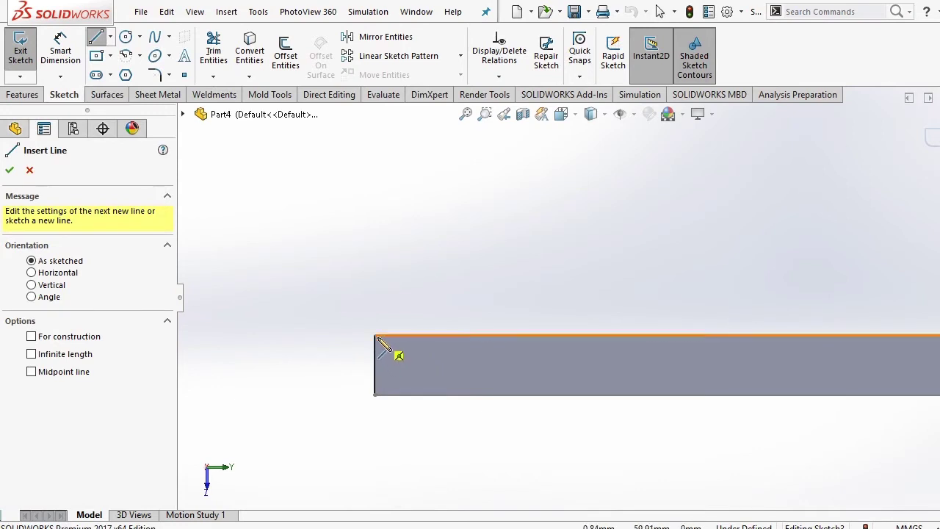
click(374, 336)
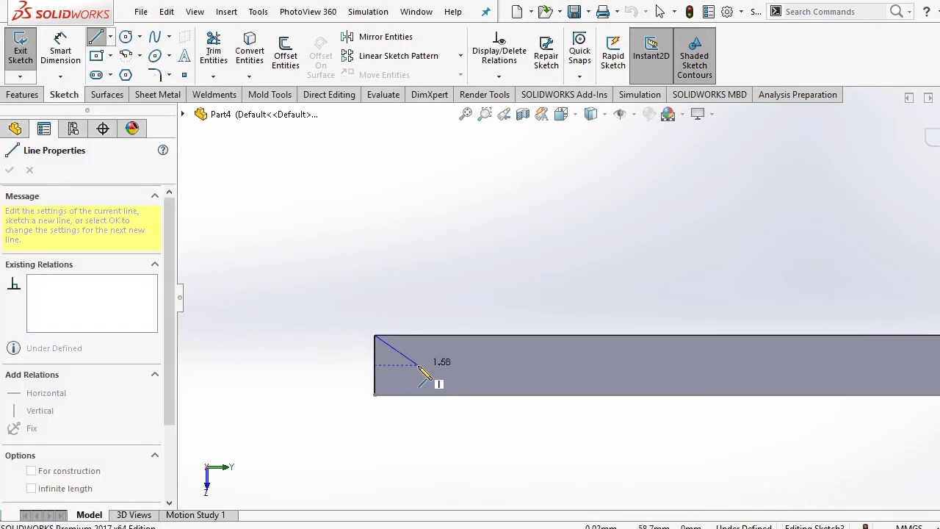
click(432, 365)
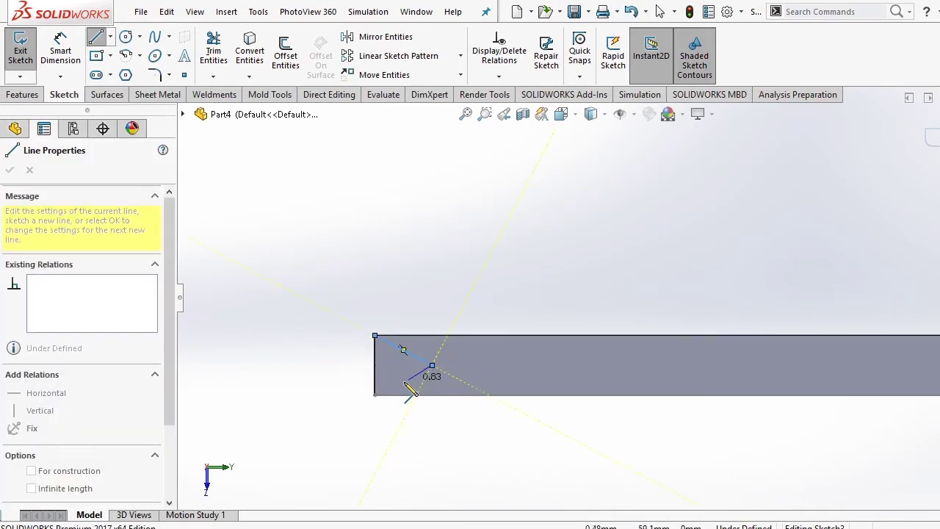
right_click(307, 334)
click(323, 342)
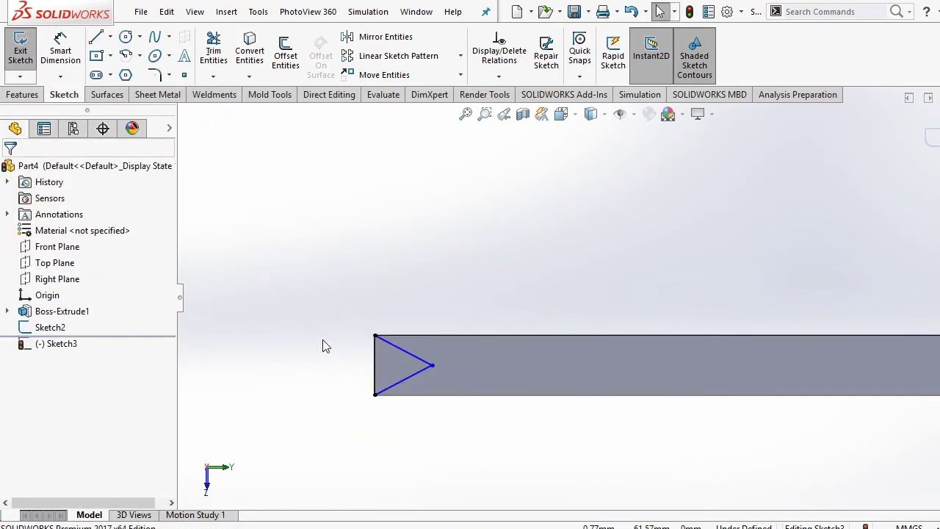
click(406, 378)
key(Delete)
click(410, 362)
key(Delete)
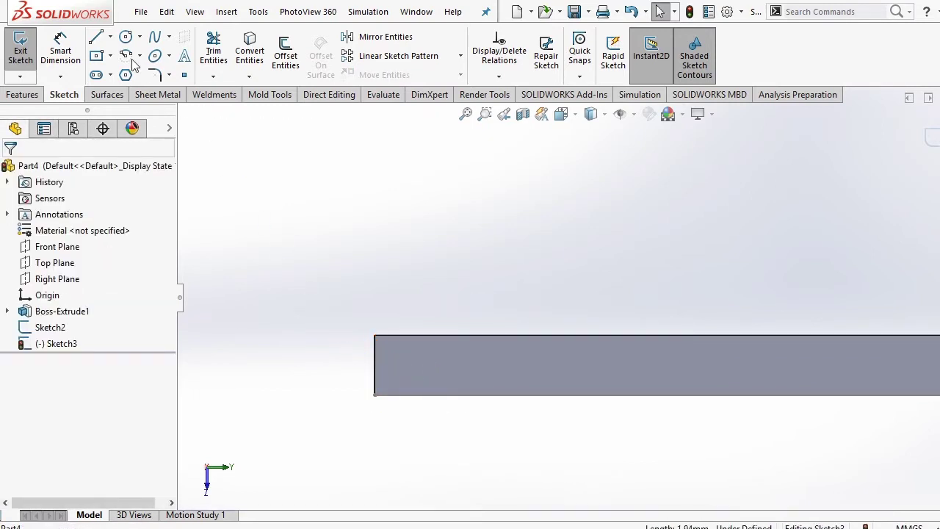
Draw a closed triangle from the left end's middle to the face's top and bottom edges.
click(115, 38)
click(120, 58)
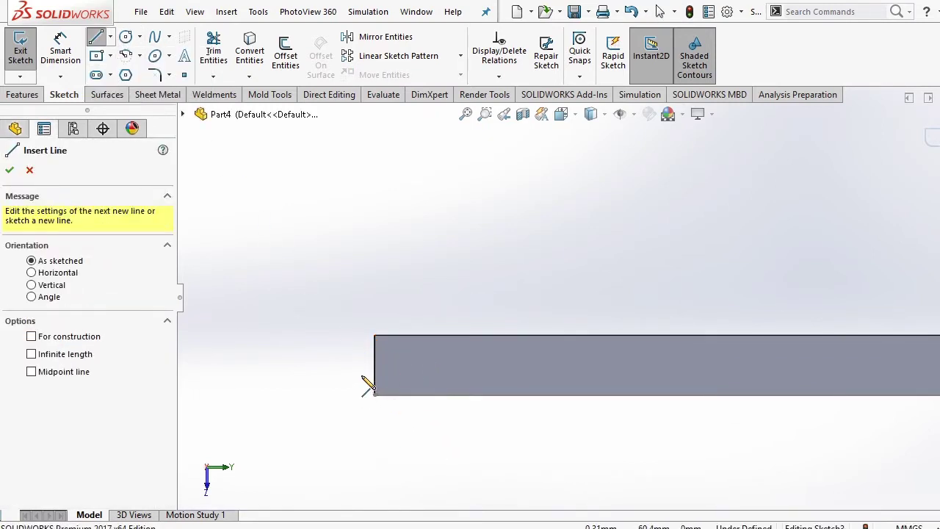
click(374, 365)
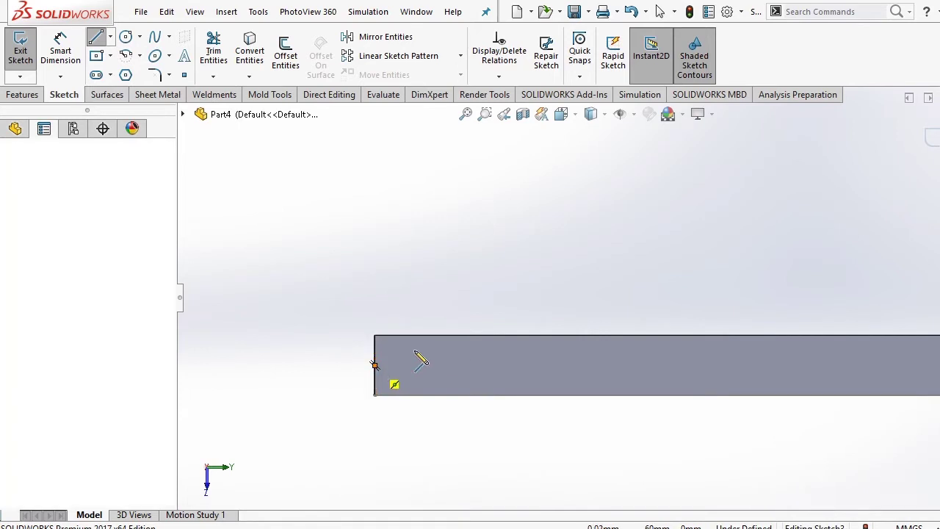
click(430, 337)
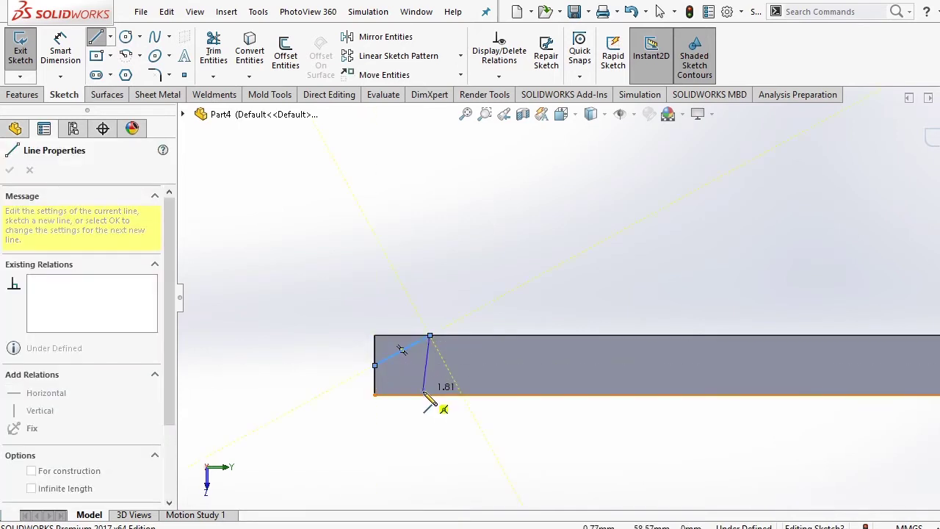
click(430, 395)
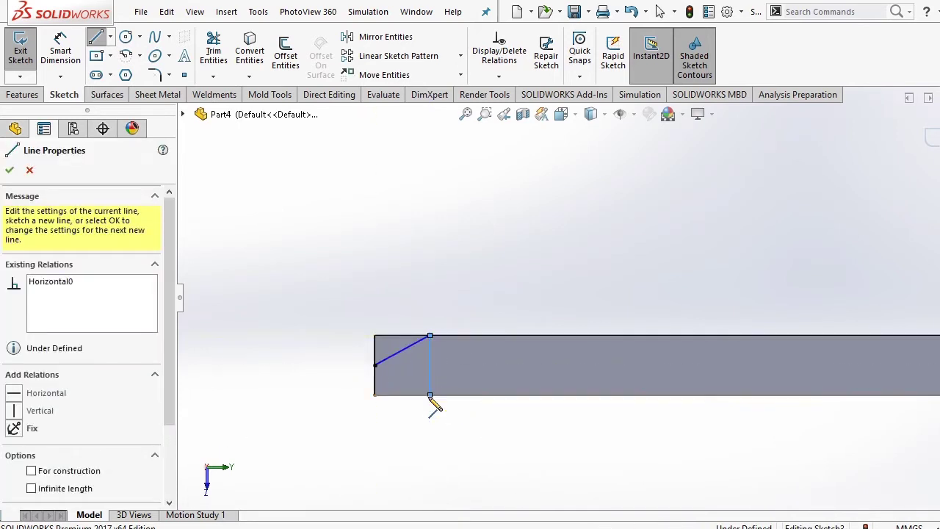
click(375, 365)
right_click(317, 305)
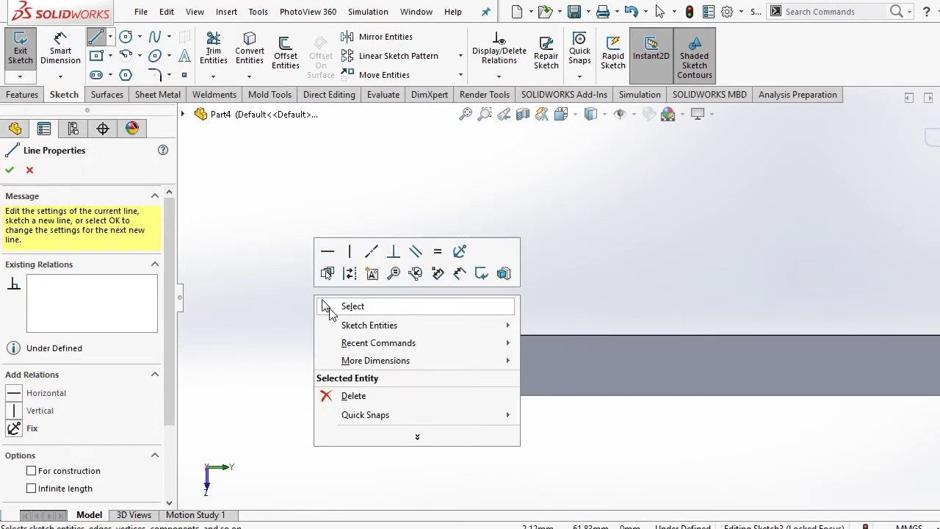
click(341, 307)
Trim the triangle's vertical edge and draw lines enclosing the notch beyond the blade's end.
click(212, 52)
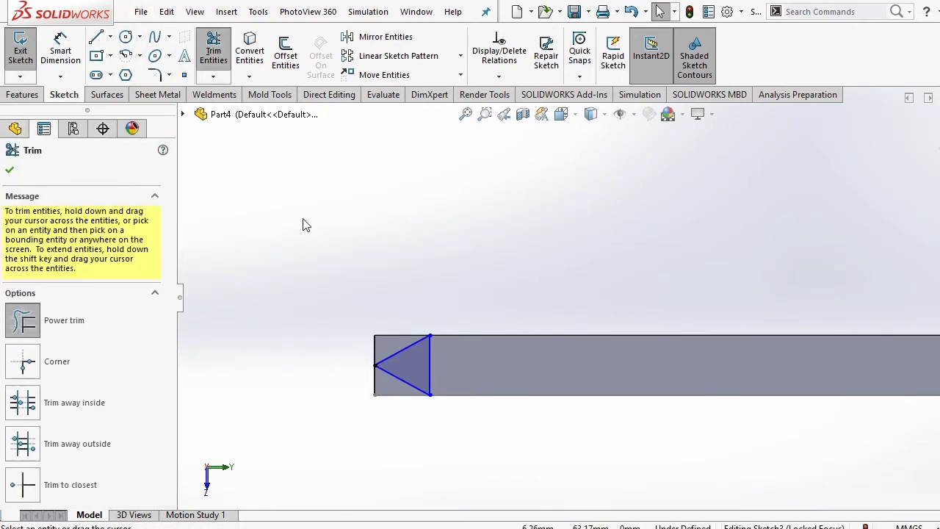
drag(450, 370, 424, 373)
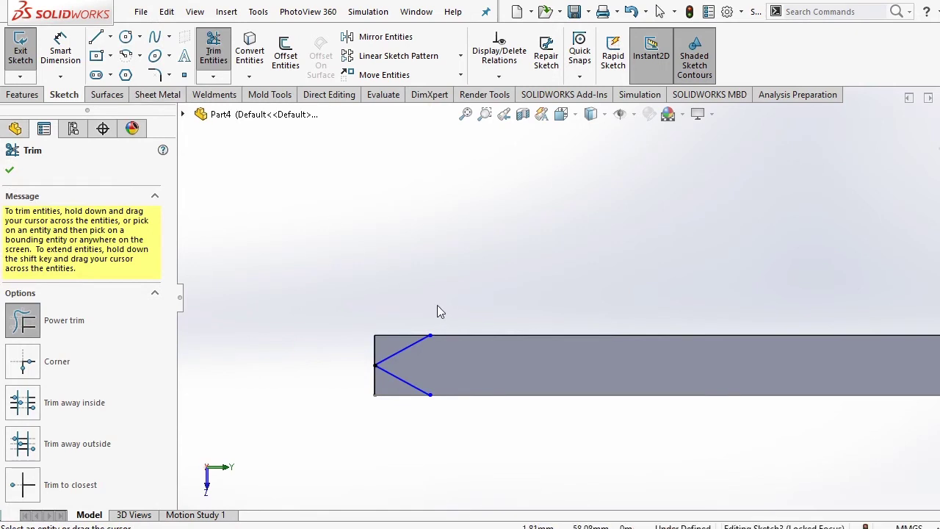
click(110, 37)
click(119, 53)
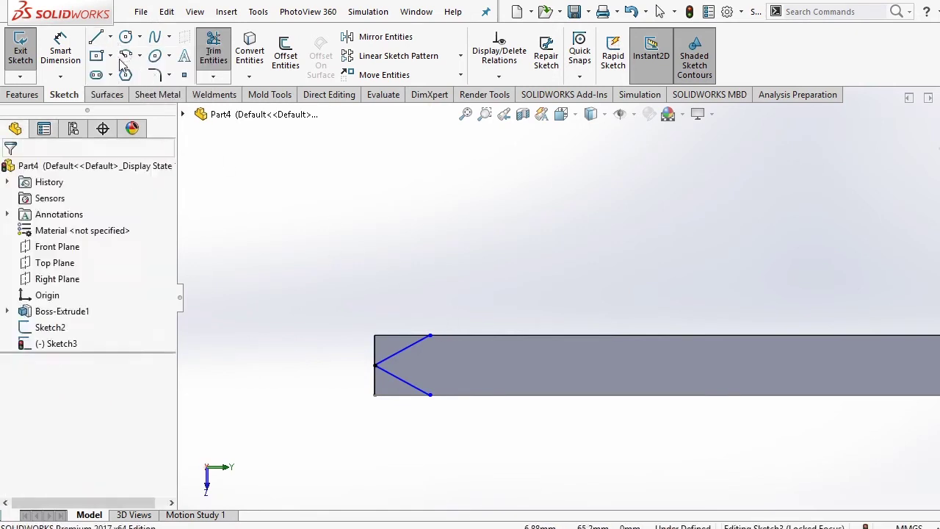
click(430, 337)
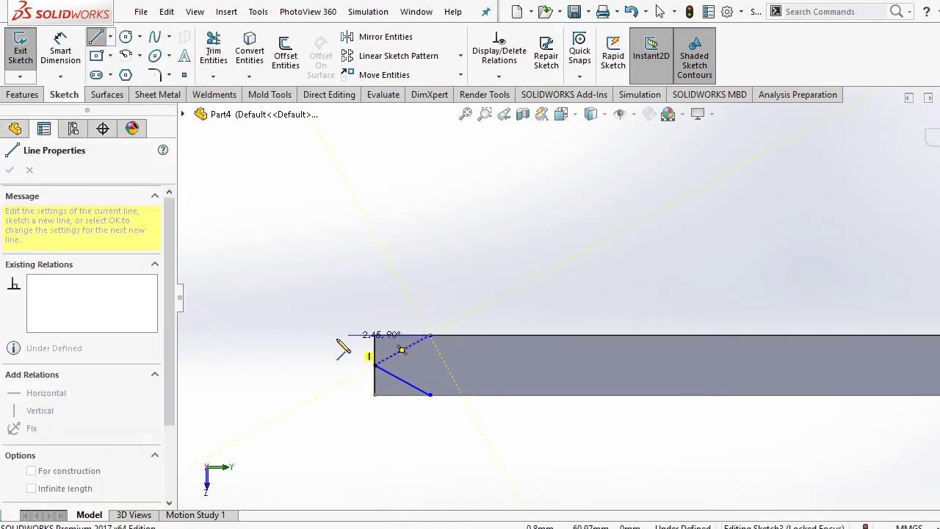
click(346, 335)
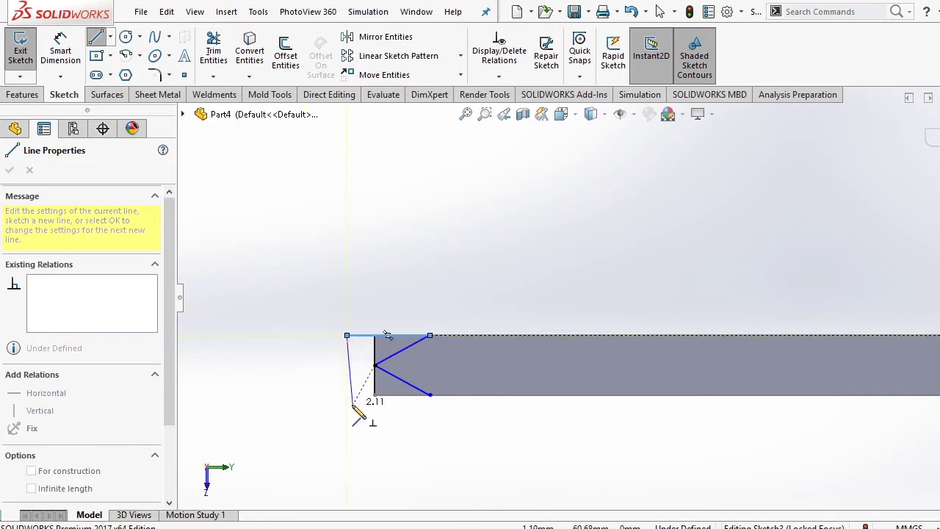
click(347, 402)
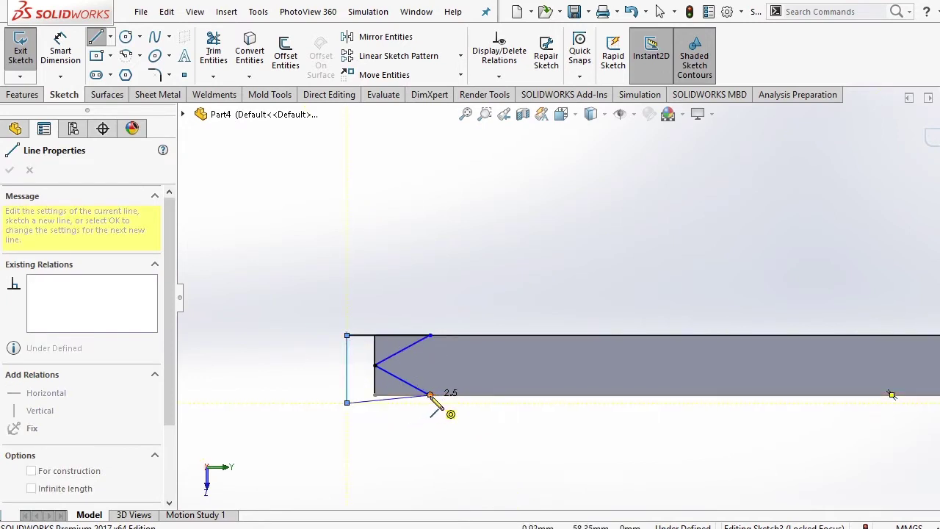
click(431, 395)
key(Escape)
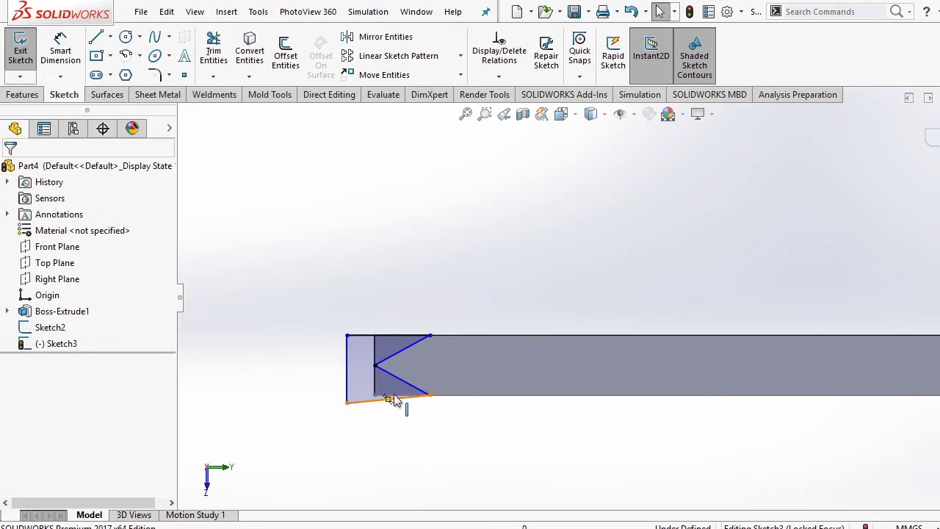
Make the profile's bottom line collinear with the blade's bottom edge.
click(479, 398)
ctrl+click(382, 404)
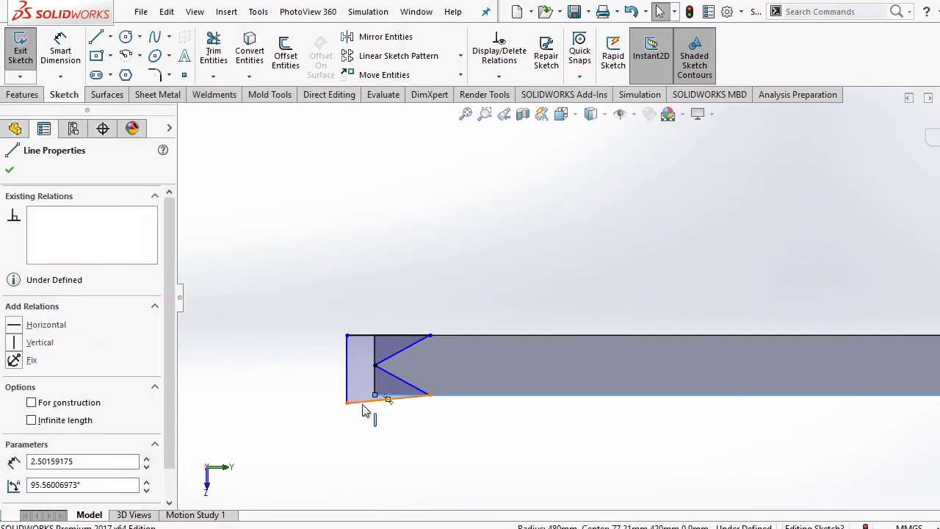
click(34, 408)
Accept the collinear relation and drag the lower slanted line's end onto the bottom corner.
click(180, 301)
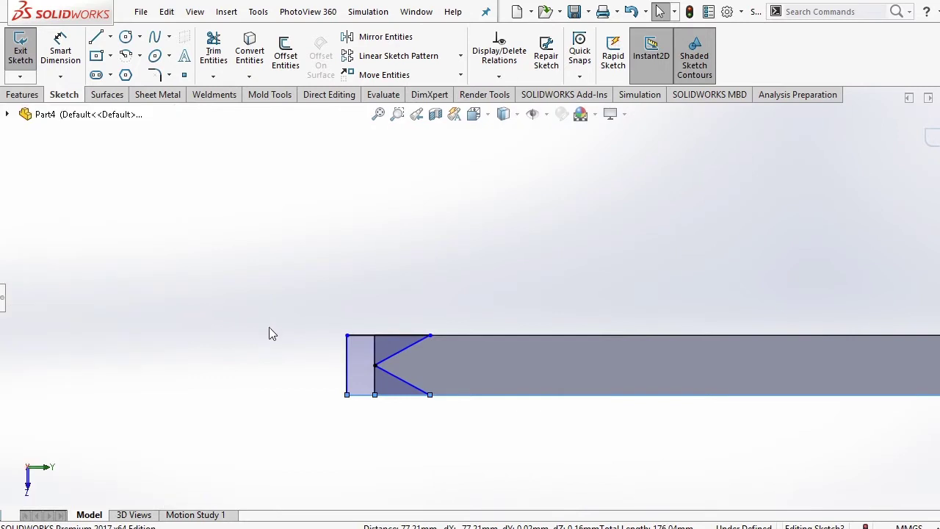
scroll(315, 294, down, 3)
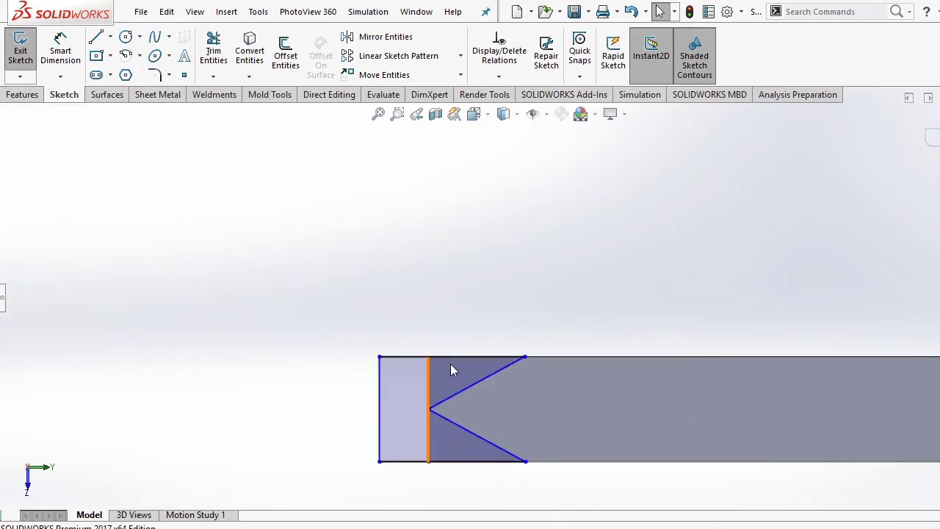
drag(516, 452, 525, 461)
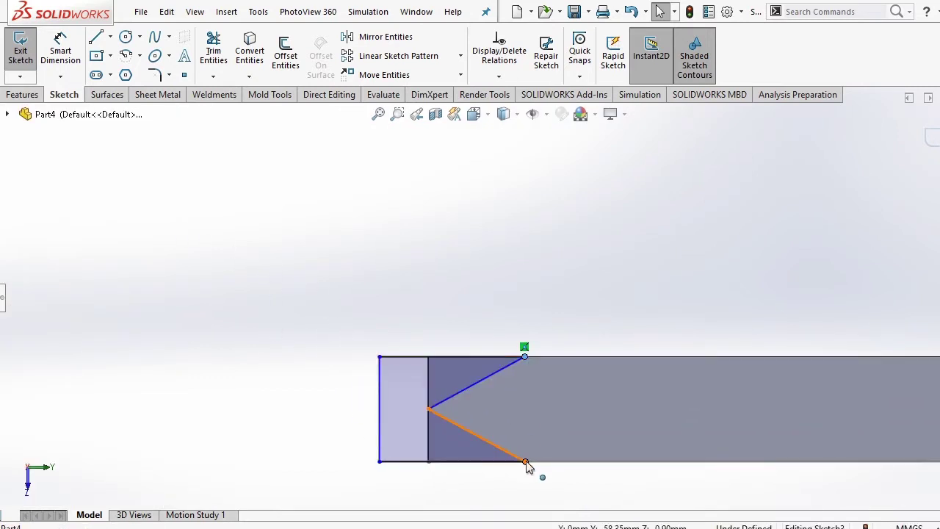
click(2, 303)
Dimension the notch depth to 1.44 and make its lower vertex horizontal with the upper one.
click(65, 45)
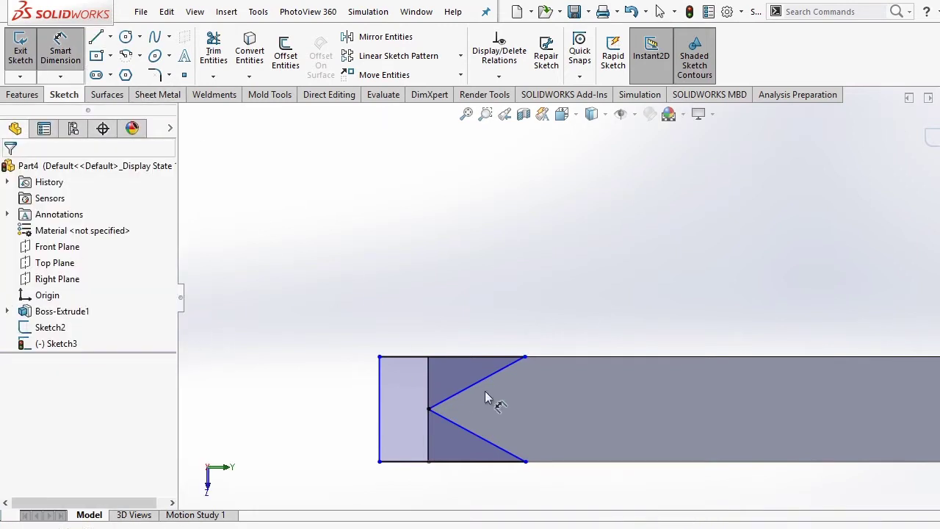
click(429, 409)
click(526, 357)
click(495, 315)
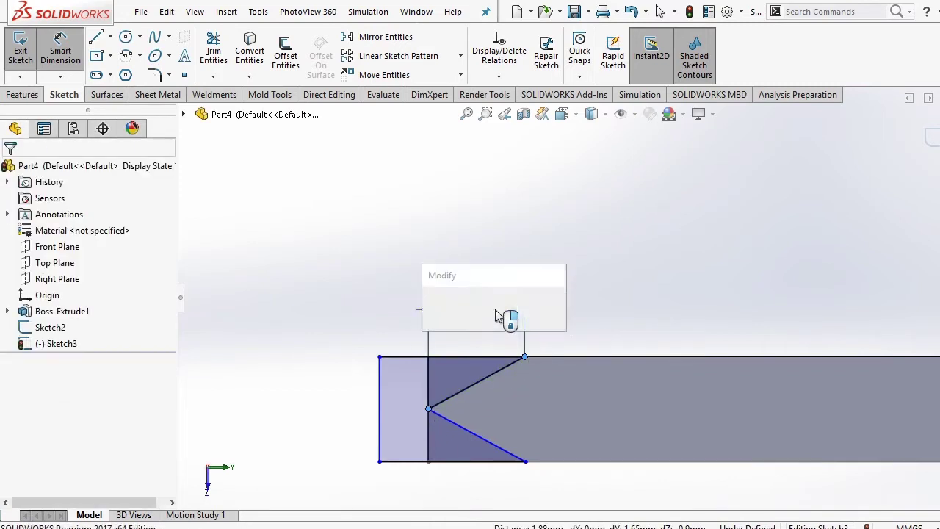
text(1)
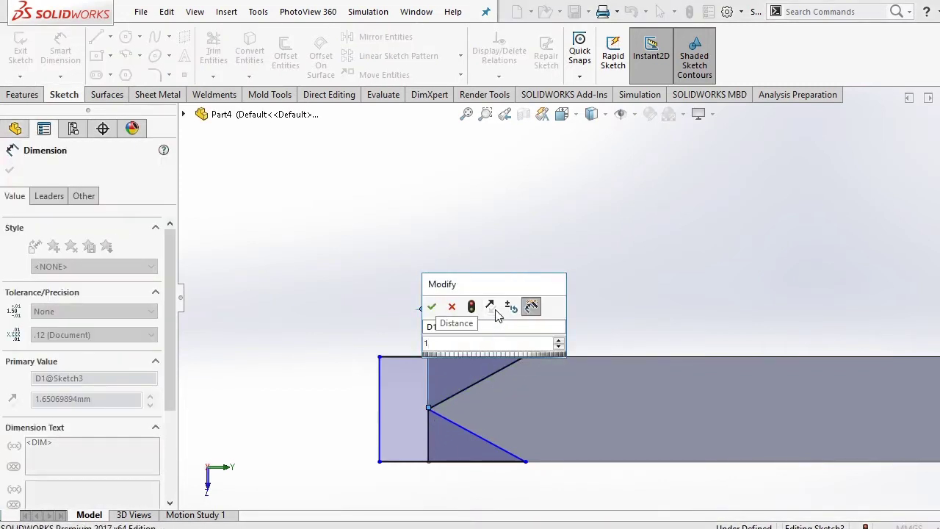
text(.44)
key(Return)
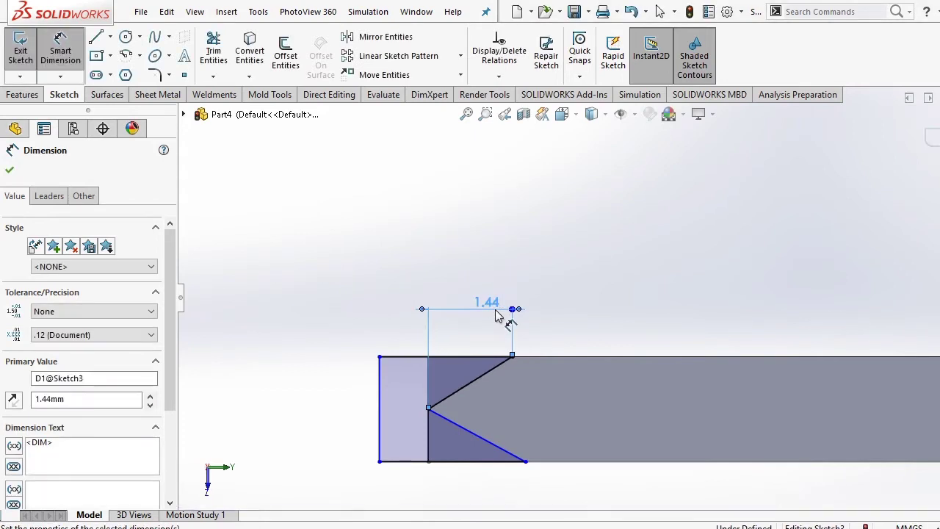
key(Escape)
click(41, 413)
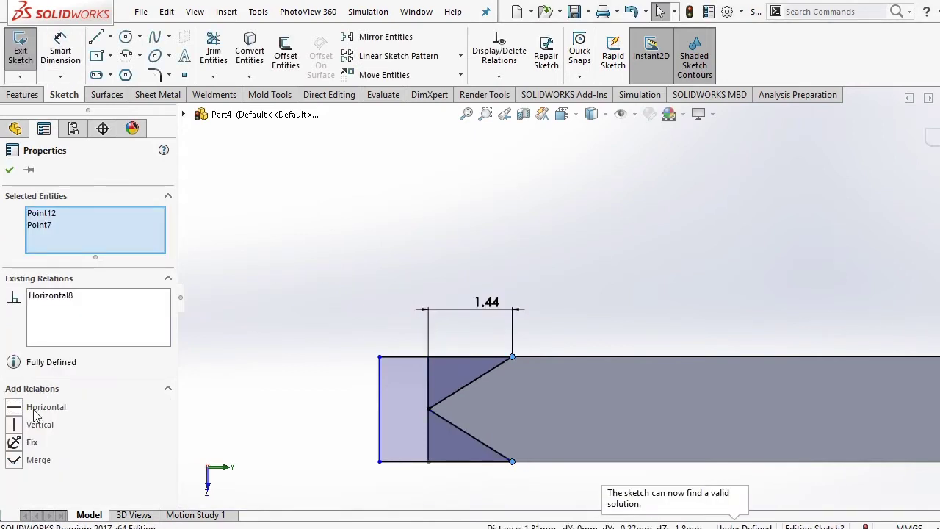
click(10, 170)
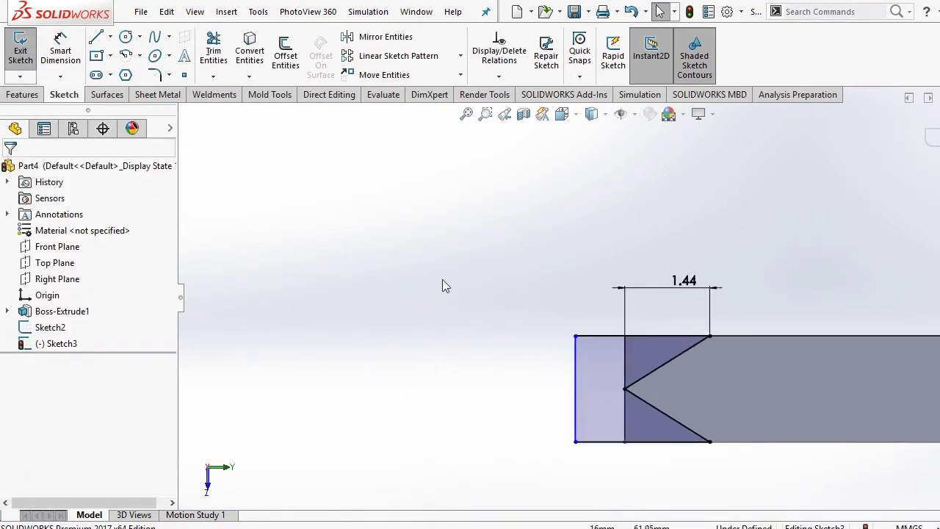
Swept-cut the Sketch3 V-profile along the Sketch2 path and orbit to inspect the bevel.
scroll(587, 297, up, 2)
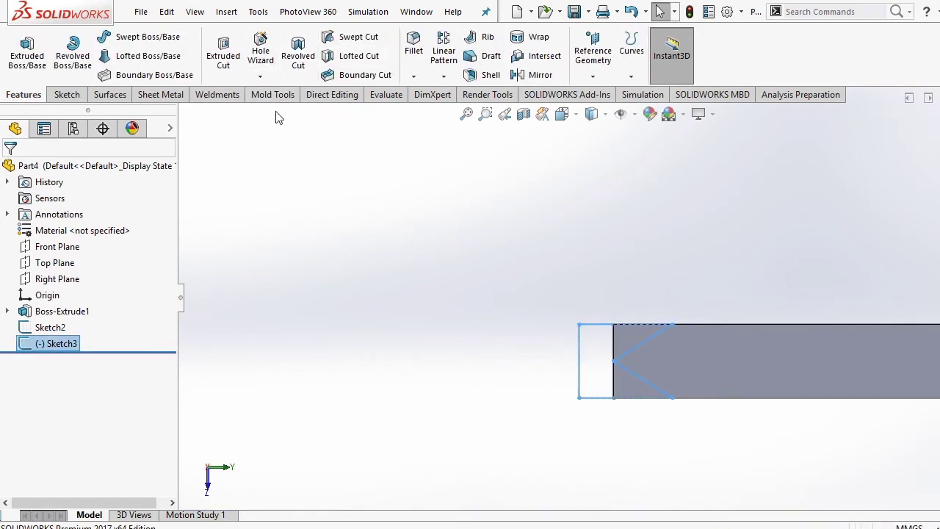
click(359, 37)
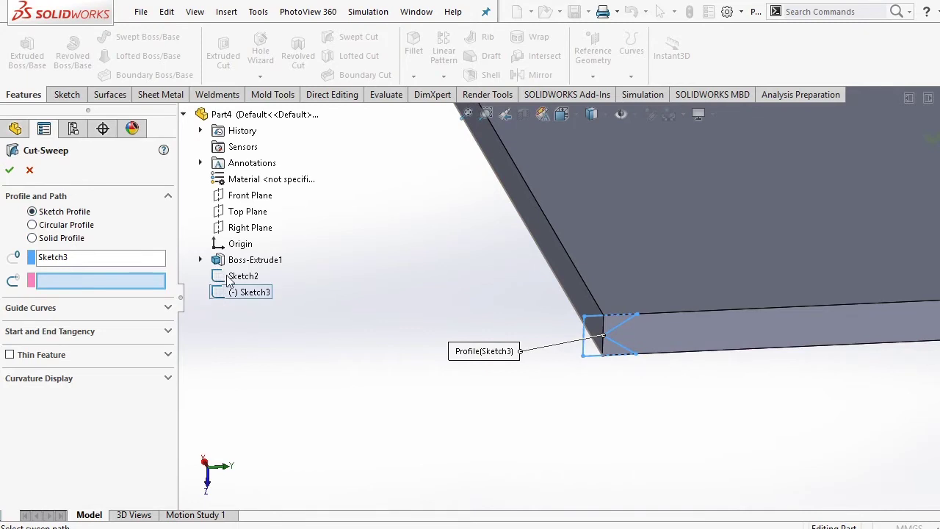
click(229, 278)
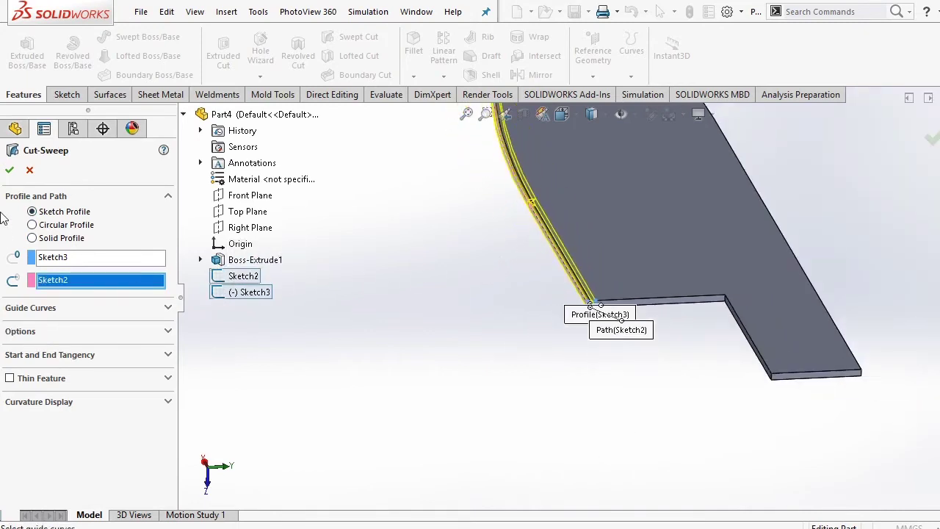
click(10, 170)
middle_drag(421, 339, 606, 153)
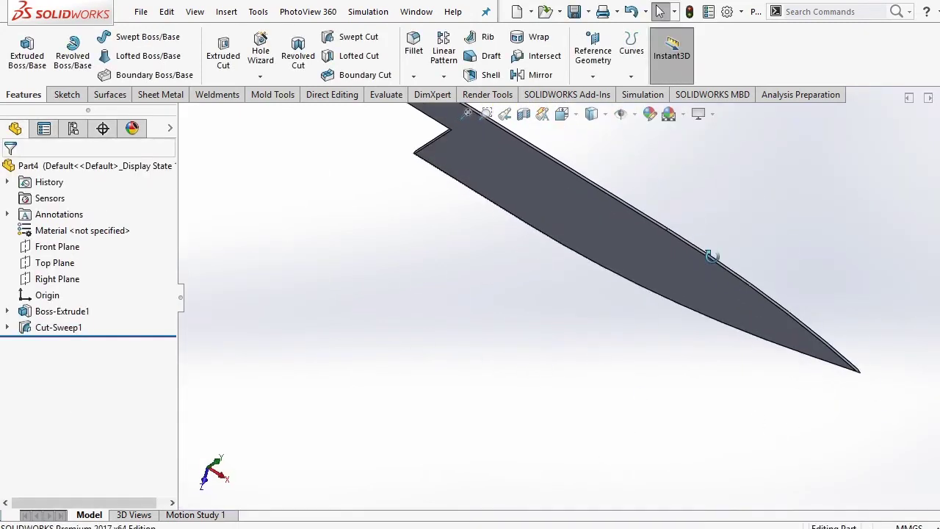
key(space)
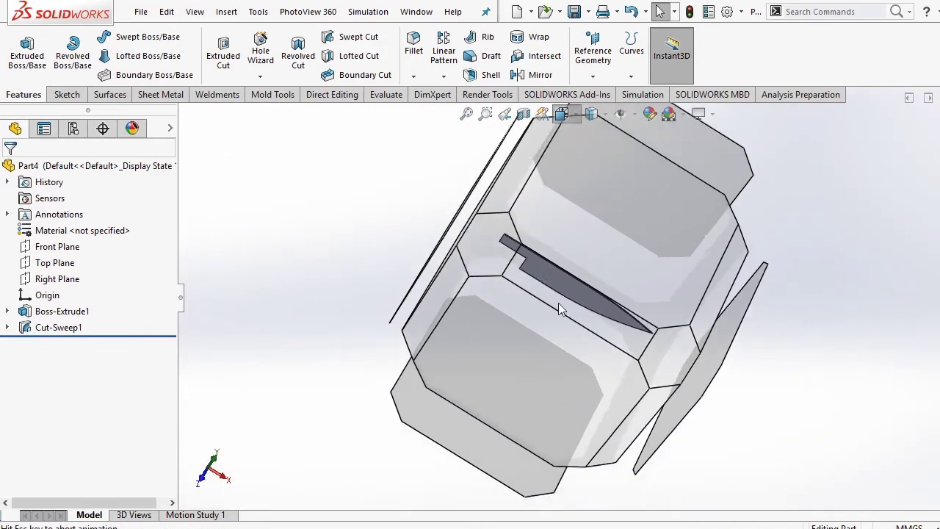
click(558, 303)
mouse_move(773, 305)
middle_down()
mouse_move(761, 292)
mouse_move(703, 315)
mouse_move(728, 315)
mouse_move(772, 264)
mouse_move(520, 298)
mouse_move(542, 252)
mouse_move(645, 266)
mouse_move(588, 184)
middle_up()
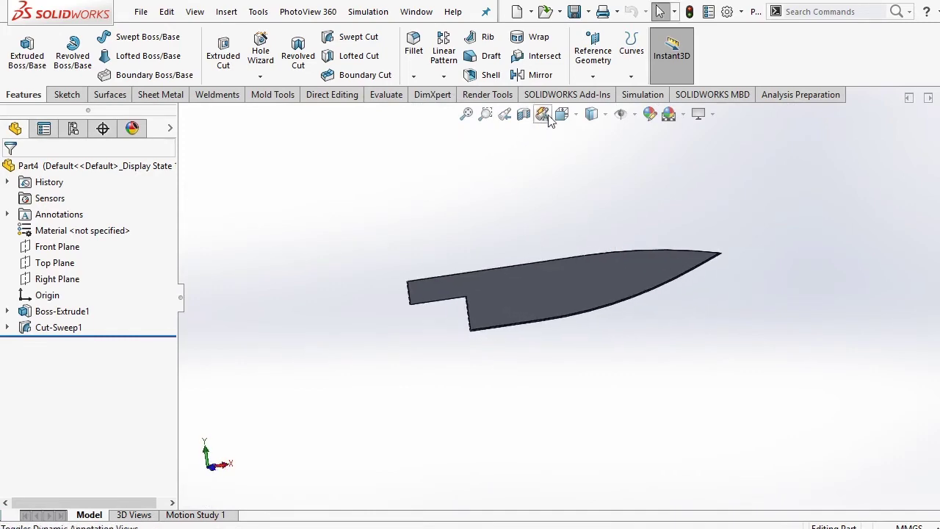
click(562, 114)
click(595, 330)
scroll(613, 323, down, 5)
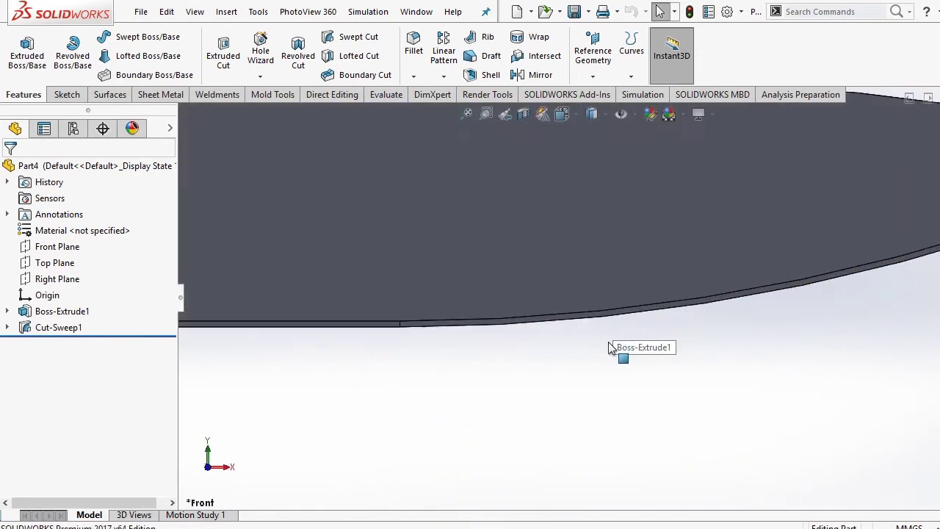
click(195, 12)
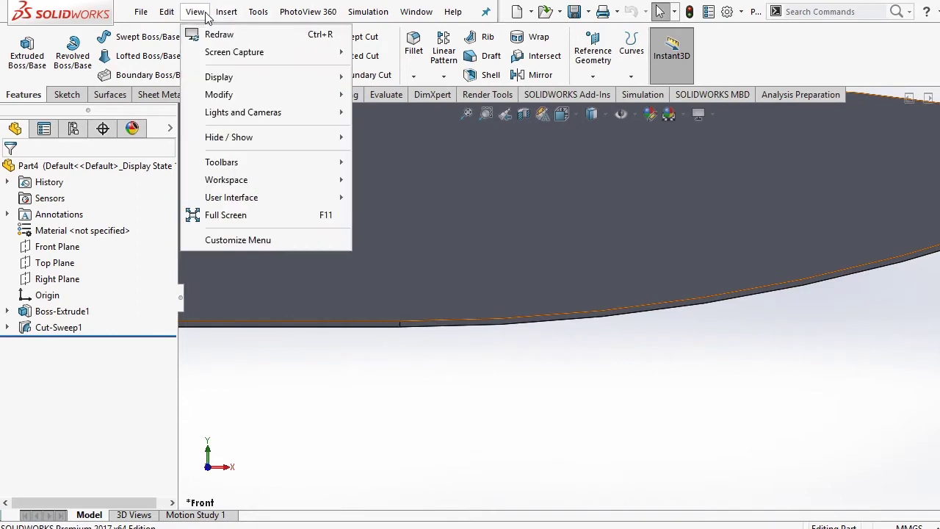
mouse_move(219, 76)
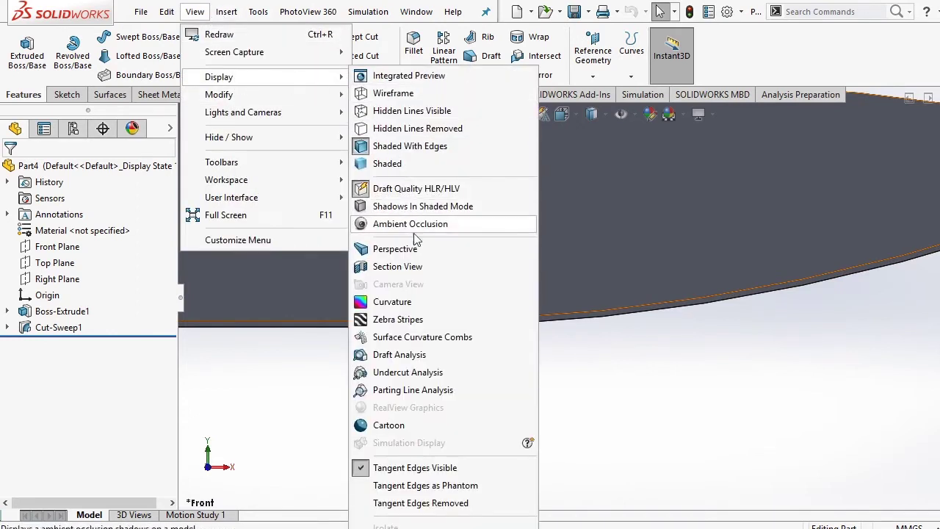
click(410, 506)
key(f)
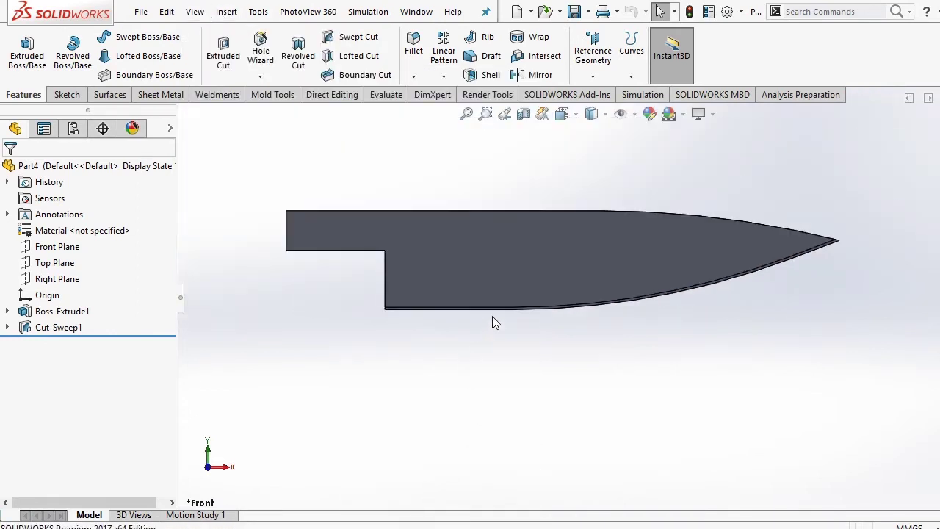
mouse_move(492, 316)
middle_down()
mouse_move(504, 176)
mouse_move(553, 260)
mouse_move(500, 304)
middle_up()
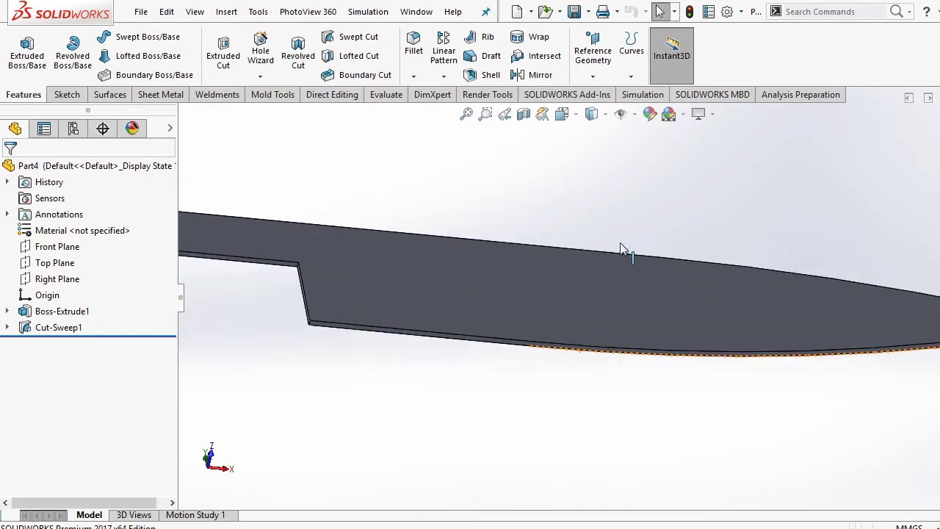
key(ctrl+1)
scroll(587, 301, down, 3)
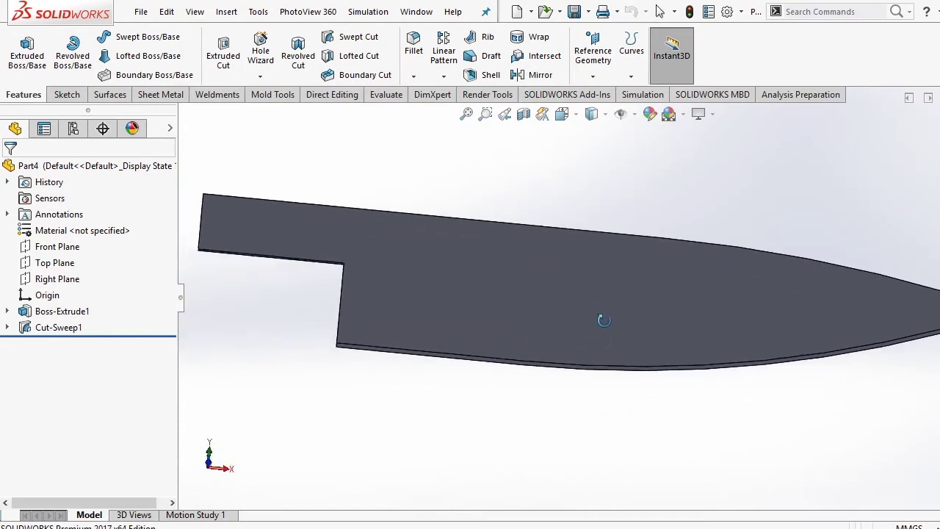
click(139, 11)
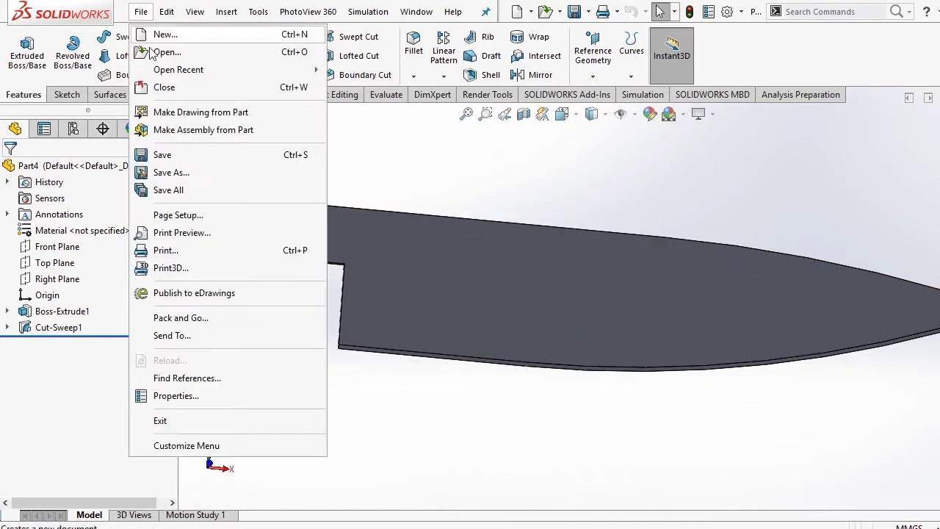
Save the knife part under the name 4.
click(179, 156)
text(4)
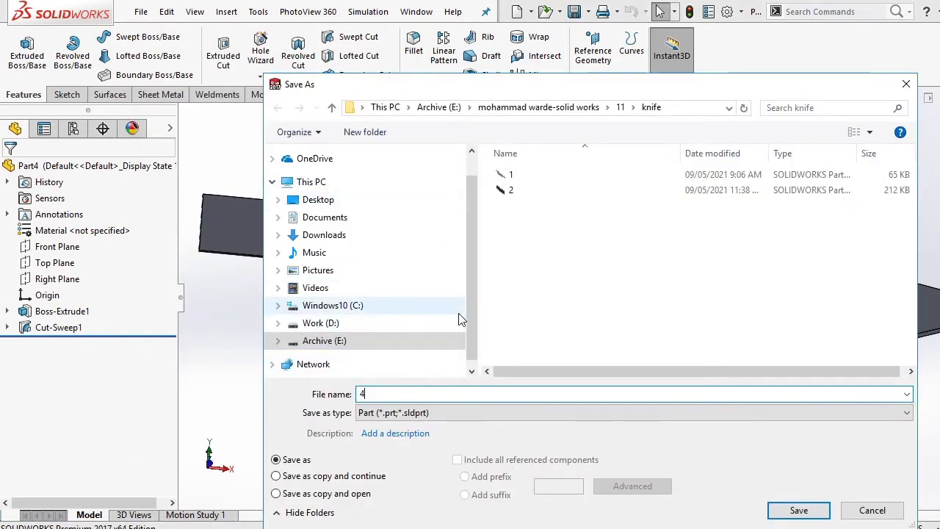
key(Return)
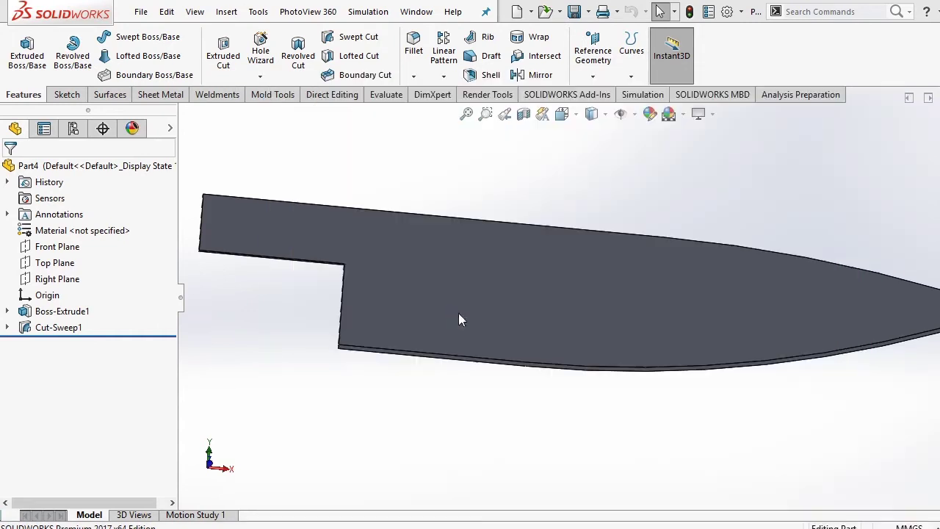
scroll(596, 261, up, 2)
scroll(609, 242, up, 2)
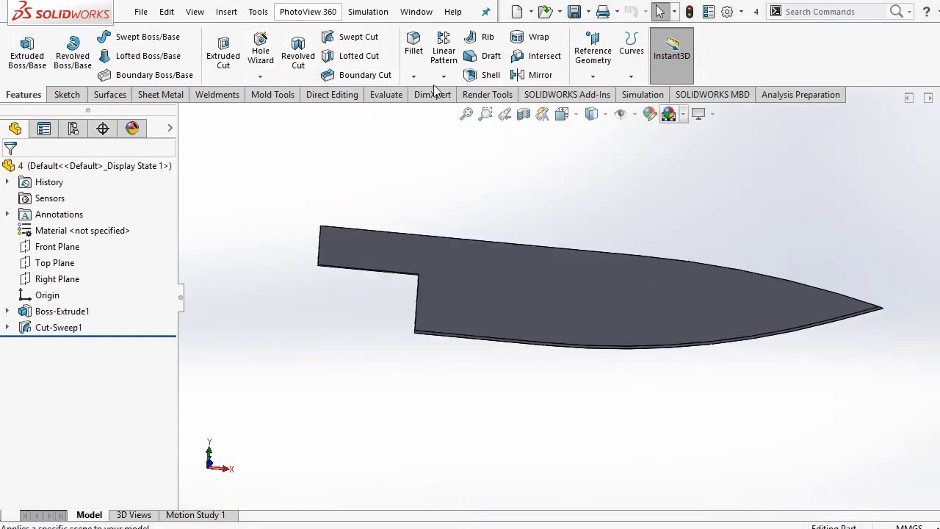
click(139, 15)
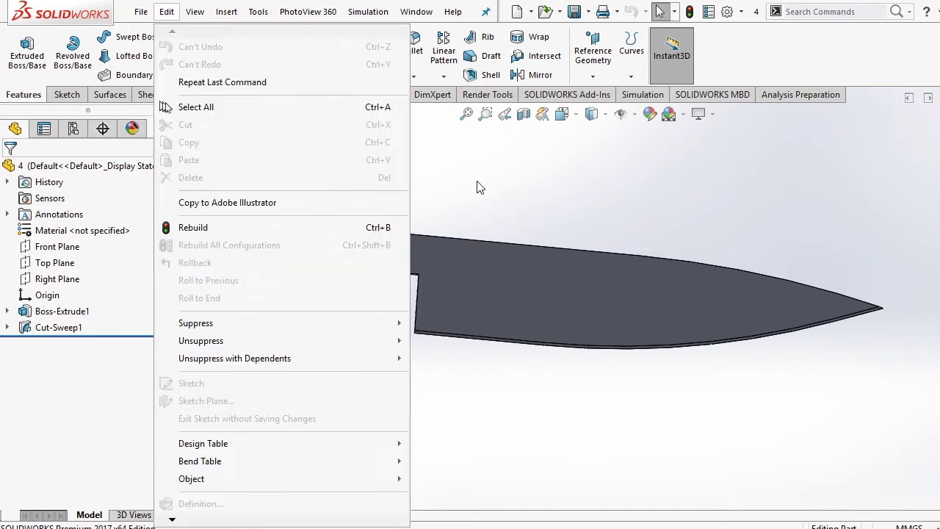
click(526, 186)
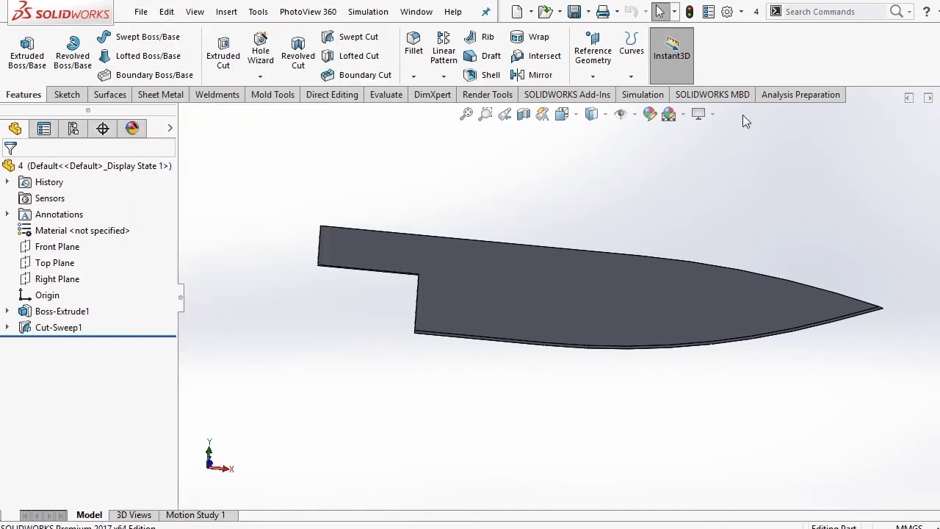
Create a new blank part document.
click(531, 11)
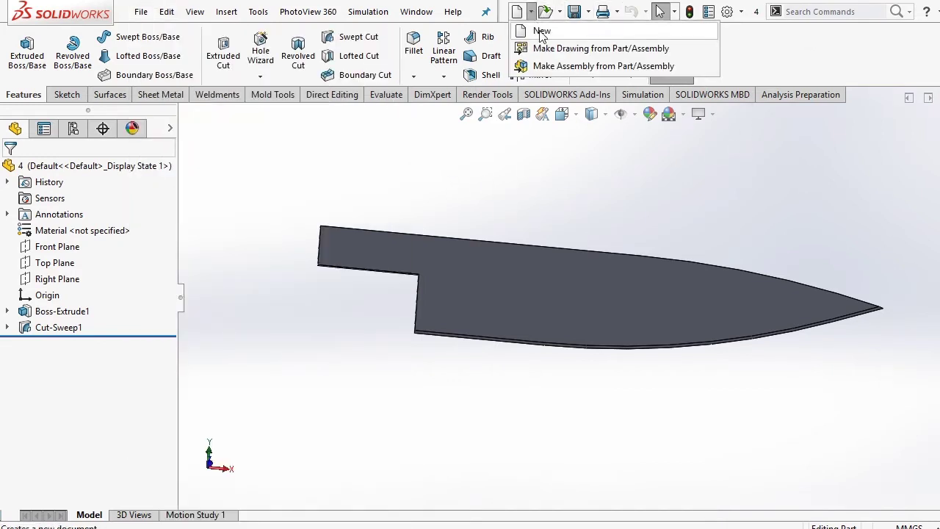
click(542, 32)
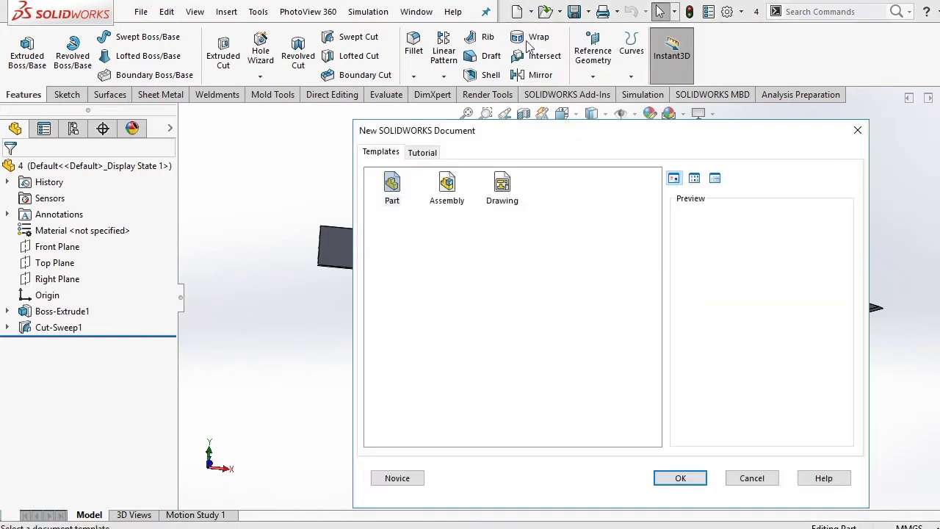
click(686, 477)
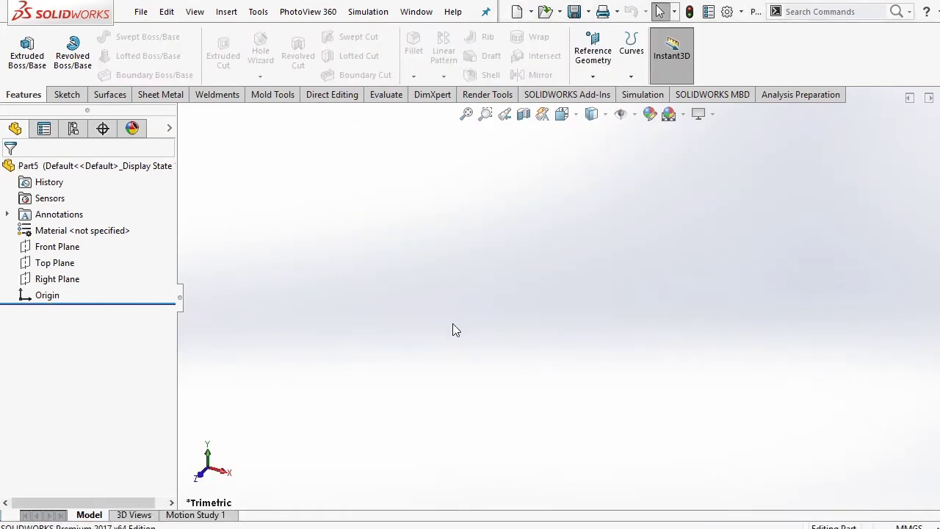
Start a sketch on the Front plane and draw a horizontal line rightward from the origin.
click(73, 95)
click(21, 45)
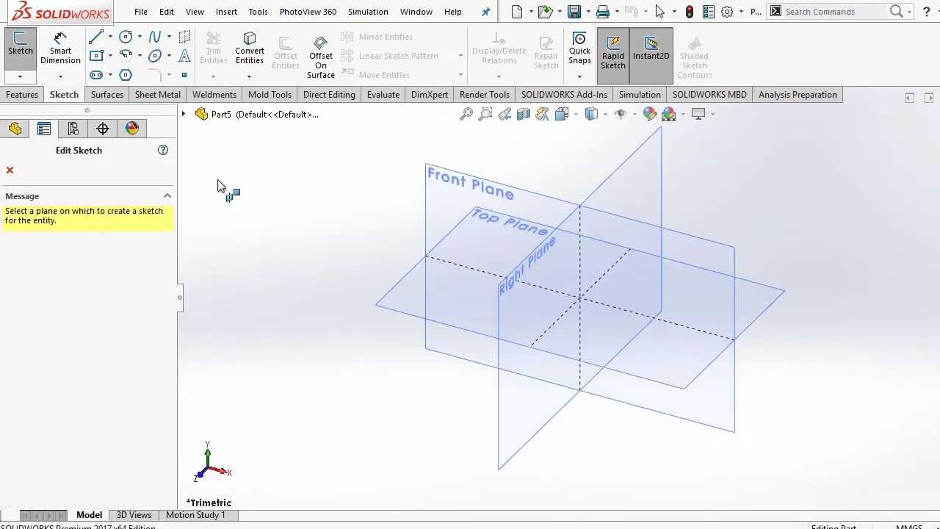
click(462, 193)
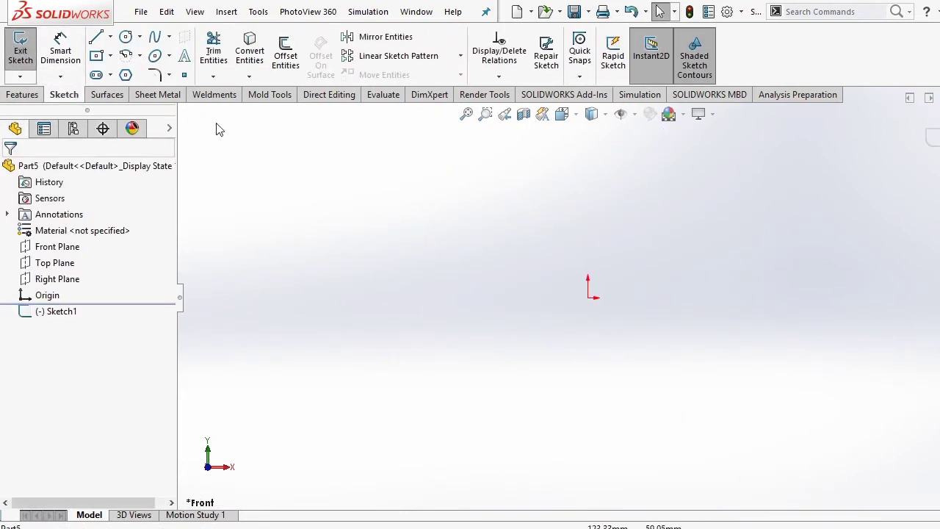
click(110, 39)
click(114, 56)
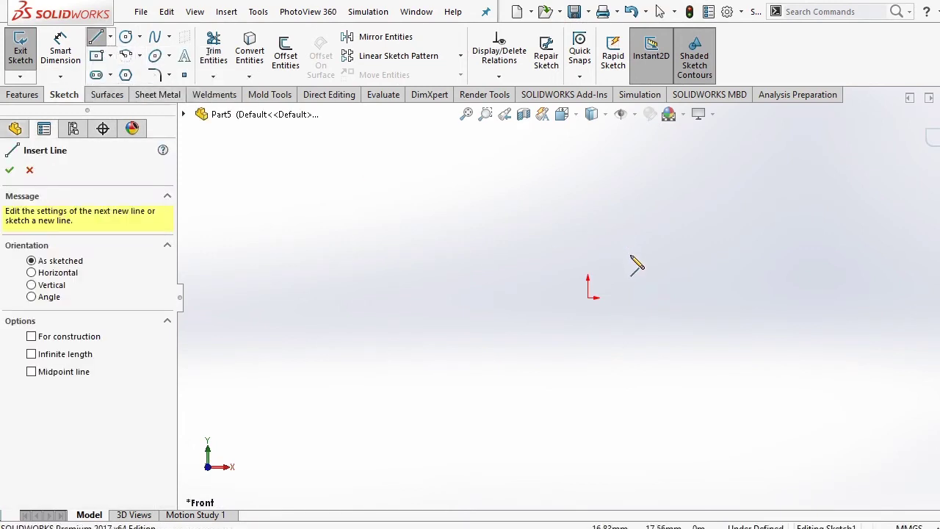
click(588, 297)
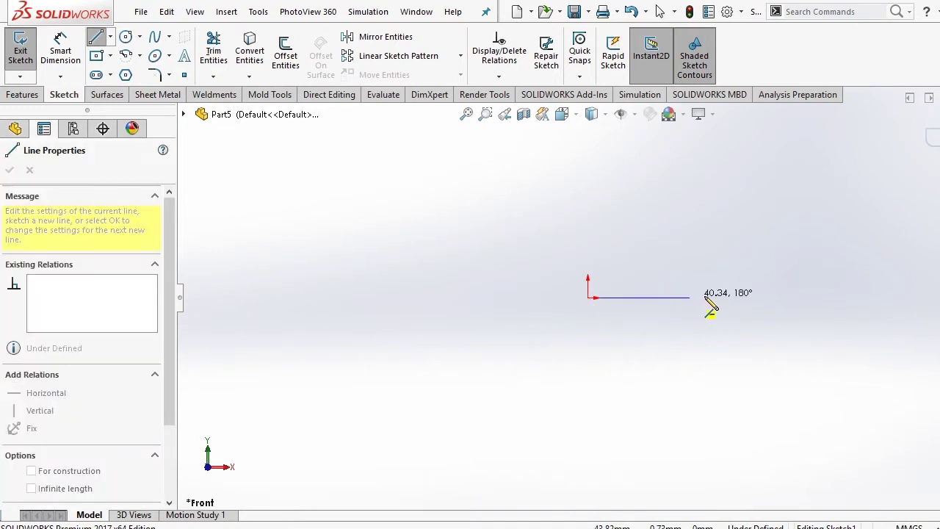
click(753, 297)
right_click(679, 242)
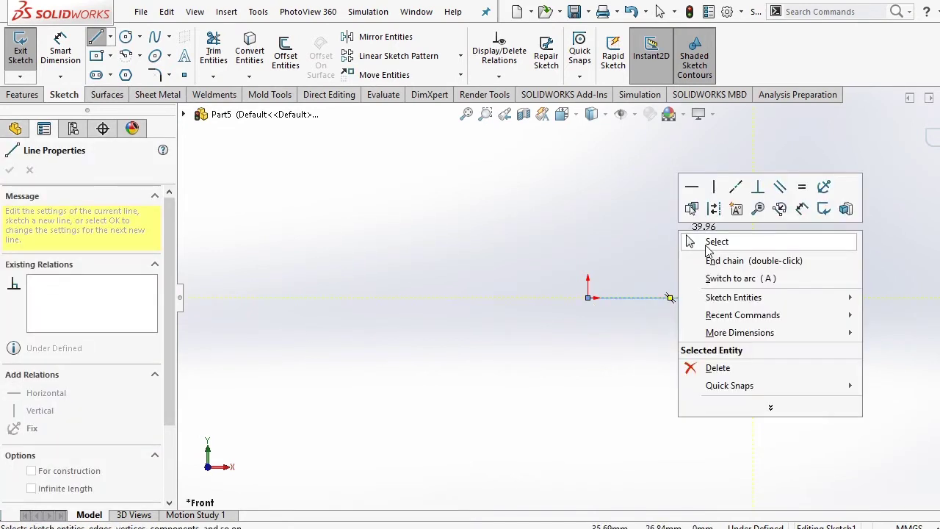
click(709, 243)
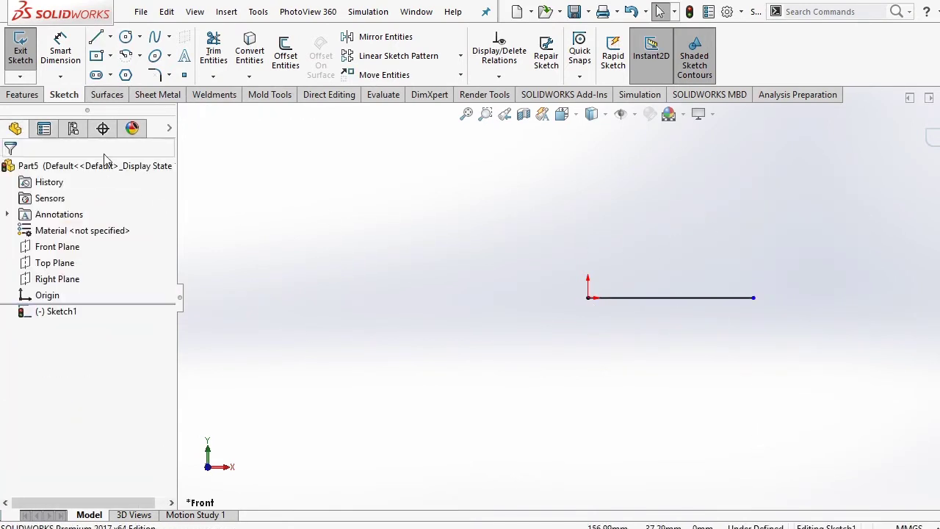
Draw a centerpoint arc centred below the origin, running from the origin down to its bottom.
click(139, 55)
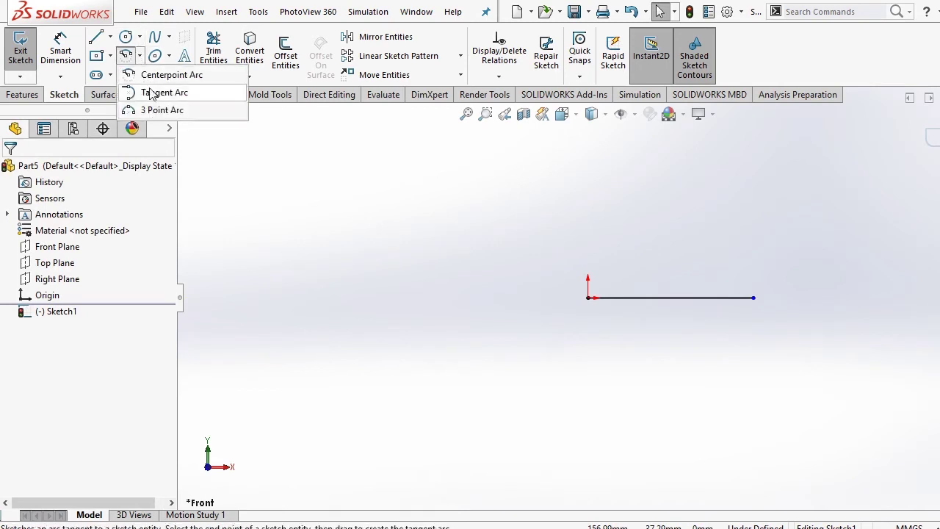
click(152, 74)
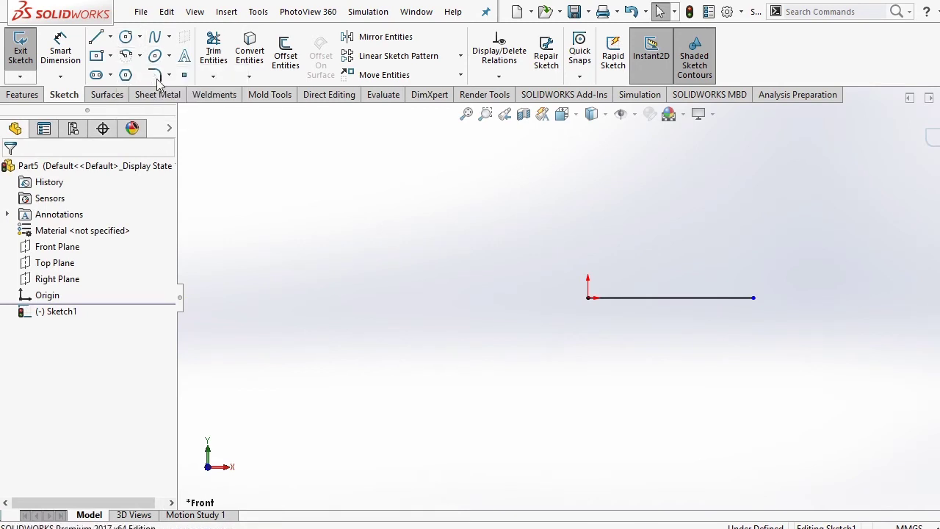
click(587, 333)
click(587, 297)
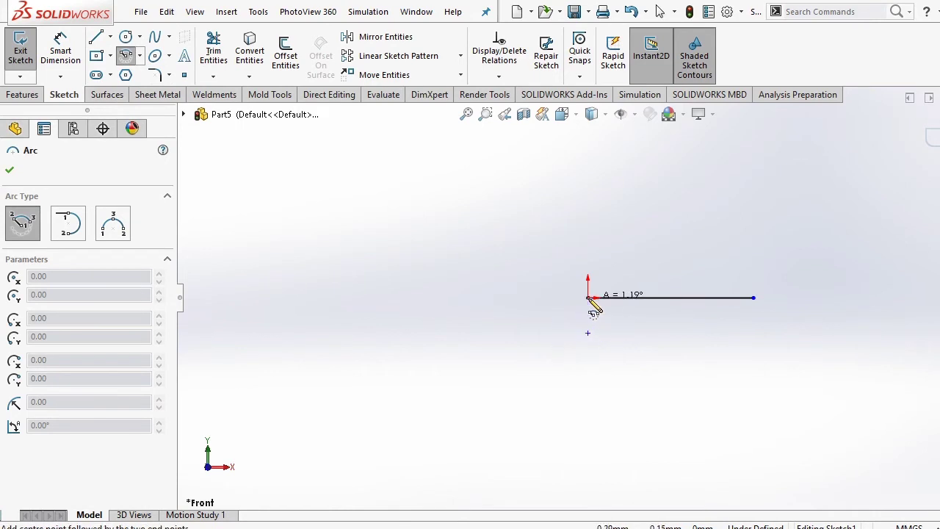
click(588, 369)
right_click(446, 250)
click(466, 256)
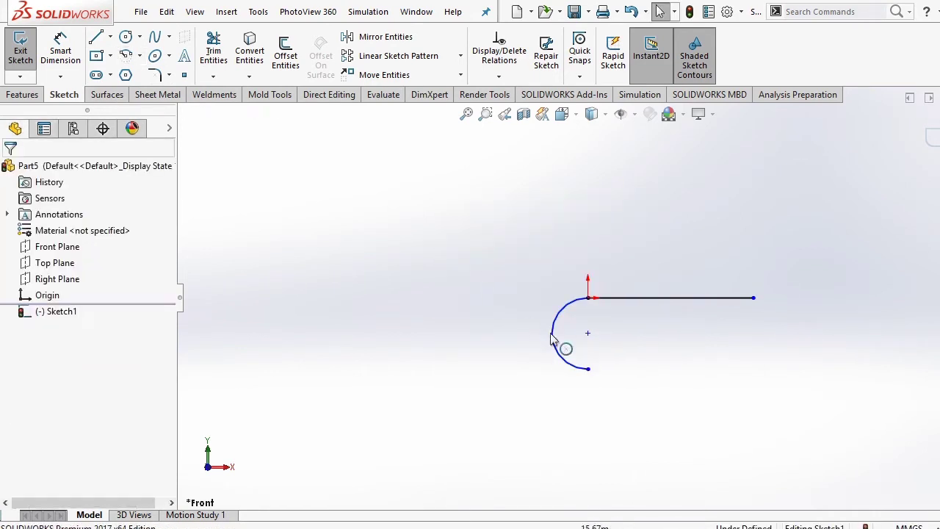
scroll(562, 351, down, 3)
Add a Vertical relation between the arc's two endpoints and its centre.
click(621, 387)
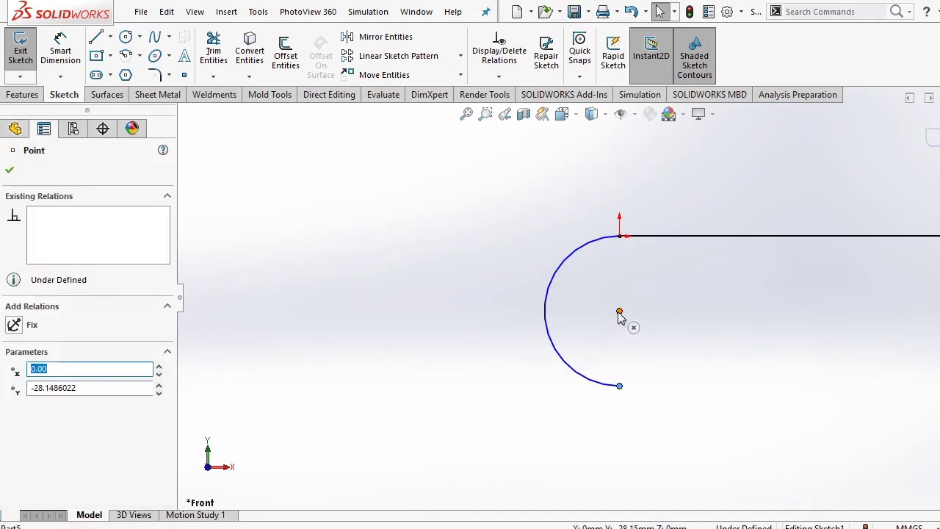
ctrl+click(619, 313)
ctrl+click(619, 236)
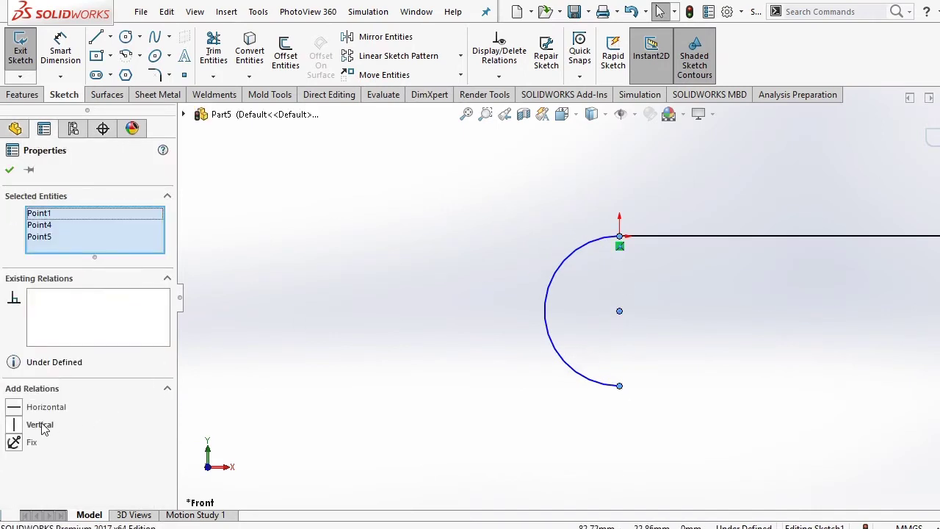
click(10, 170)
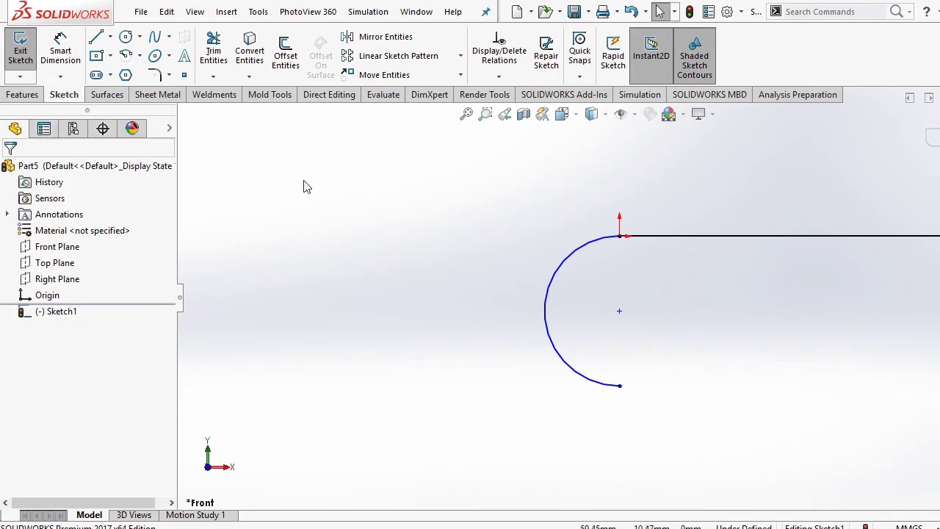
Dimension the top horizontal line to a length of 162.
click(60, 45)
scroll(487, 174, down, 2)
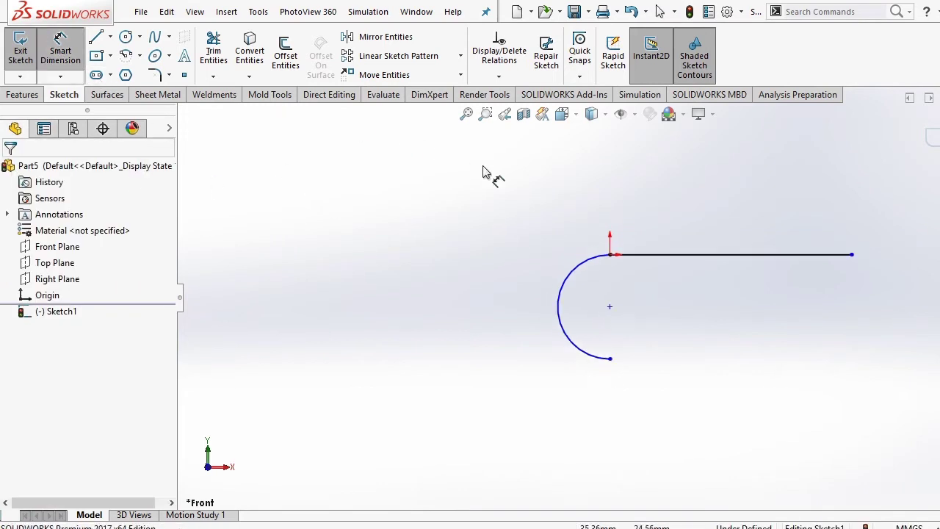
click(750, 257)
click(749, 209)
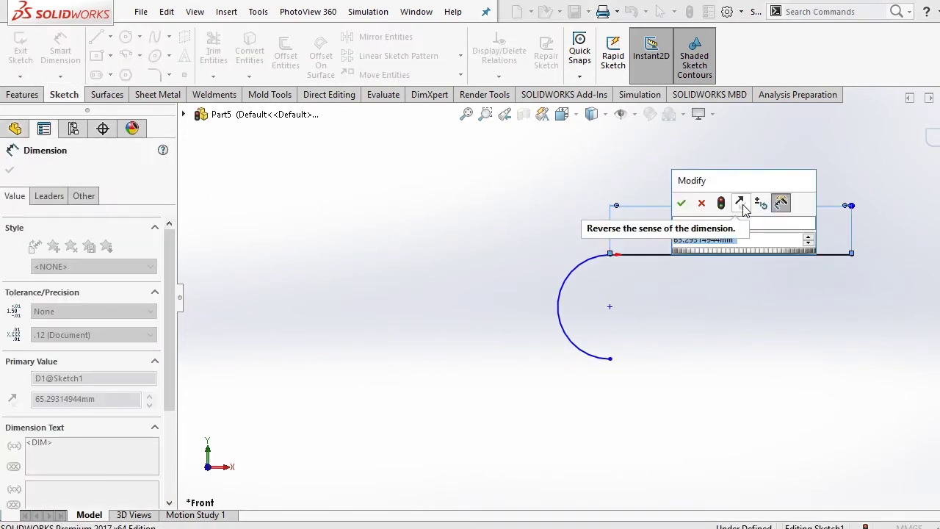
text(16)
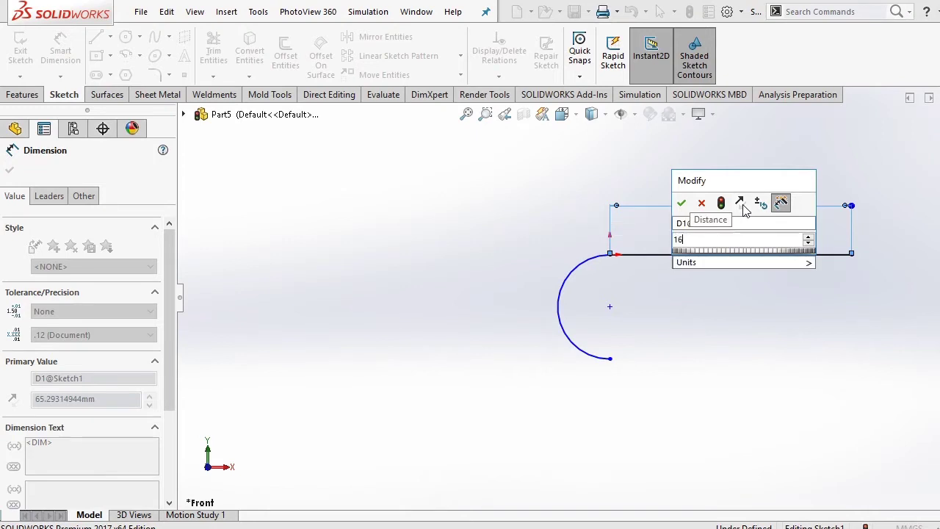
text(2)
key(Return)
click(464, 221)
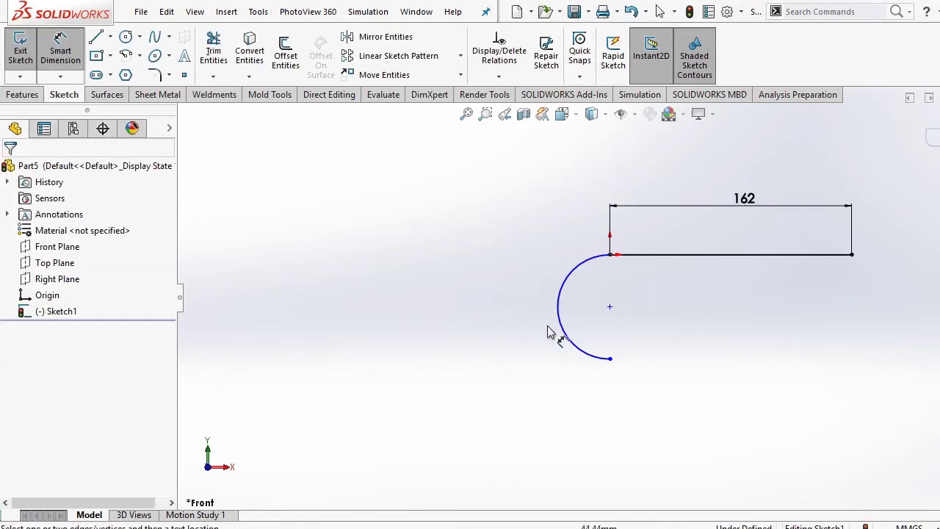
Dimension the arc's radius to 19.20 mm.
click(580, 351)
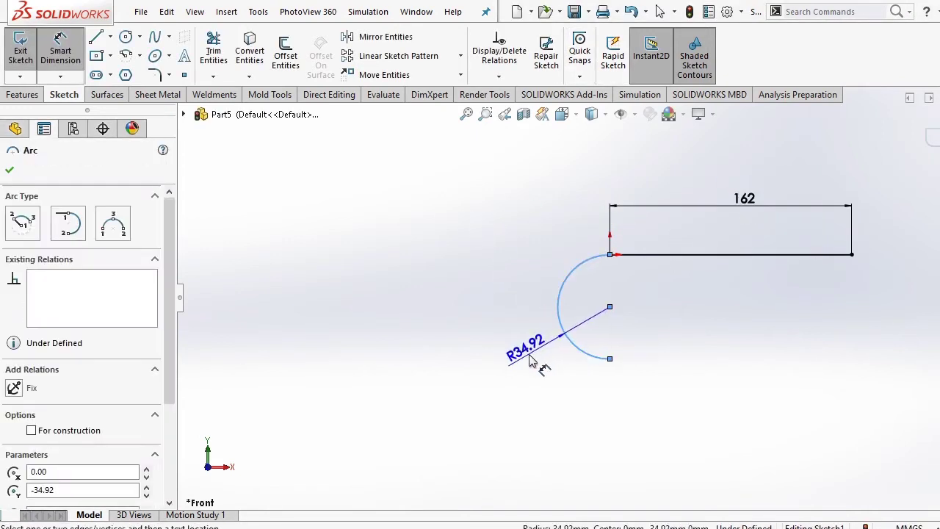
click(530, 358)
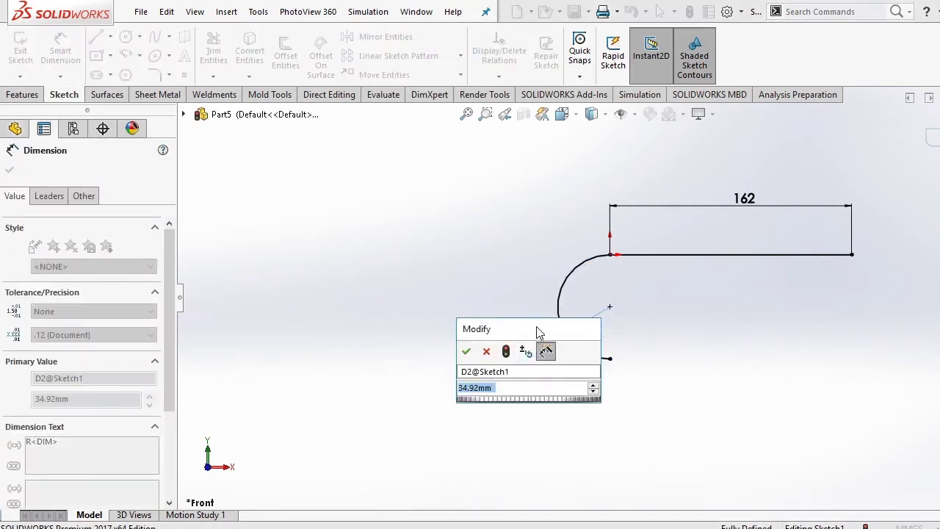
text(19.2)
key(Return)
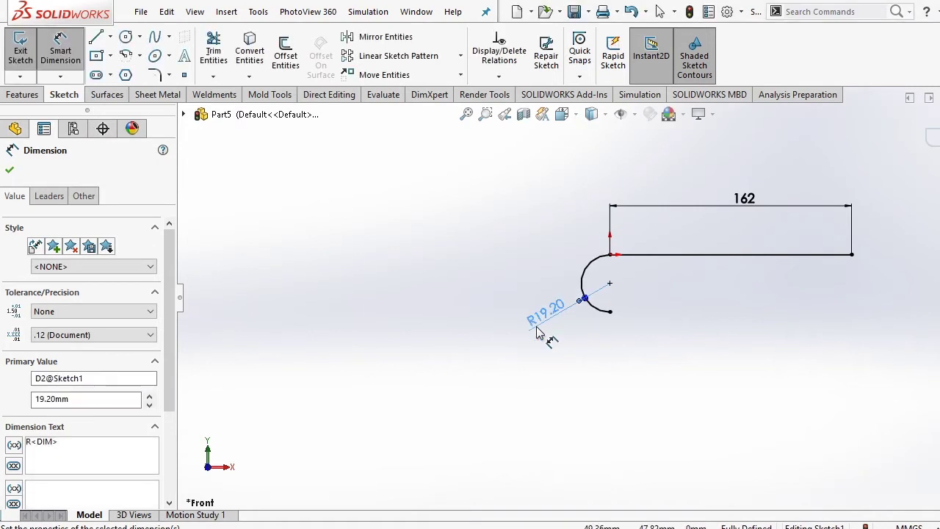
click(477, 304)
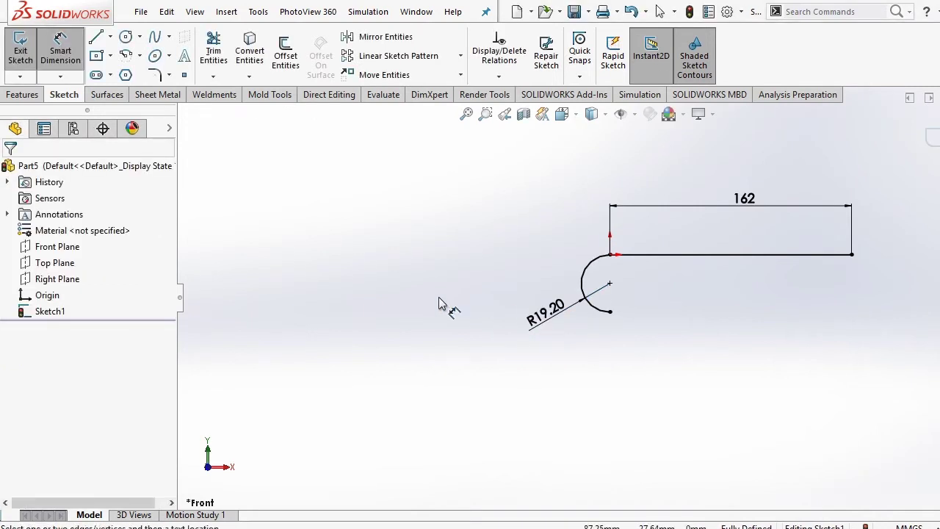
Draw a short angled line from the arc's lower endpoint, about 21.8 mm long.
click(110, 37)
click(95, 37)
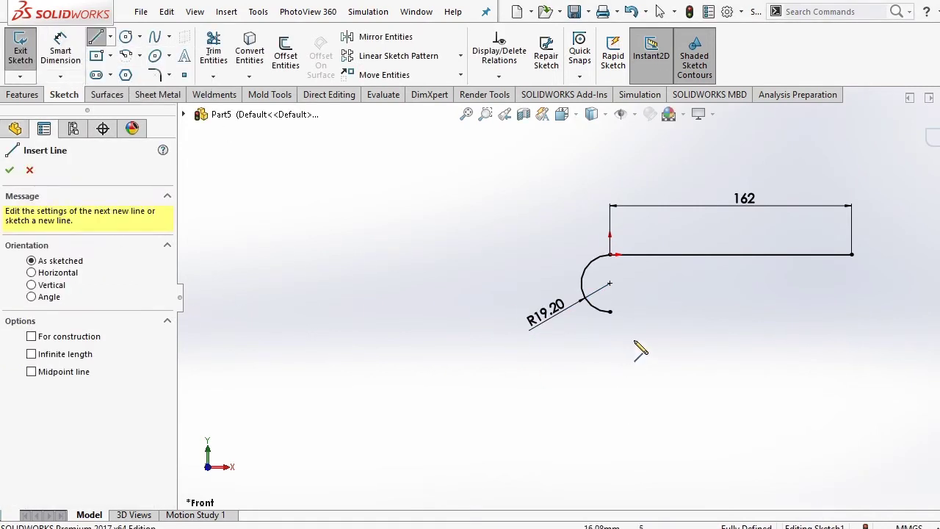
click(611, 312)
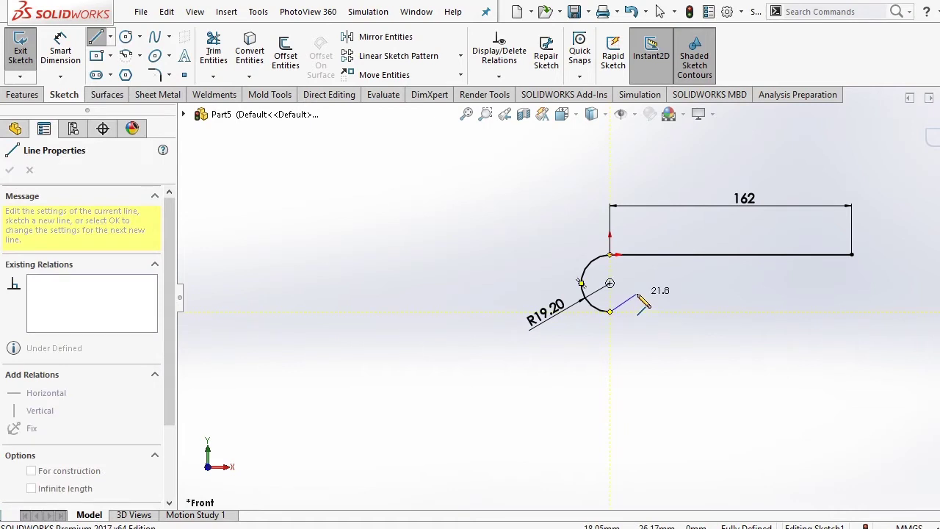
click(637, 294)
right_click(705, 289)
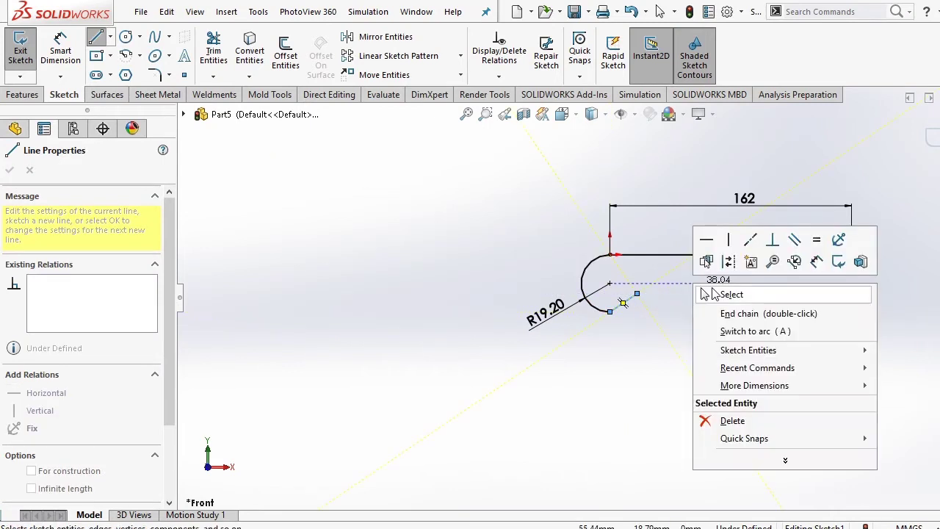
click(716, 294)
Draw a vertical line down from the top edge's right end, followed by a slanted line.
click(110, 37)
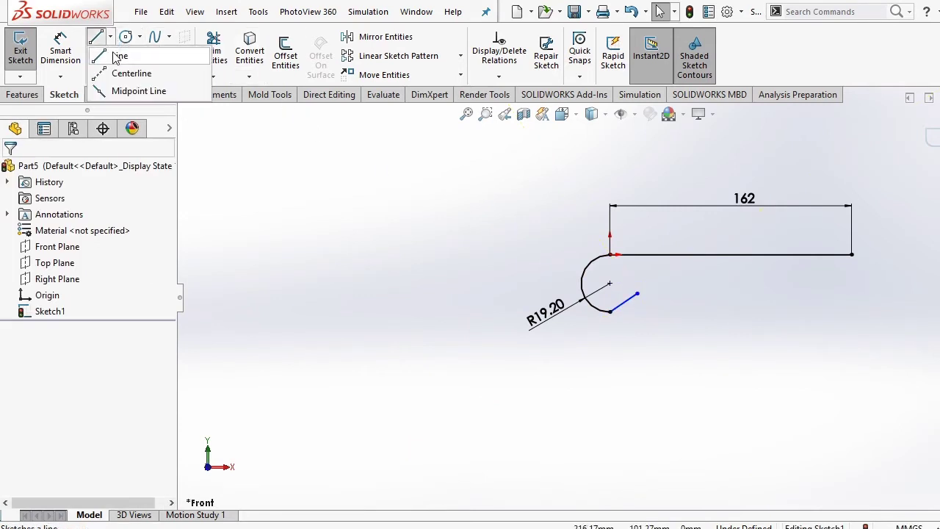
click(121, 55)
click(852, 255)
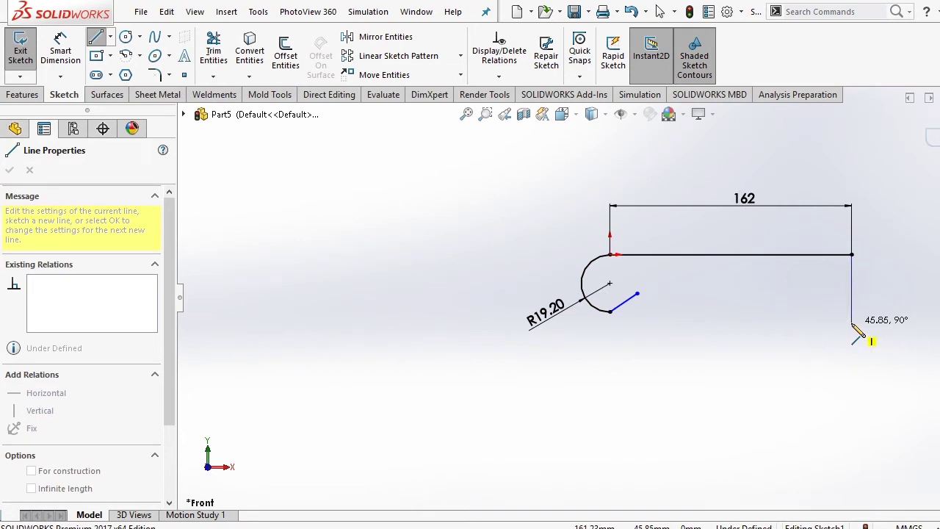
click(852, 323)
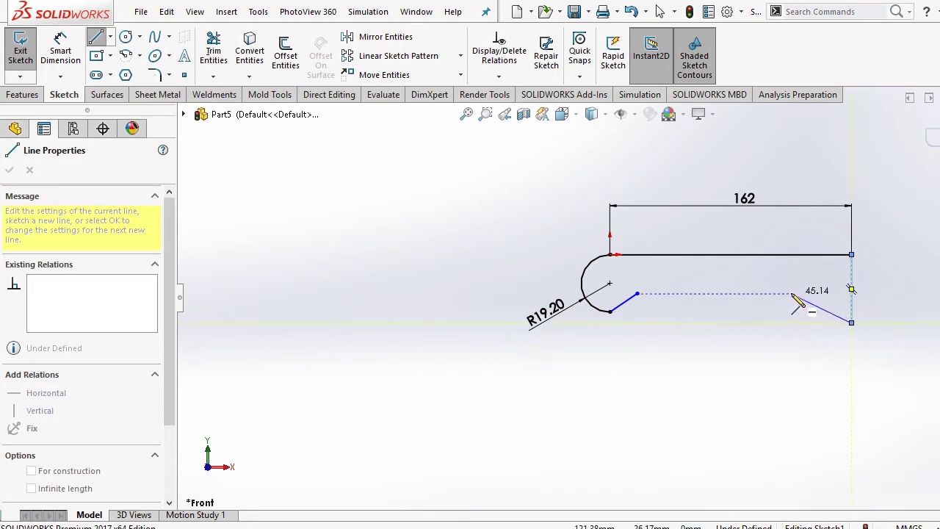
click(793, 294)
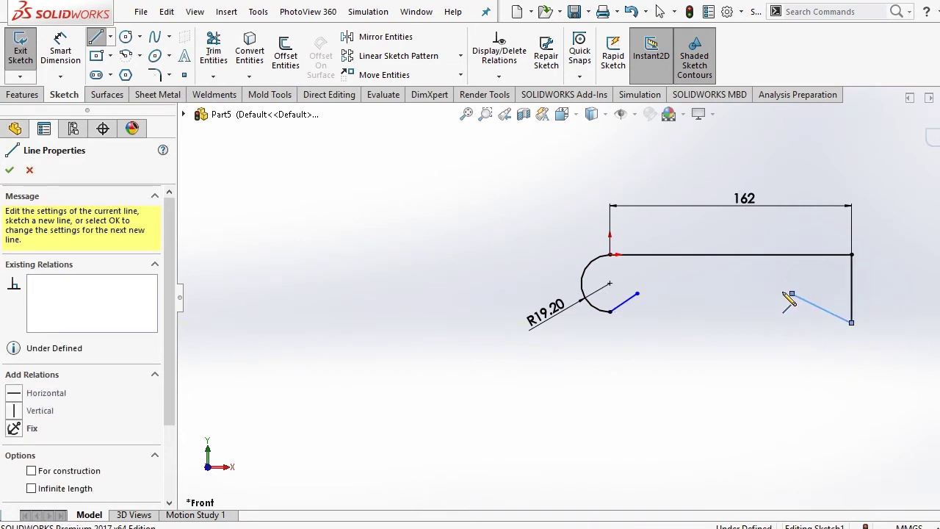
right_click(760, 272)
click(770, 279)
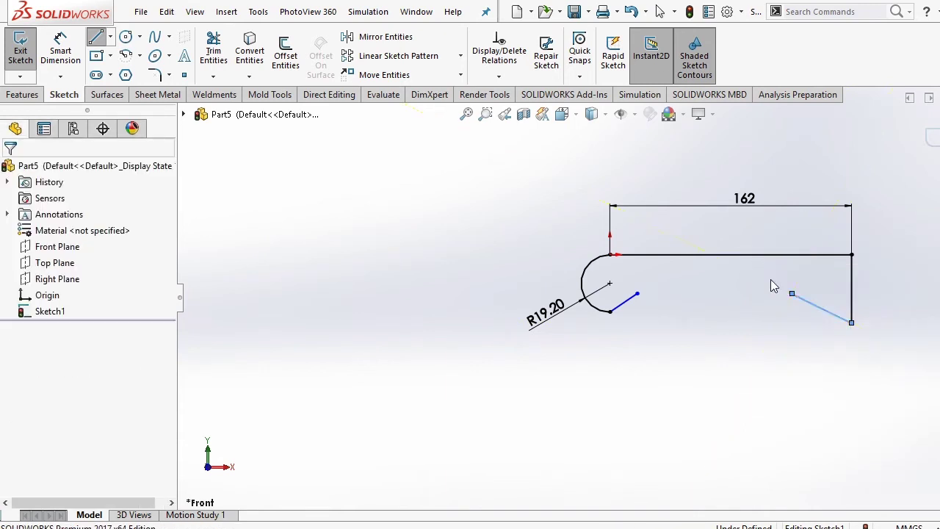
click(140, 56)
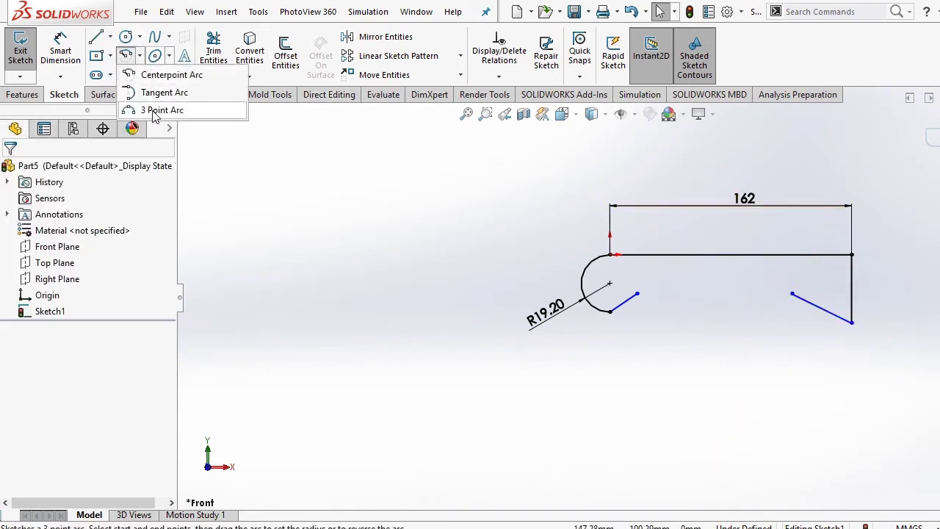
click(159, 75)
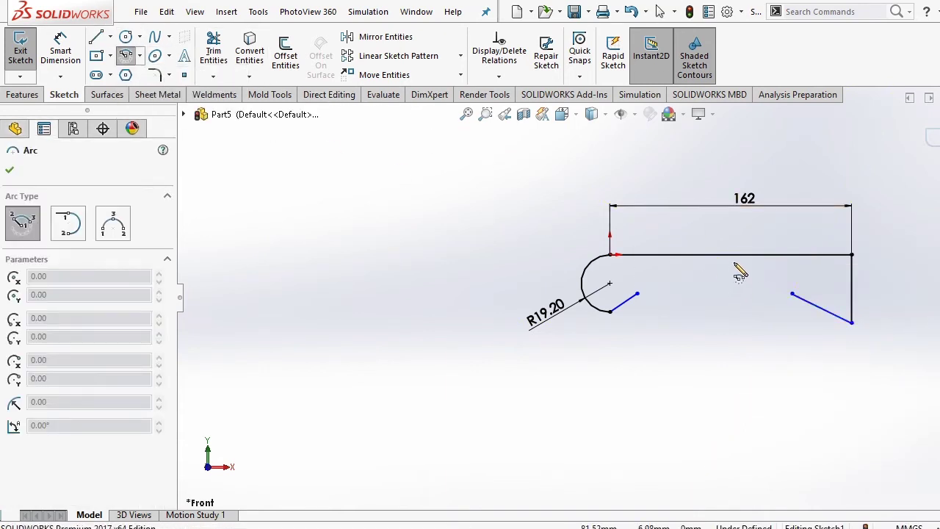
Draw a centerpoint arc joining the free ends of the two angled lines.
click(722, 149)
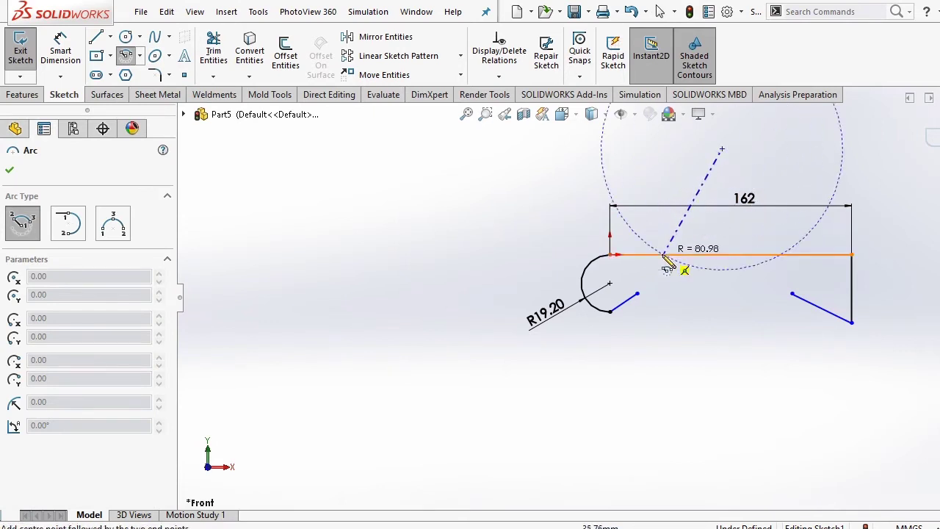
click(637, 294)
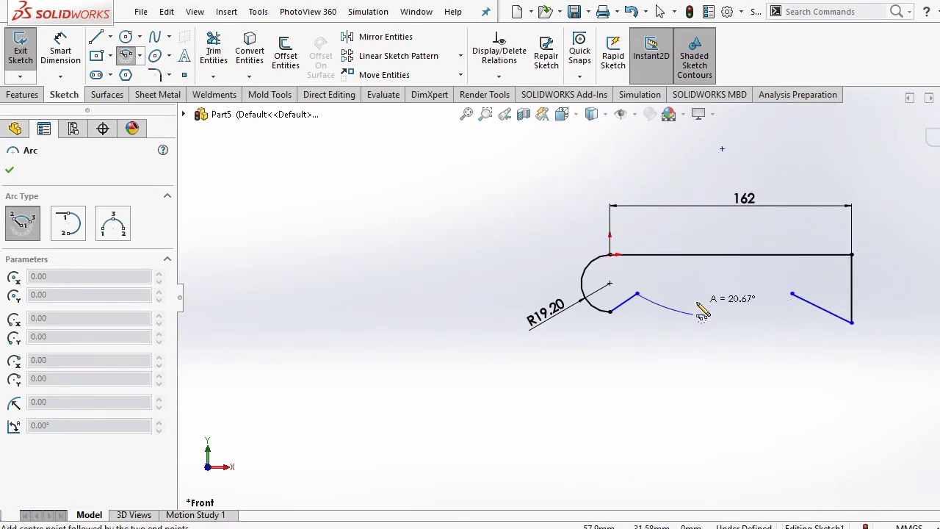
click(792, 295)
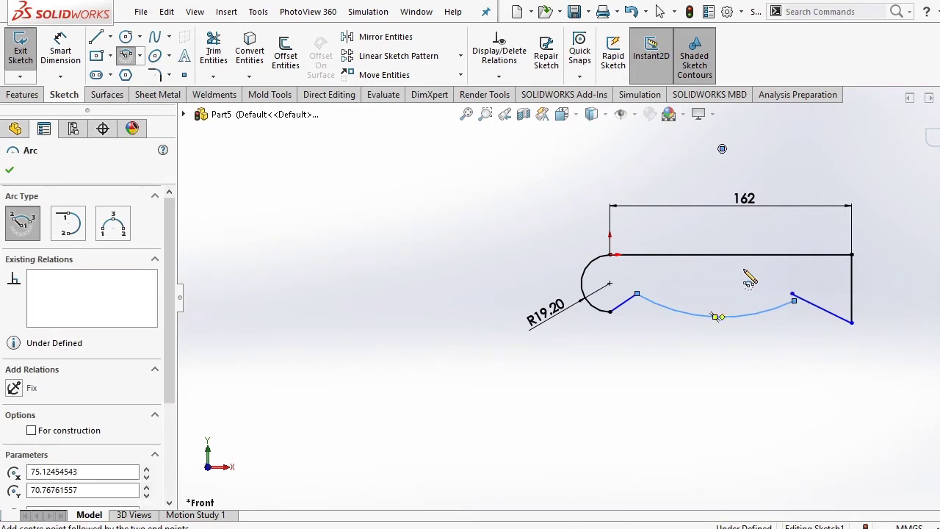
key(Escape)
mouse_move(792, 295)
mouse_down()
mouse_move(797, 308)
mouse_move(796, 296)
mouse_up()
Add a Horizontal relation between the arc's two endpoints and adjust the left vertex.
click(795, 304)
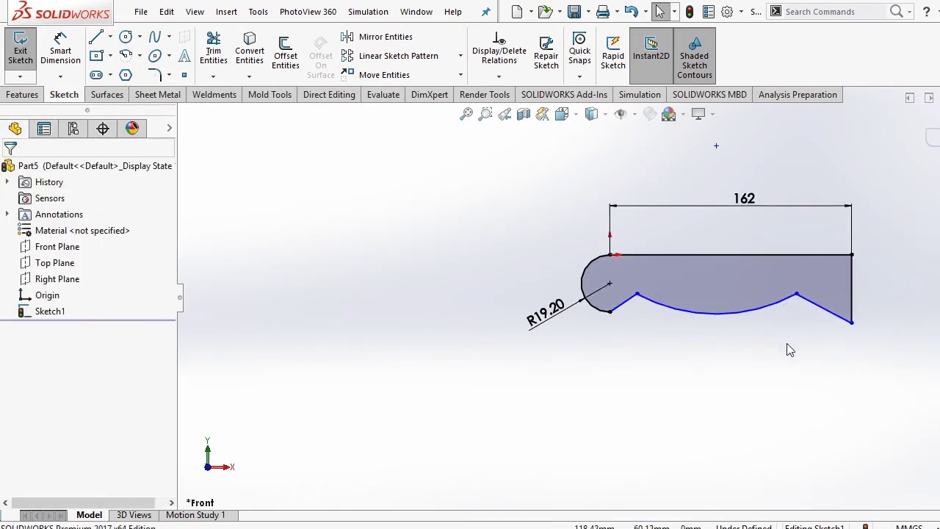
scroll(790, 323, down, 3)
click(777, 283)
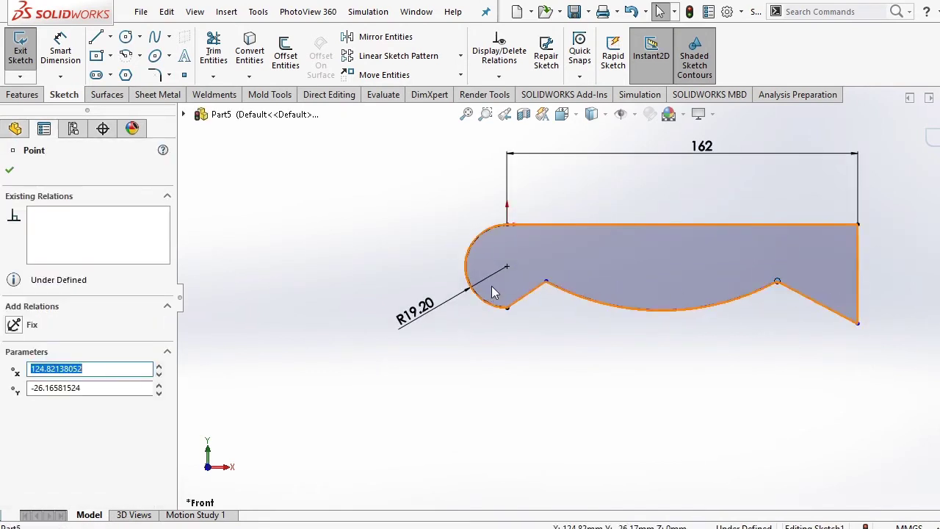
click(548, 281)
ctrl+click(548, 281)
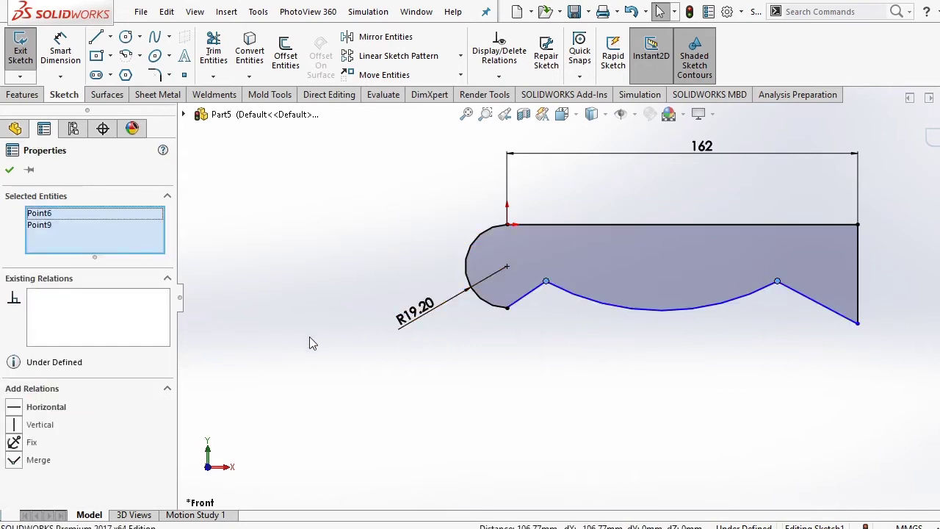
click(43, 407)
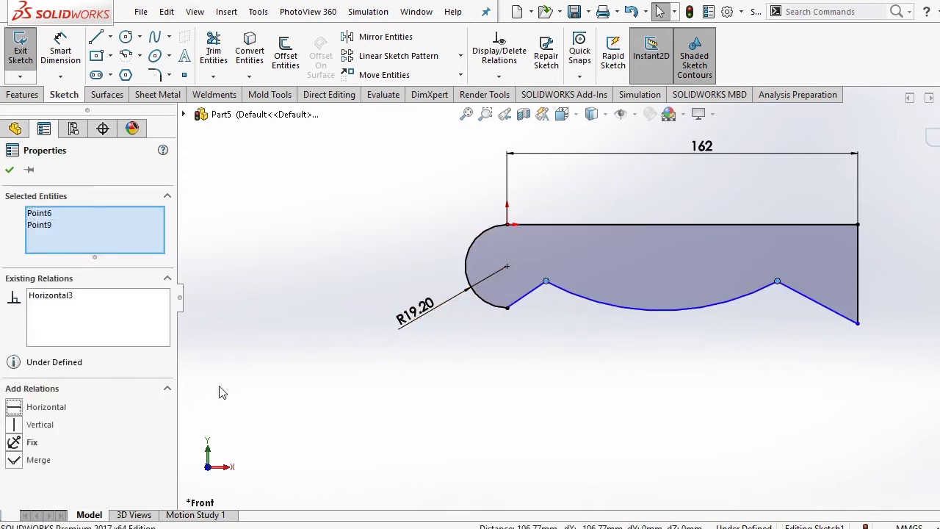
click(9, 170)
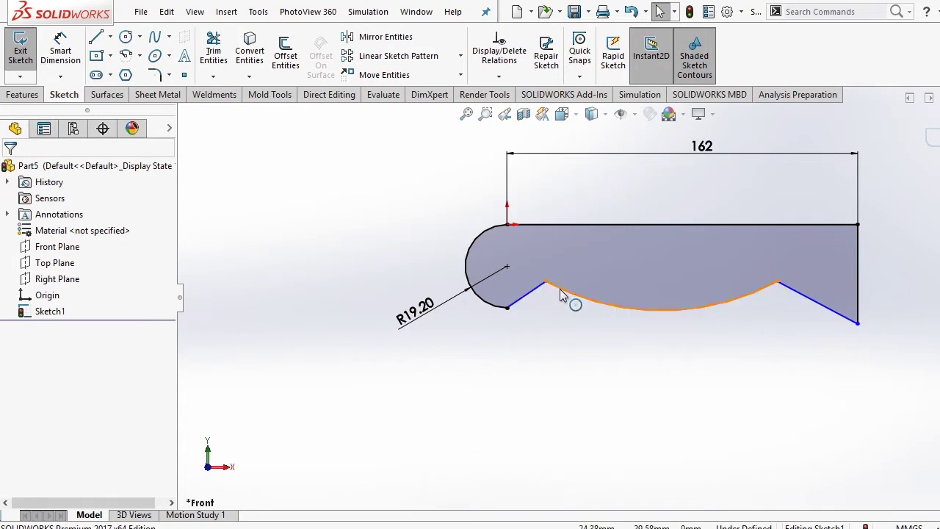
drag(547, 288, 547, 281)
click(608, 409)
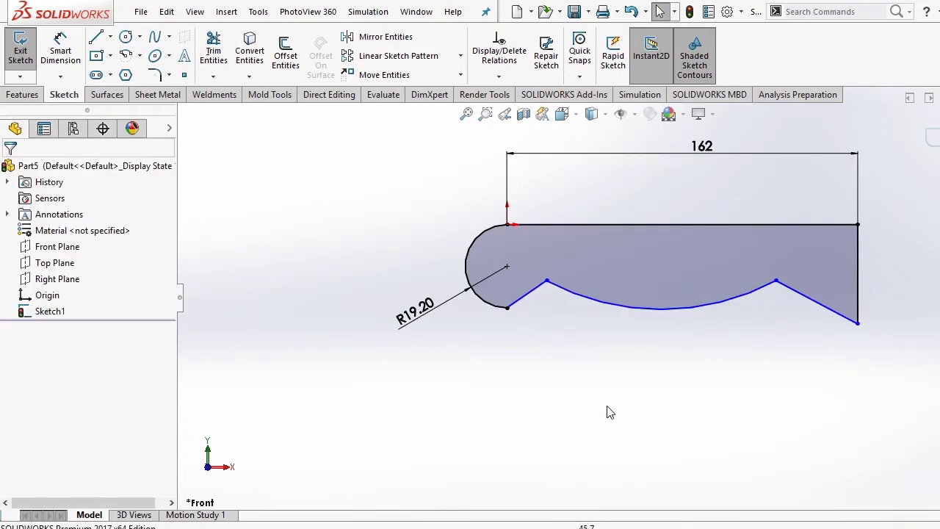
Dimension the lower arc to a 240 mm radius and reposition its right endpoint.
click(81, 64)
click(649, 309)
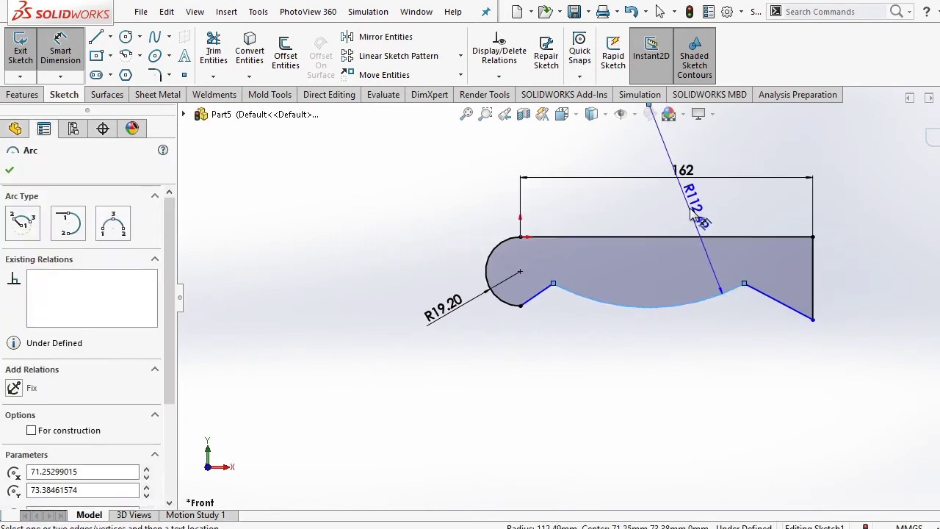
click(608, 185)
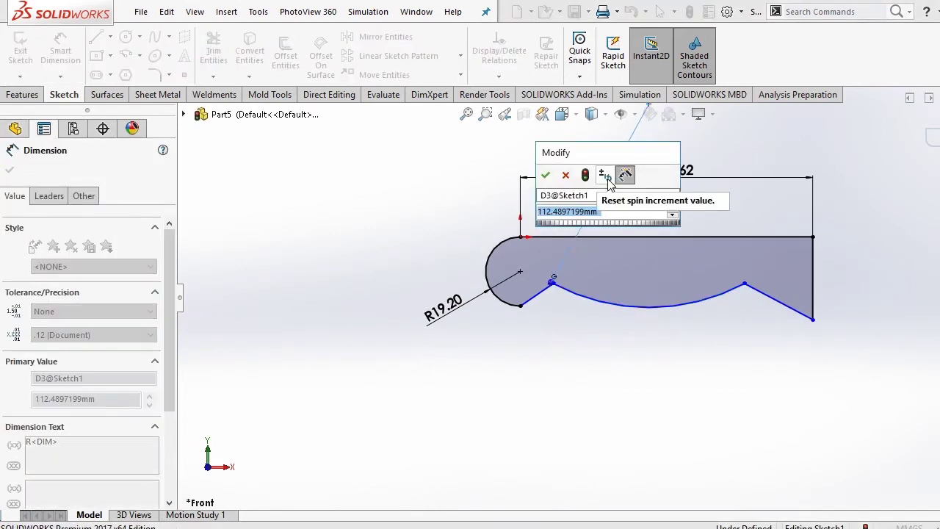
text(240)
key(Return)
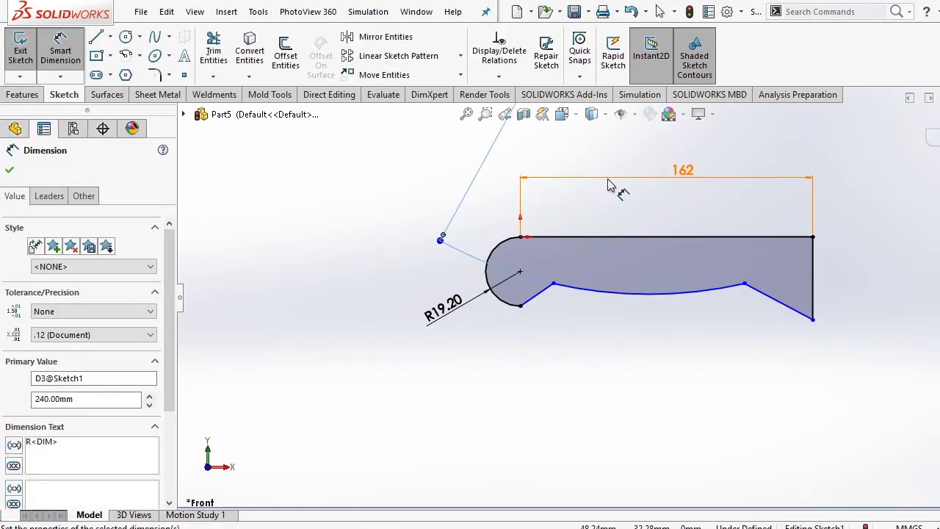
right_click(286, 176)
click(321, 215)
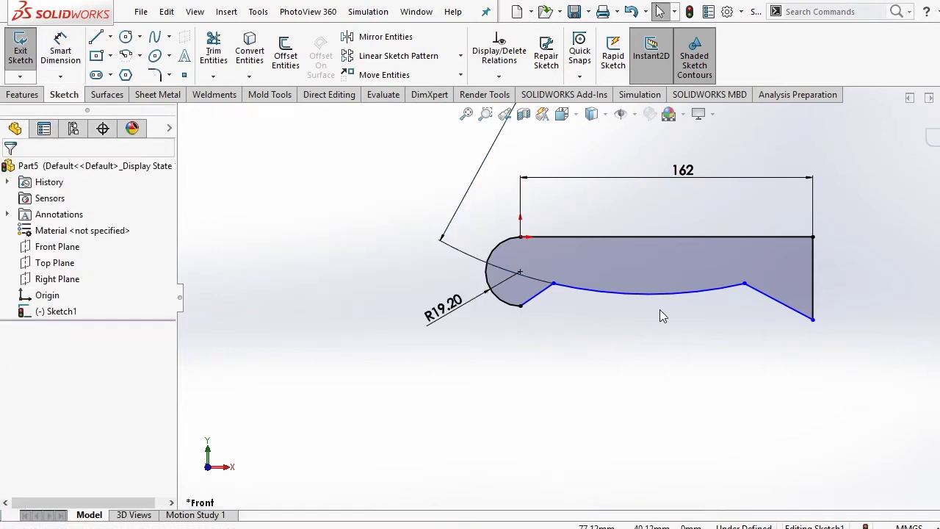
scroll(660, 310, down, 3)
drag(793, 264, 824, 278)
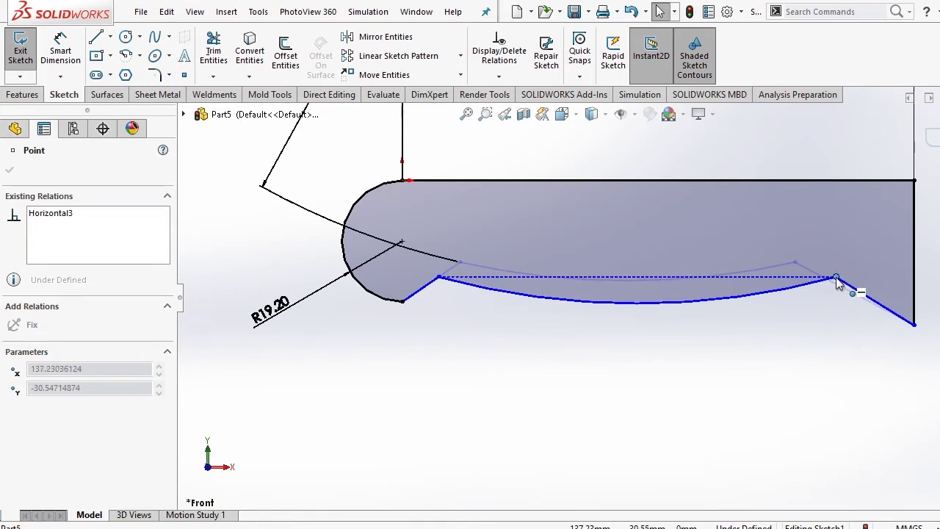
drag(826, 285, 837, 276)
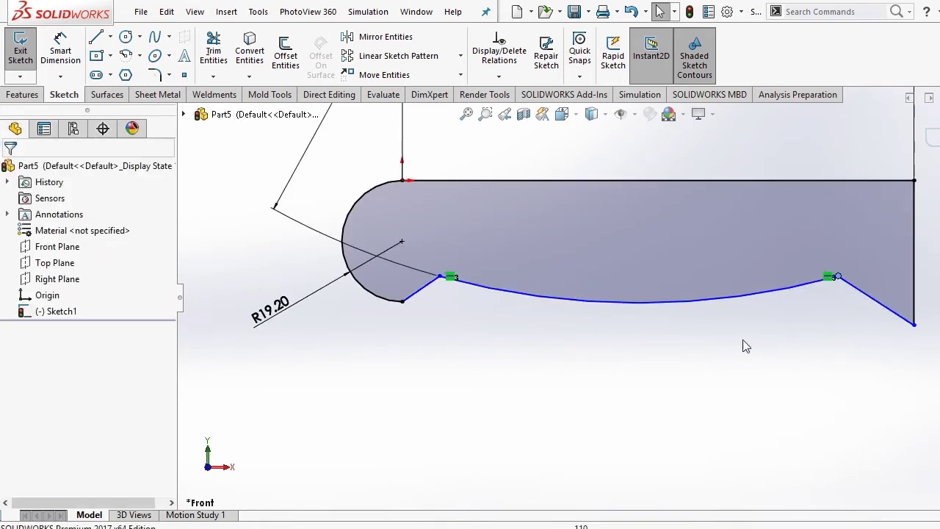
Dimension the arc's right endpoint 32.40 mm below the top edge.
click(61, 50)
click(838, 277)
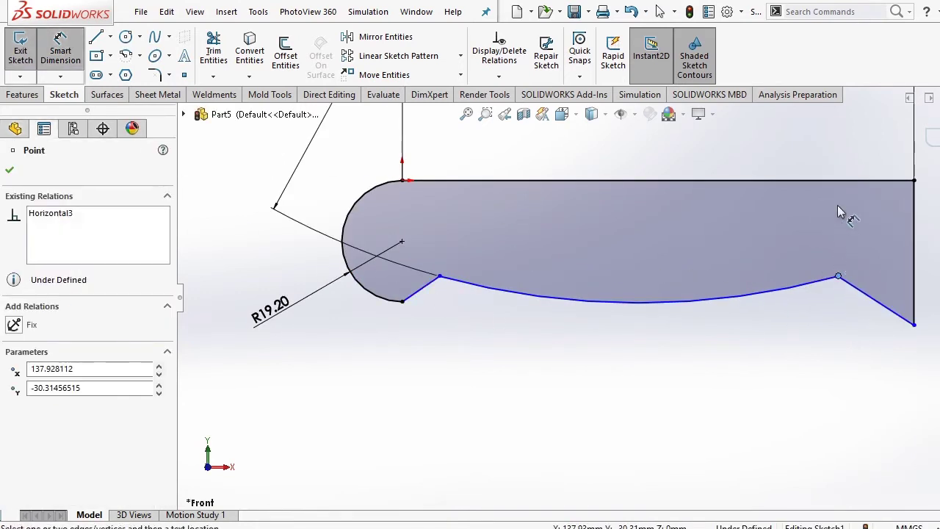
click(835, 181)
click(860, 253)
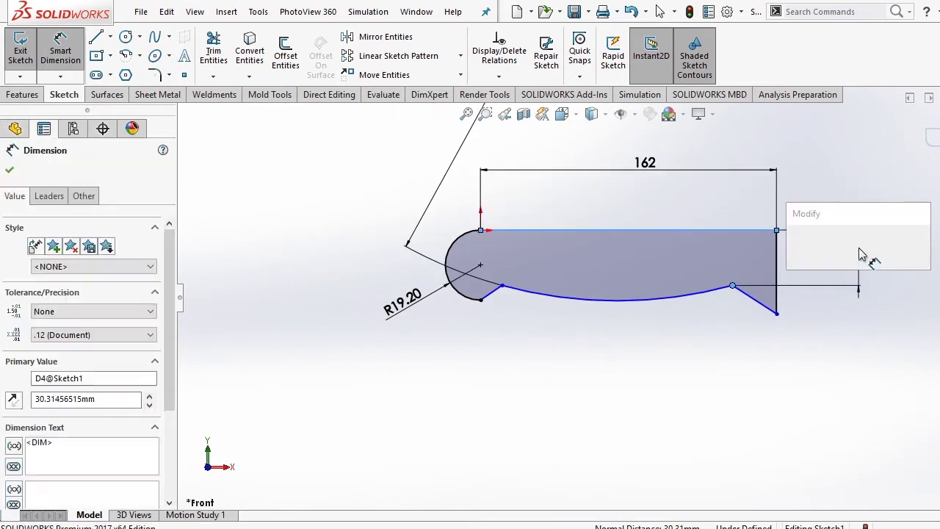
text(32)
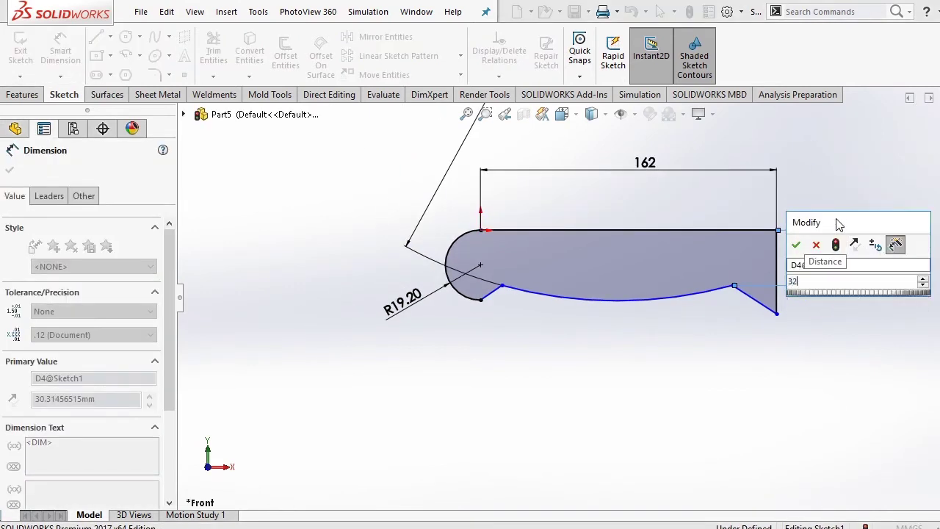
text(.4)
key(Return)
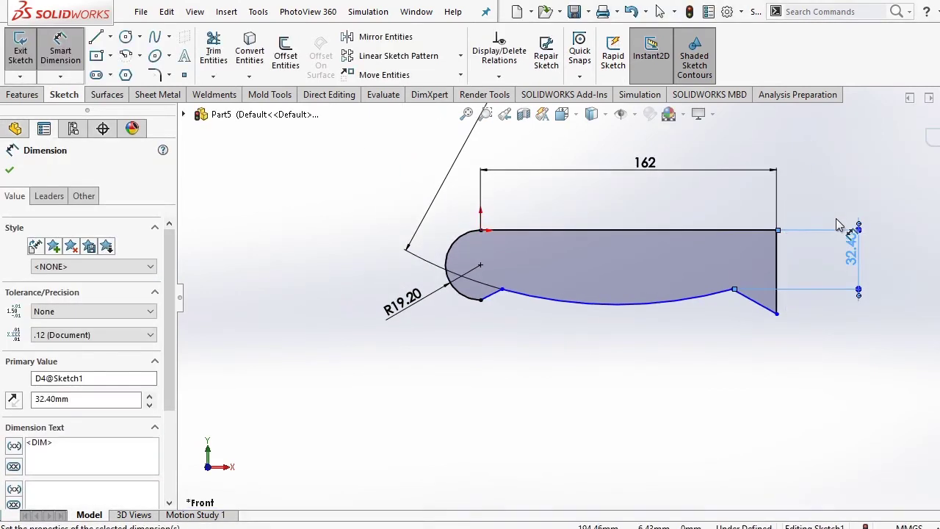
right_click(822, 170)
click(881, 212)
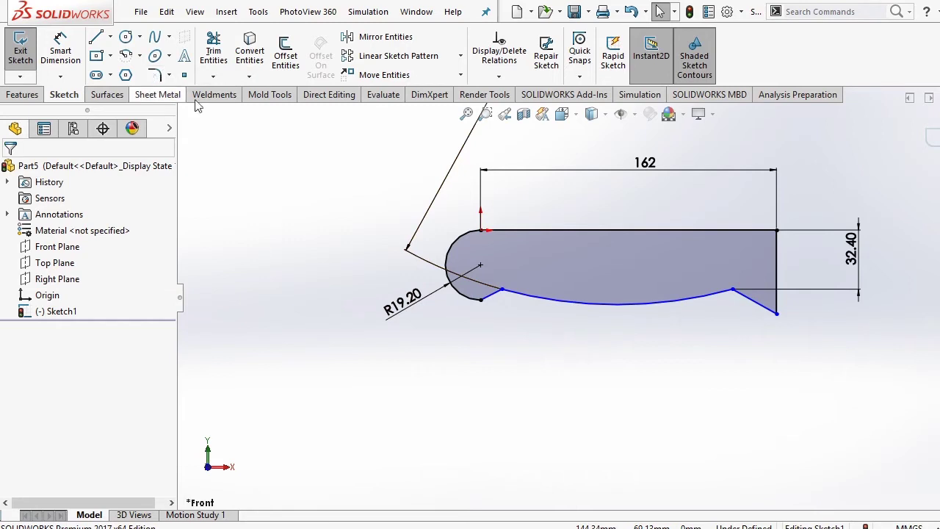
Apply 6 mm sketch fillets to the four lower-edge corners where the arc meets the lines.
click(156, 74)
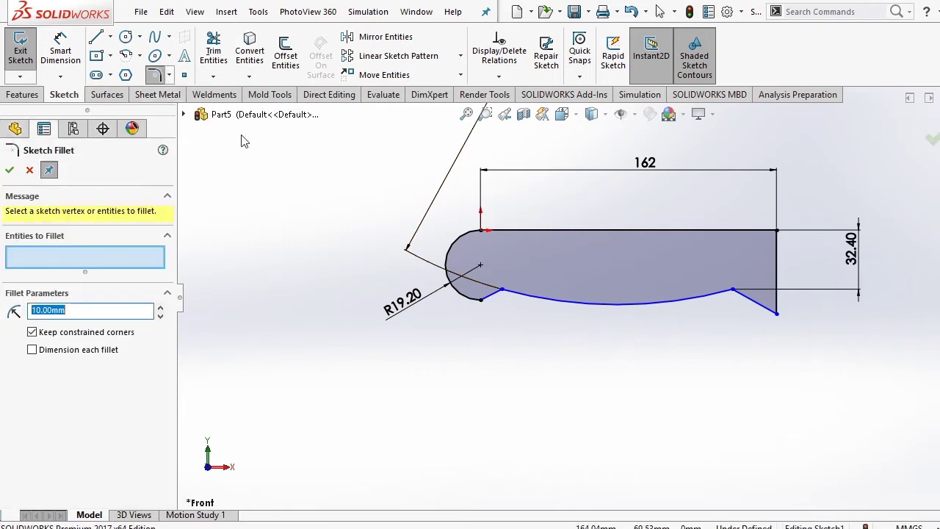
click(502, 291)
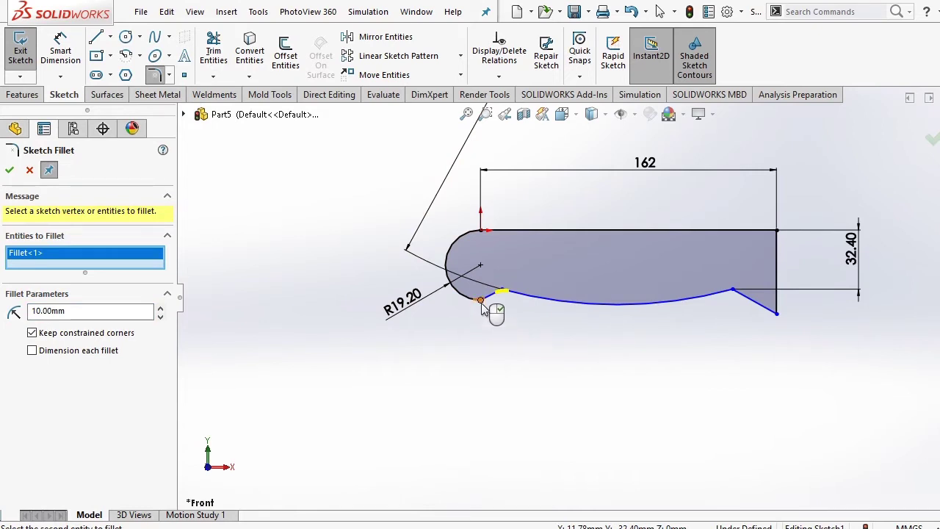
click(480, 298)
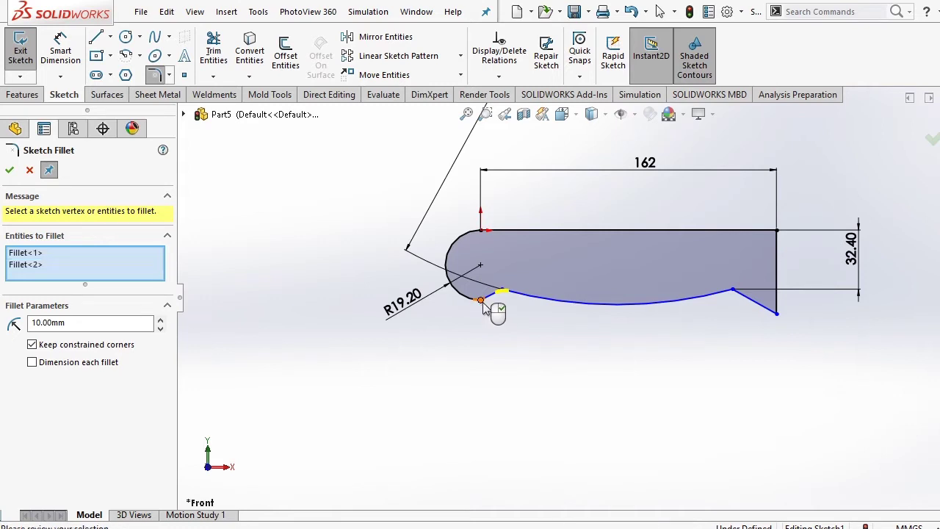
click(733, 292)
click(776, 314)
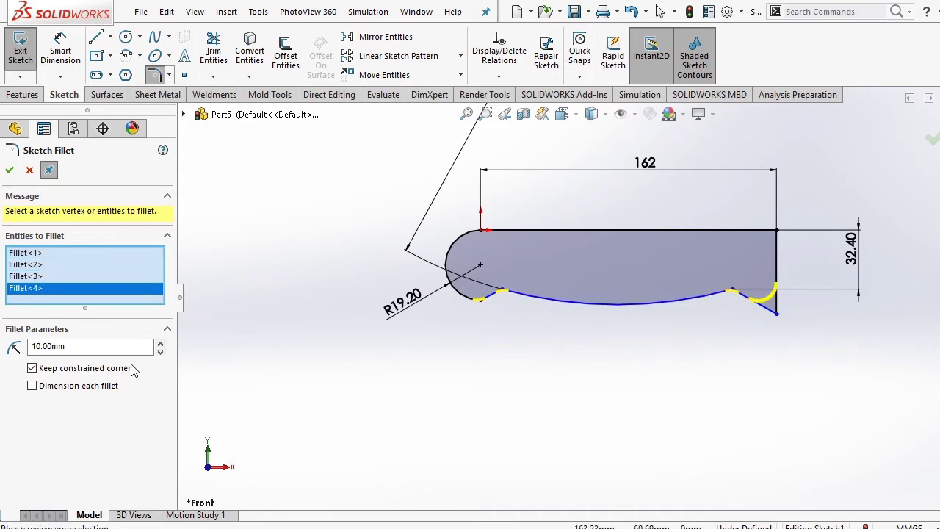
double_click(84, 346)
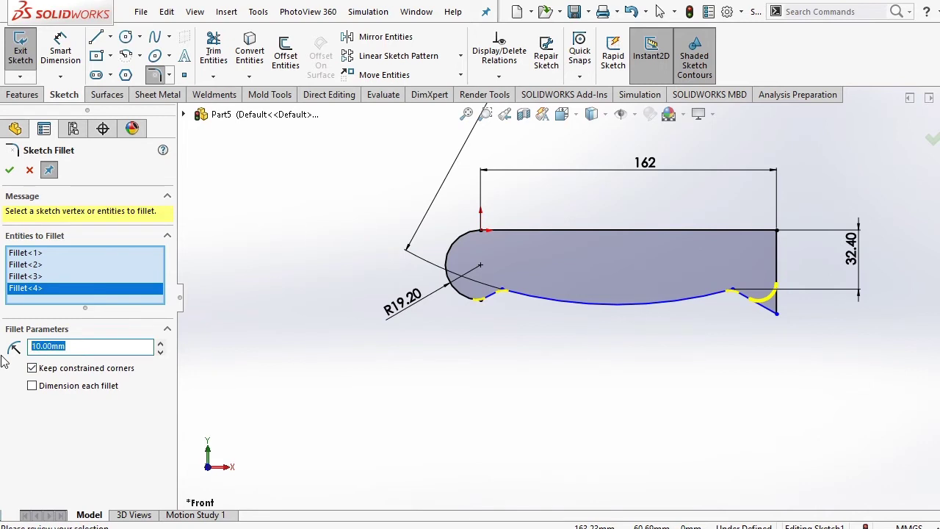
text(6)
key(Return)
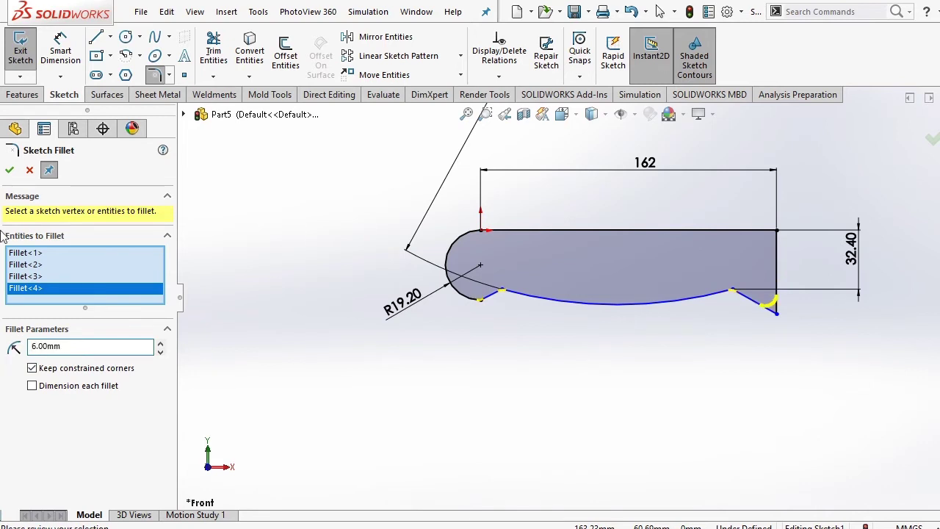
click(11, 170)
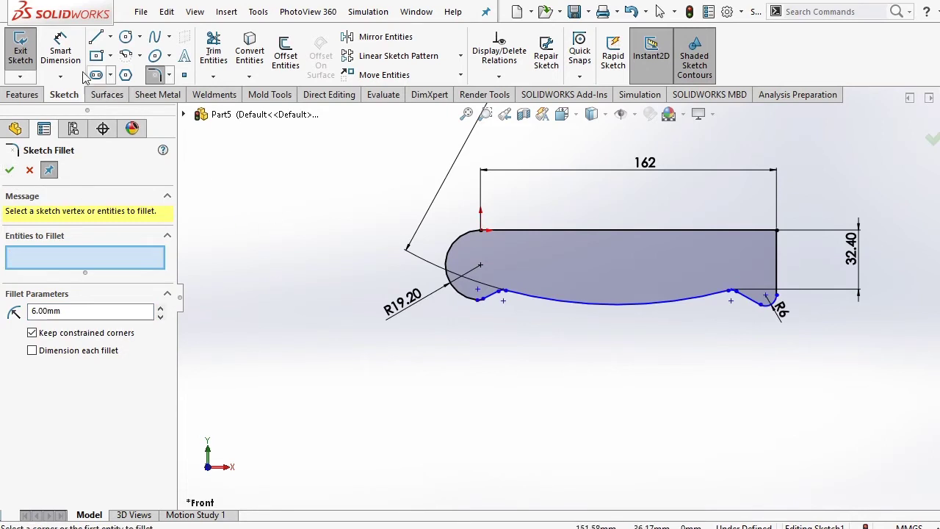
click(63, 51)
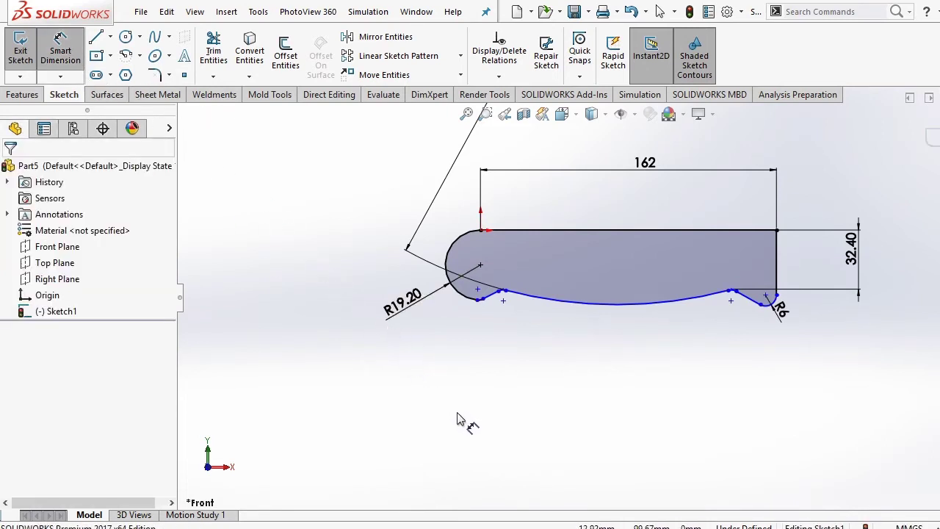
Dimension the distance from the left fillet point to the right edge as 144.84.
scroll(524, 296, down, 3)
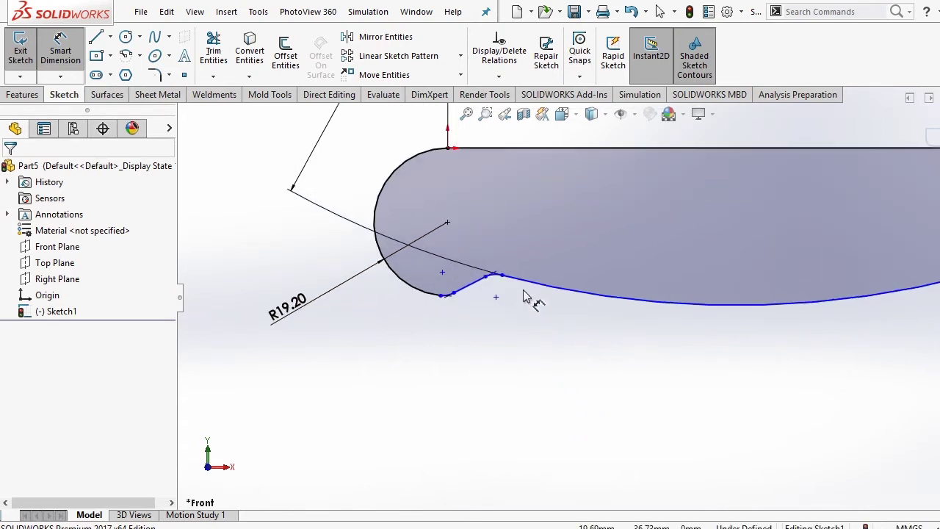
click(502, 278)
scroll(567, 335, up, 2)
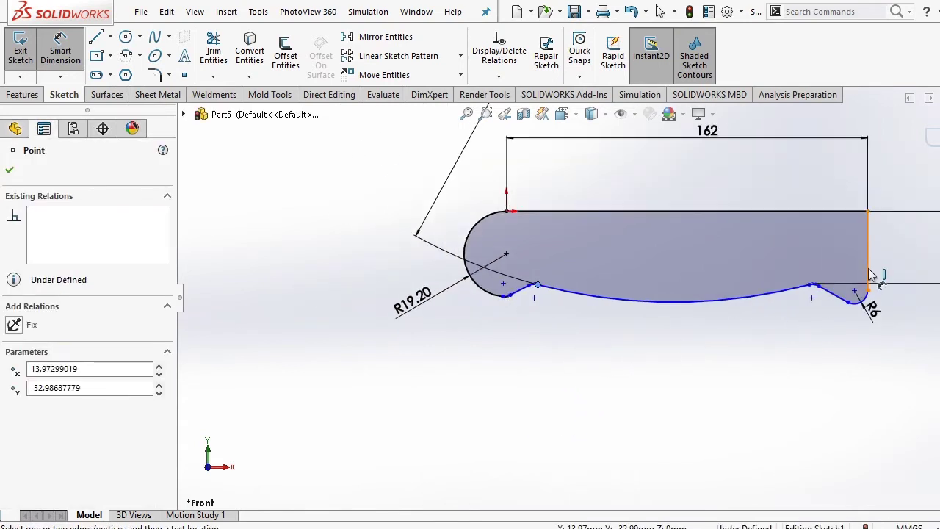
click(869, 276)
click(816, 368)
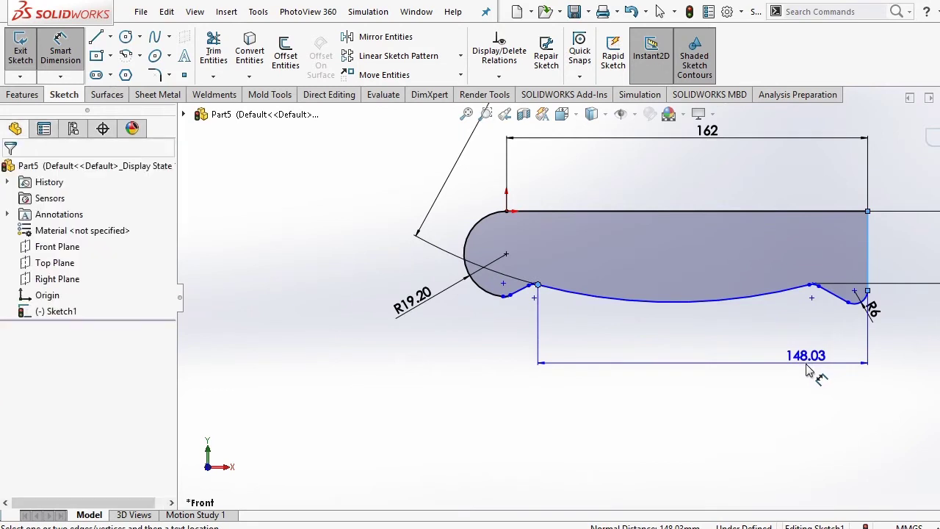
text(144)
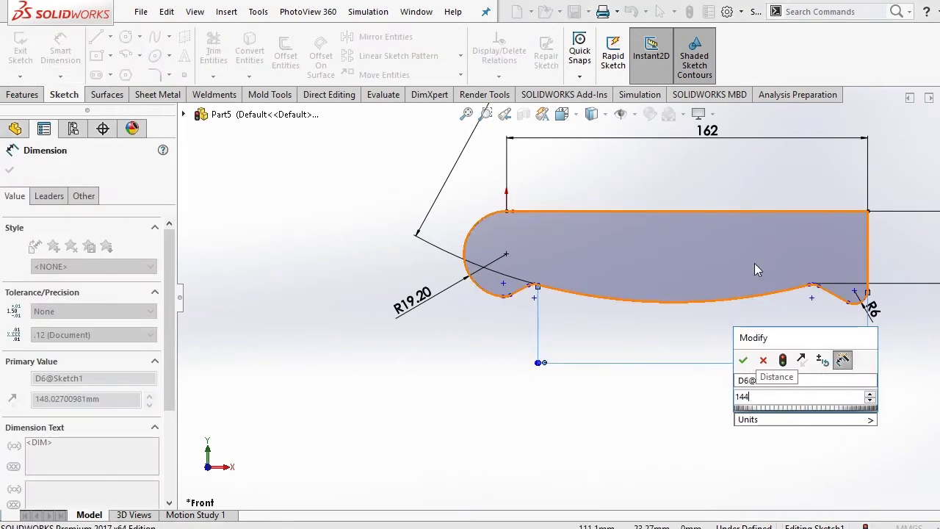
text(.84)
key(Return)
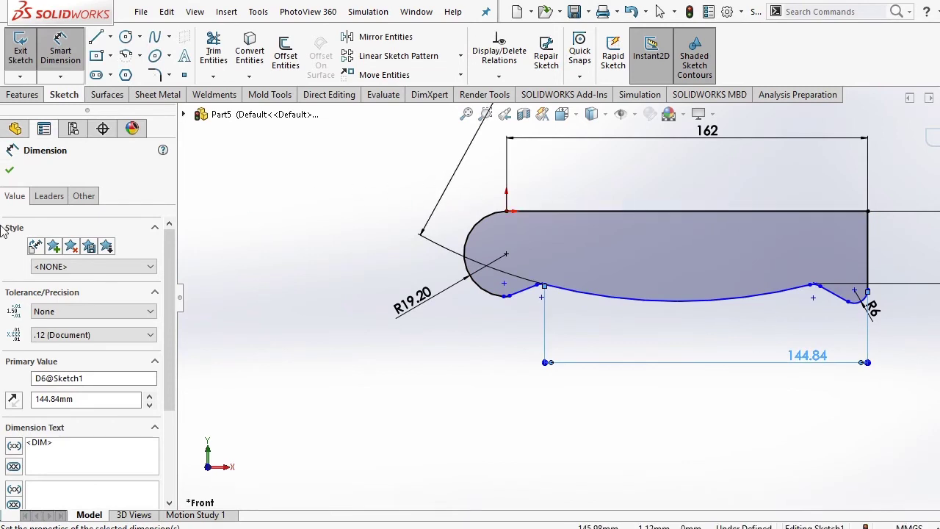
click(10, 171)
Run Fully Define Sketch to add the remaining dimensions automatically.
scroll(360, 261, up, 3)
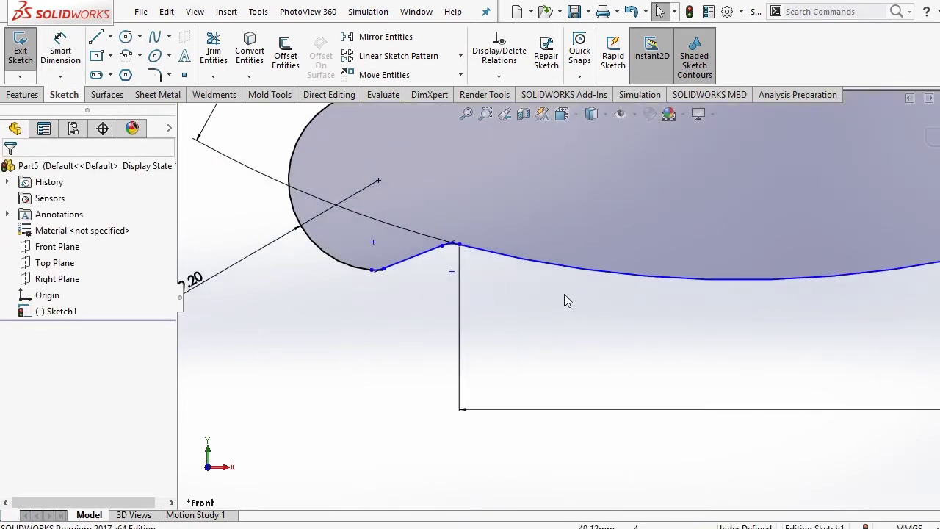
scroll(451, 264, up, 2)
scroll(479, 269, down, 5)
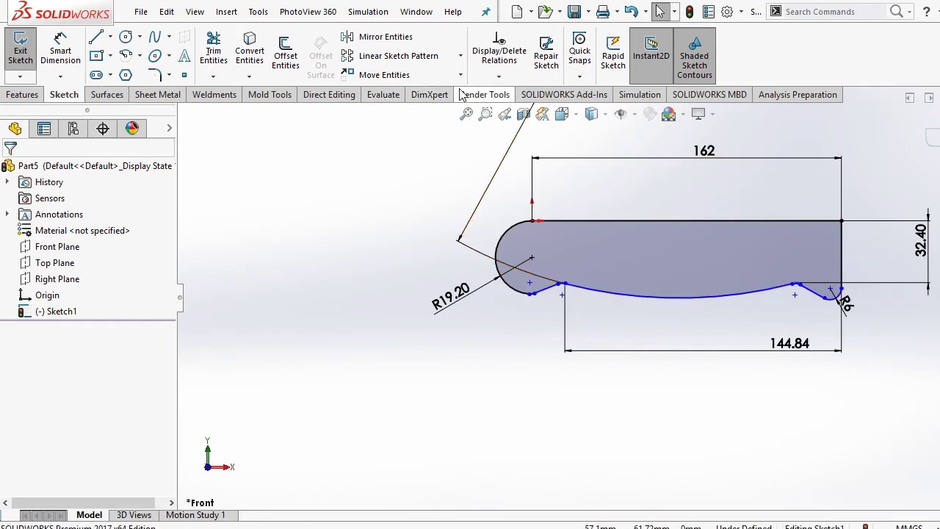
click(499, 76)
click(501, 128)
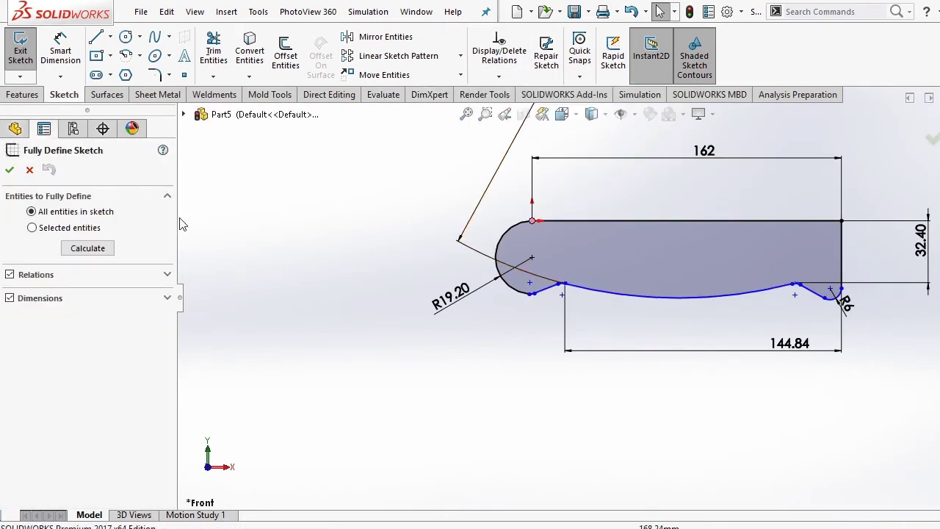
click(9, 170)
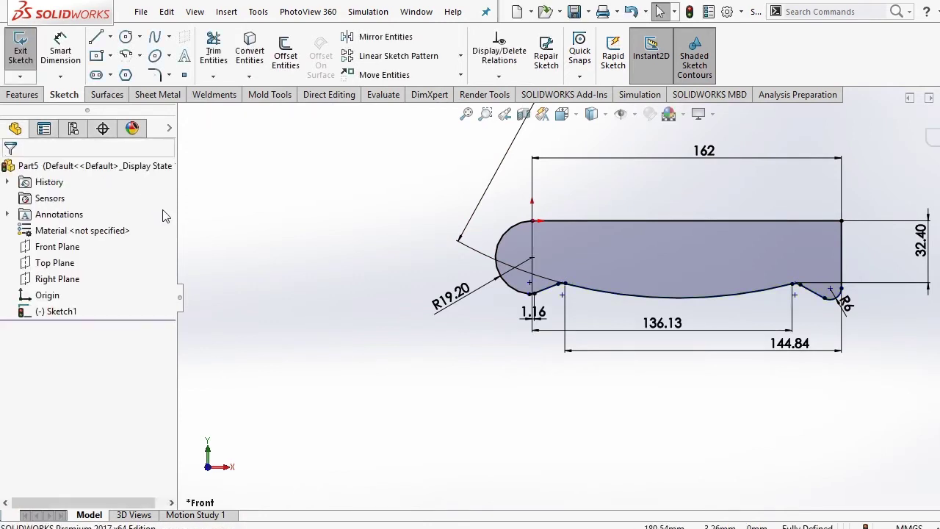
key(f)
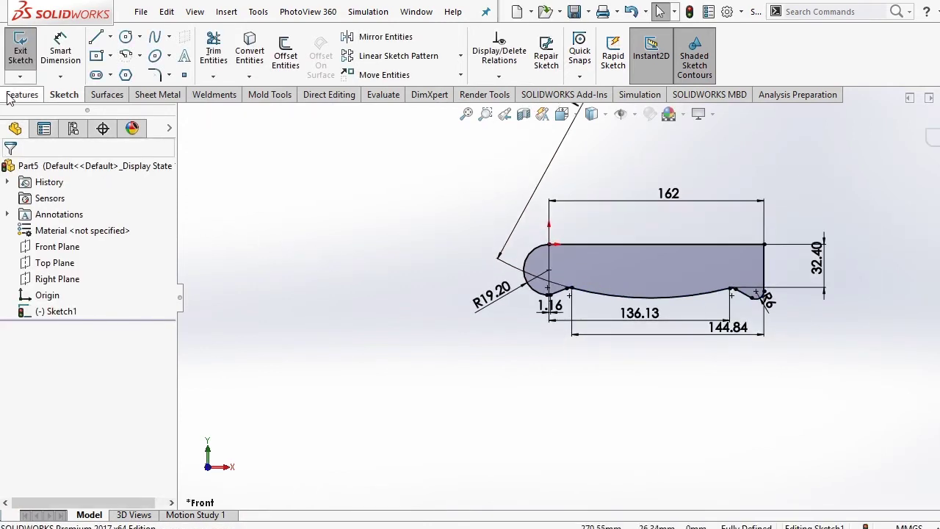
click(11, 95)
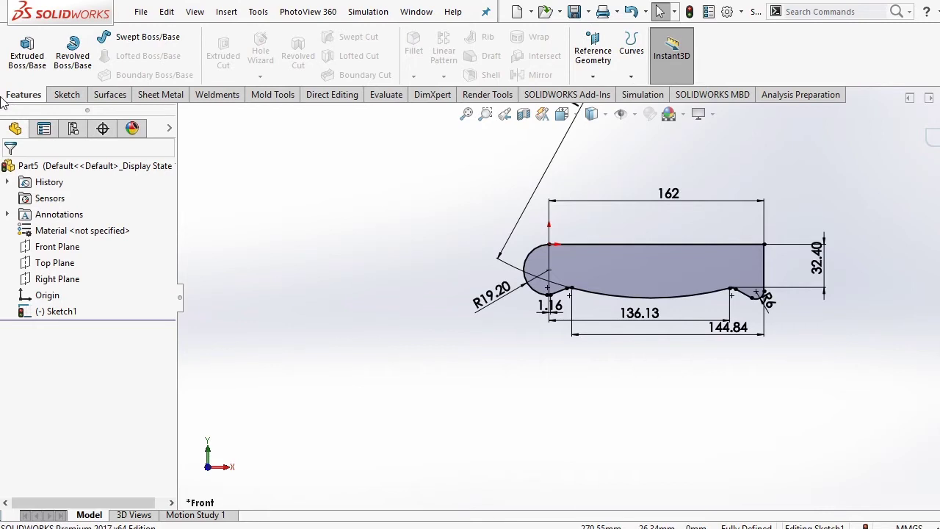
Start an Extruded Boss/Base of Sketch1 with the Mid Plane end condition.
click(26, 53)
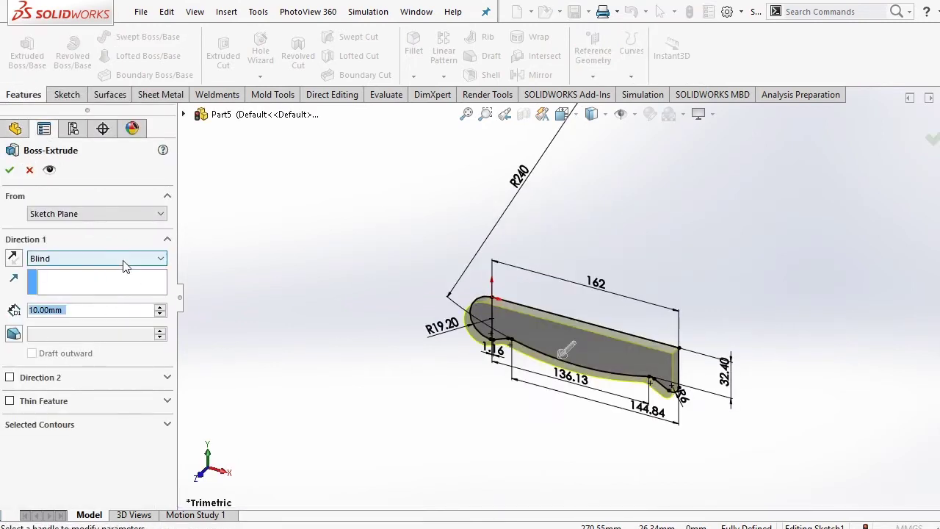
click(125, 263)
click(102, 321)
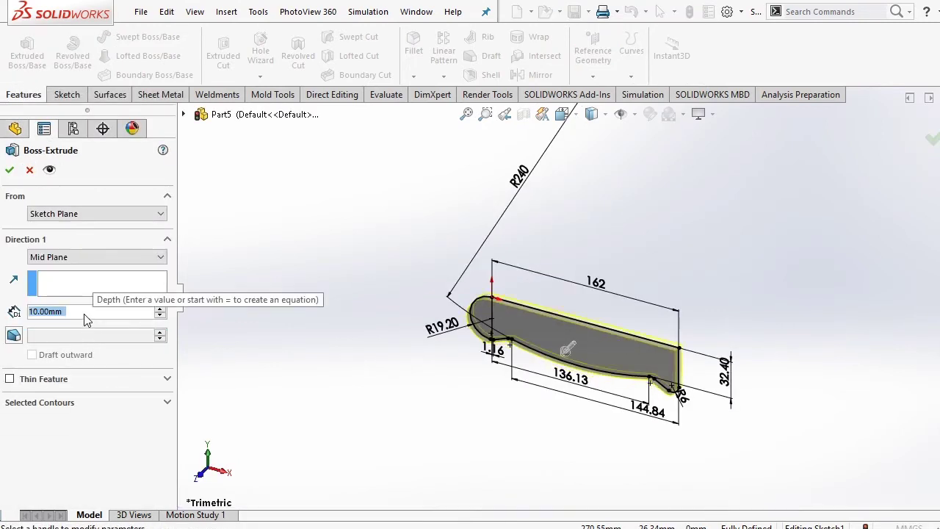
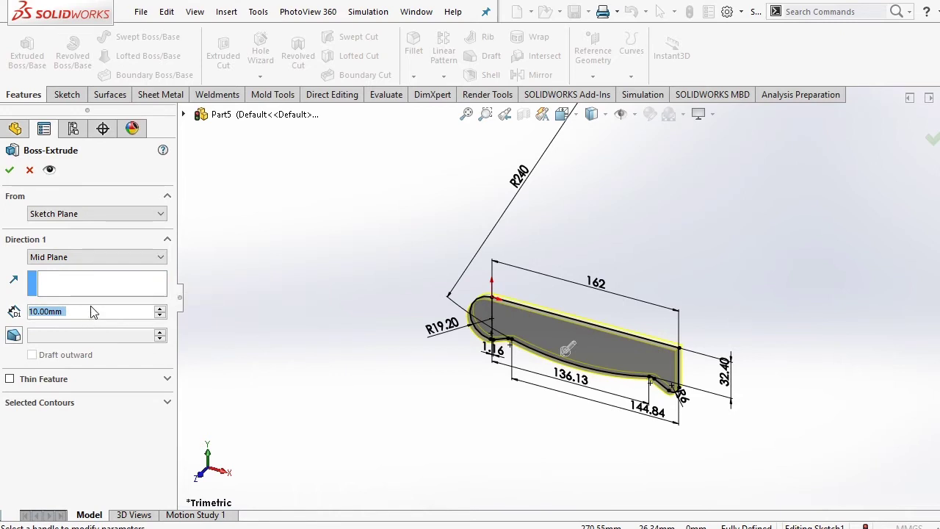
Extrude the handle profile 24 mm mid-plane with an 18° draft.
text(24)
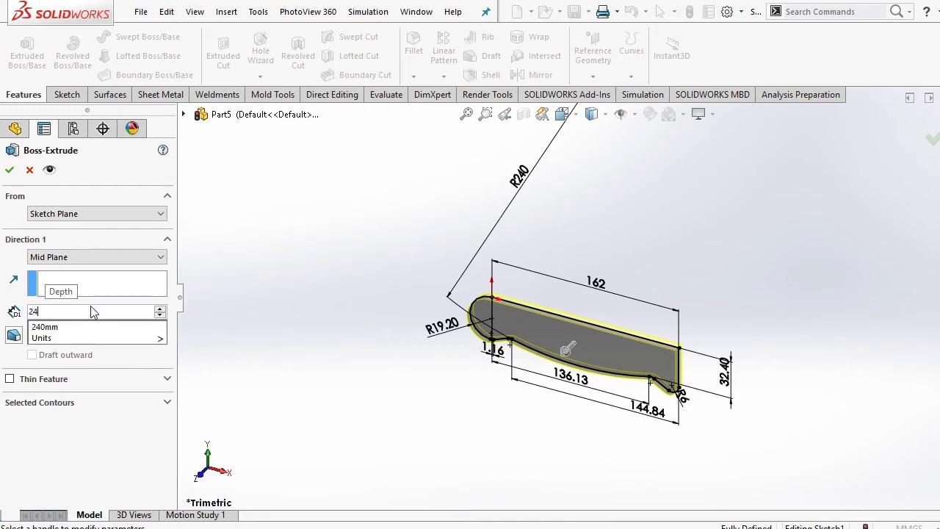
key(Return)
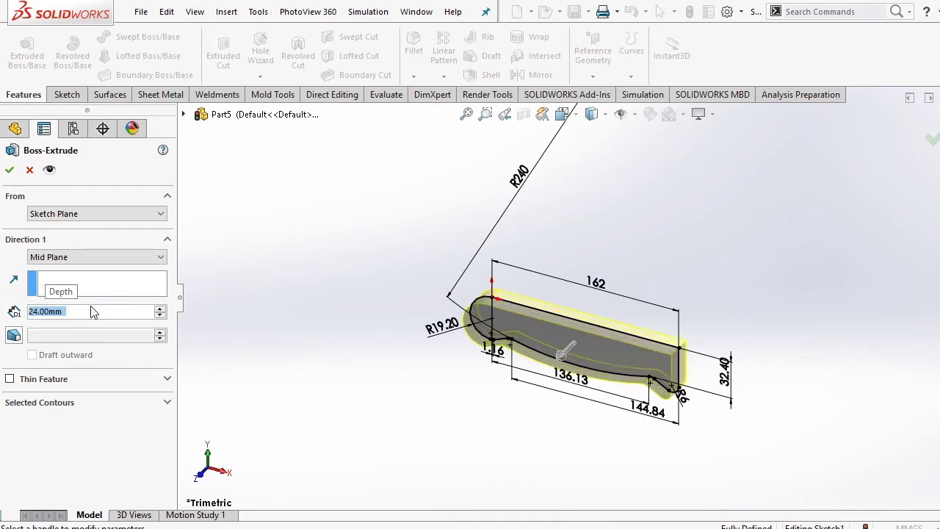
click(14, 334)
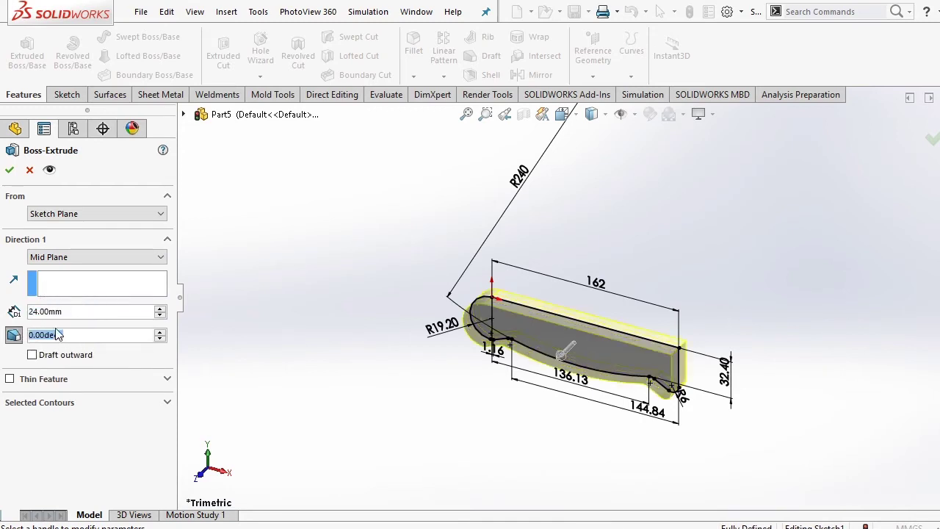
text(18)
key(Return)
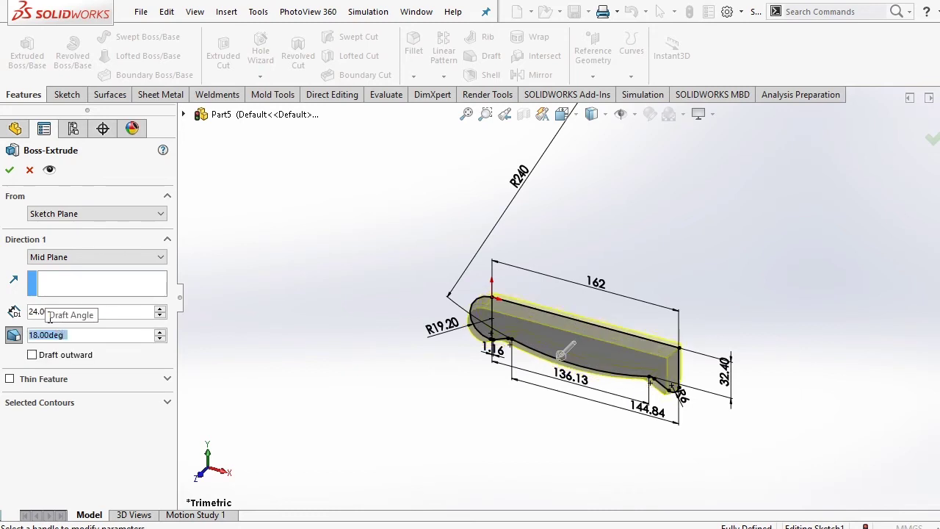
click(621, 287)
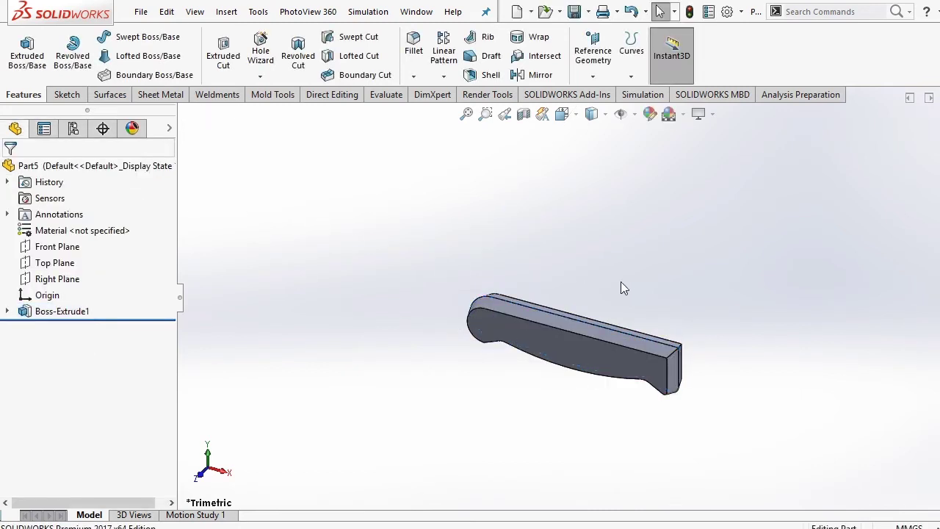
mouse_move(621, 287)
middle_down()
mouse_move(572, 287)
mouse_move(587, 309)
middle_up()
Make tangent edges visible and view the handle from the Front.
click(195, 11)
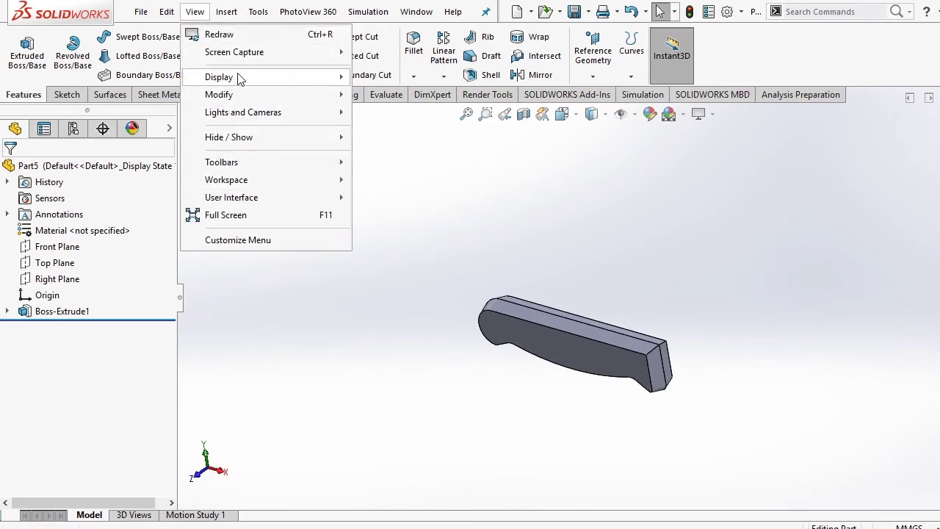
mouse_move(219, 76)
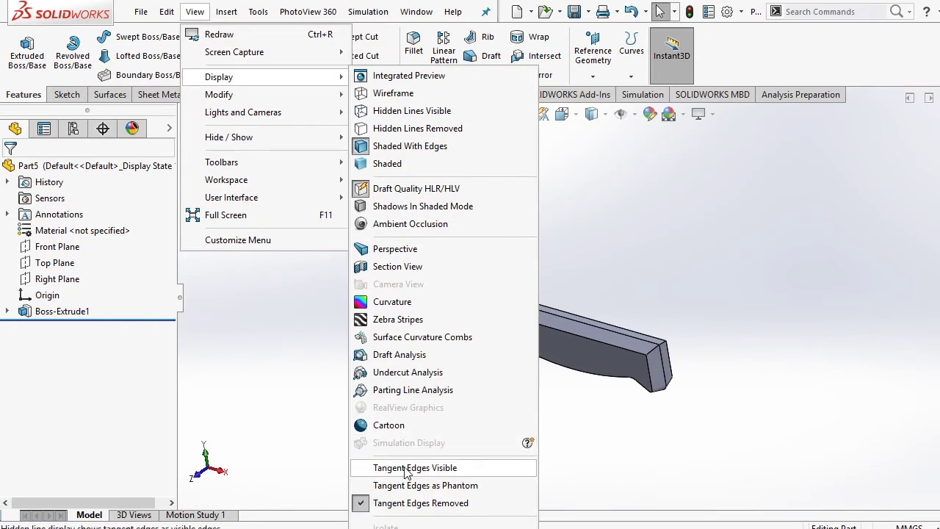
click(406, 470)
scroll(679, 355, down, 5)
mouse_move(647, 382)
middle_down()
mouse_move(703, 239)
mouse_move(739, 220)
mouse_move(695, 279)
mouse_move(524, 181)
middle_up()
click(561, 116)
click(550, 249)
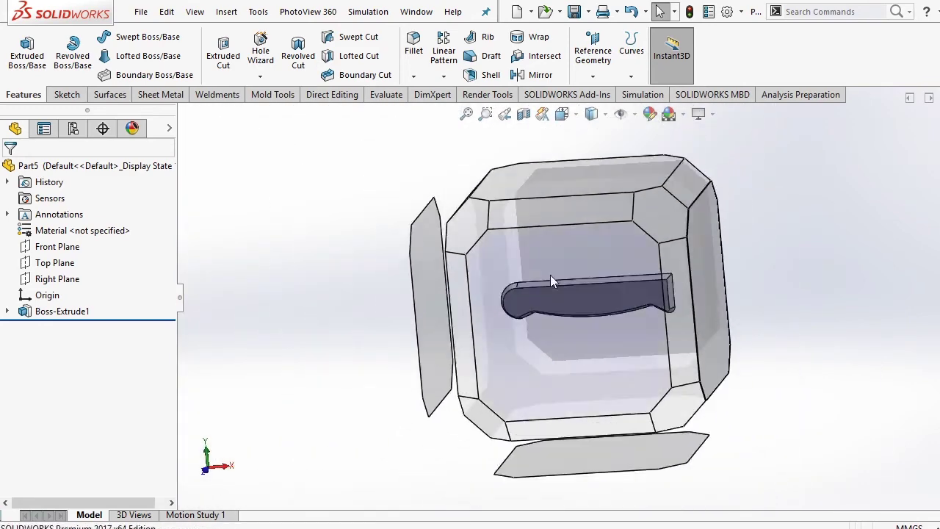
Round the handle's top edge with a 24 mm fillet.
click(414, 79)
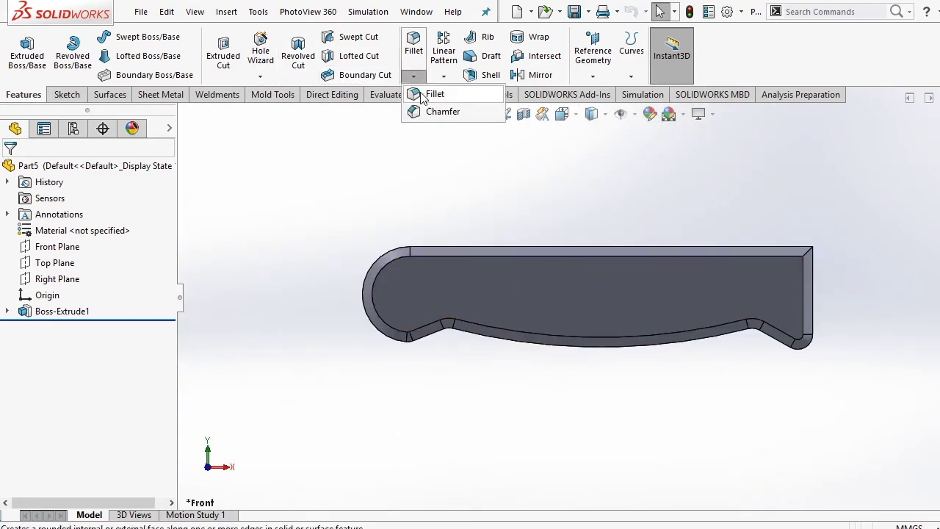
click(446, 89)
middle_drag(534, 216, 527, 279)
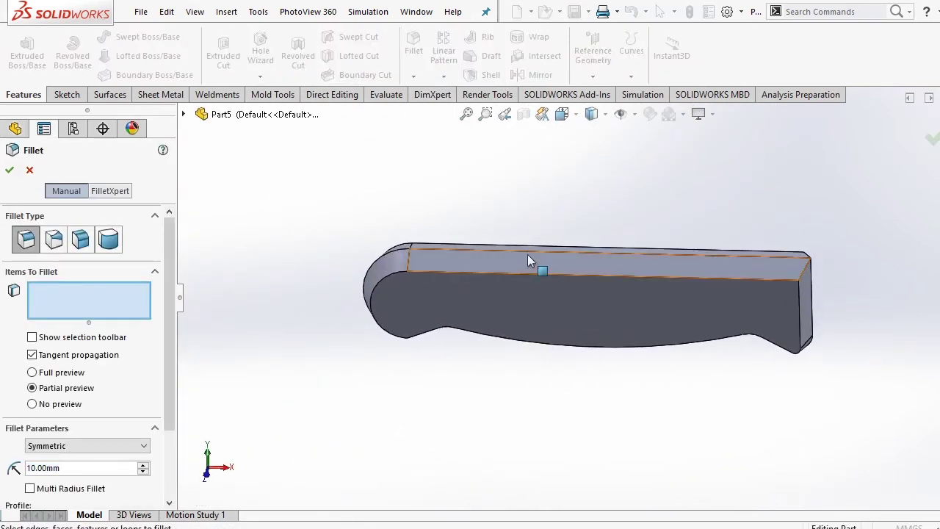
click(528, 249)
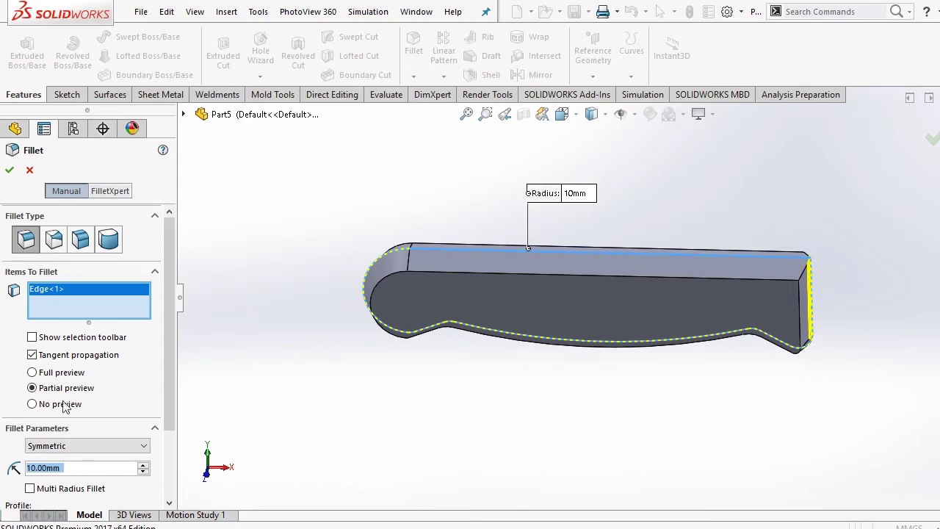
text(24)
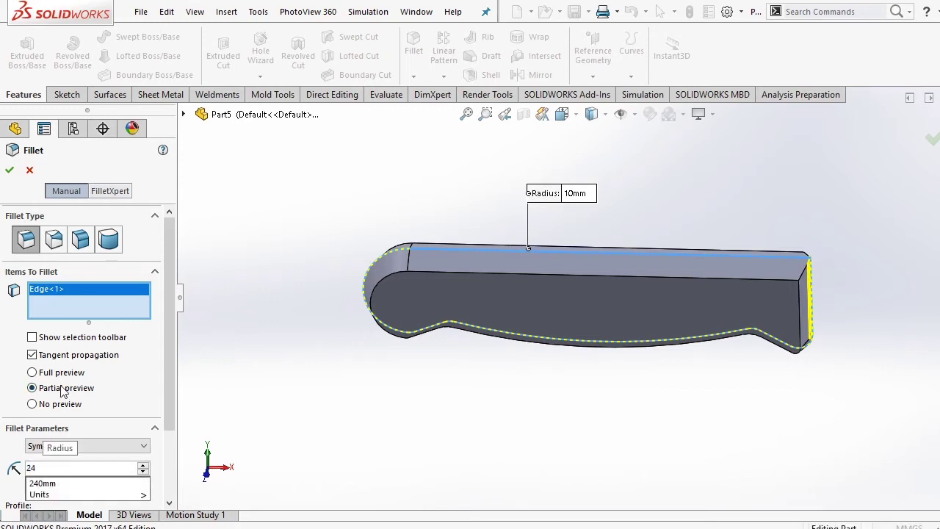
key(Return)
click(9, 170)
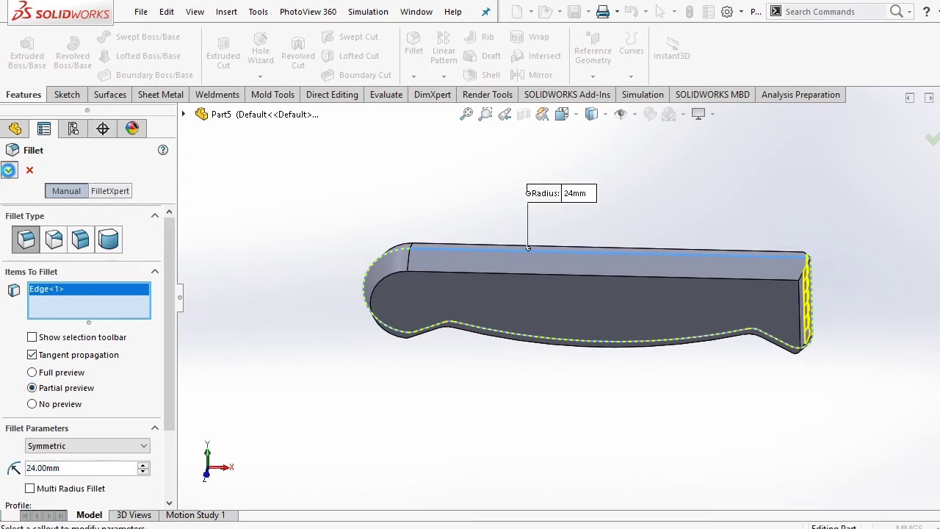
middle_drag(437, 193, 529, 219)
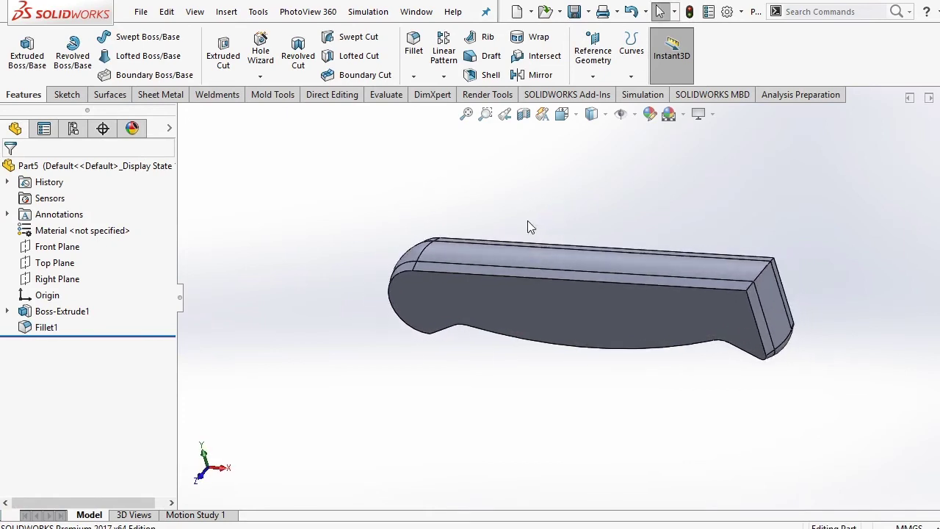
Add a 6 mm fillet to the two long edges on opposite sides.
click(413, 76)
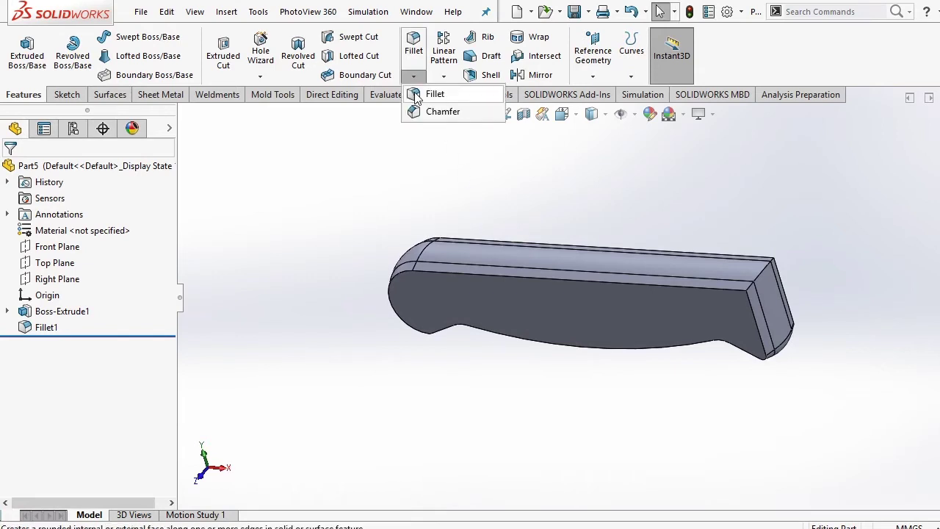
click(434, 94)
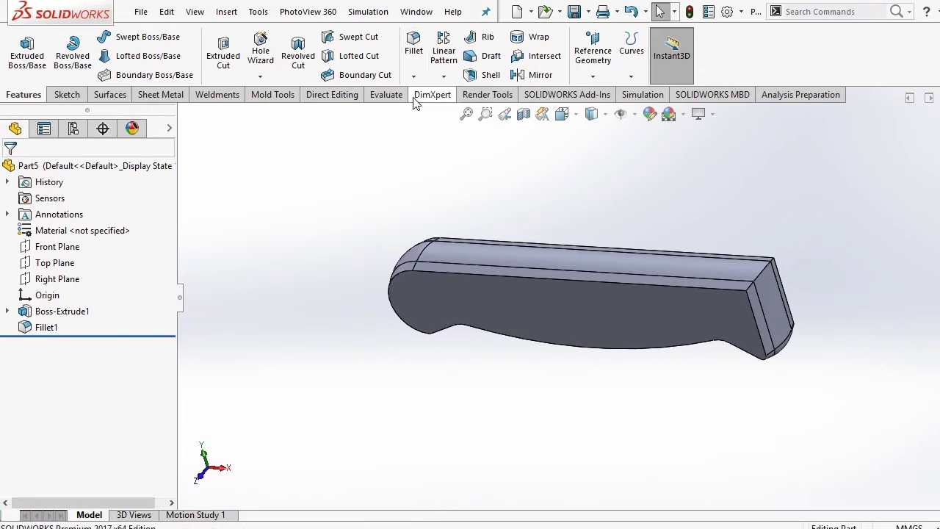
click(489, 278)
mouse_move(367, 229)
middle_down()
mouse_move(326, 237)
mouse_move(431, 249)
middle_up()
click(585, 244)
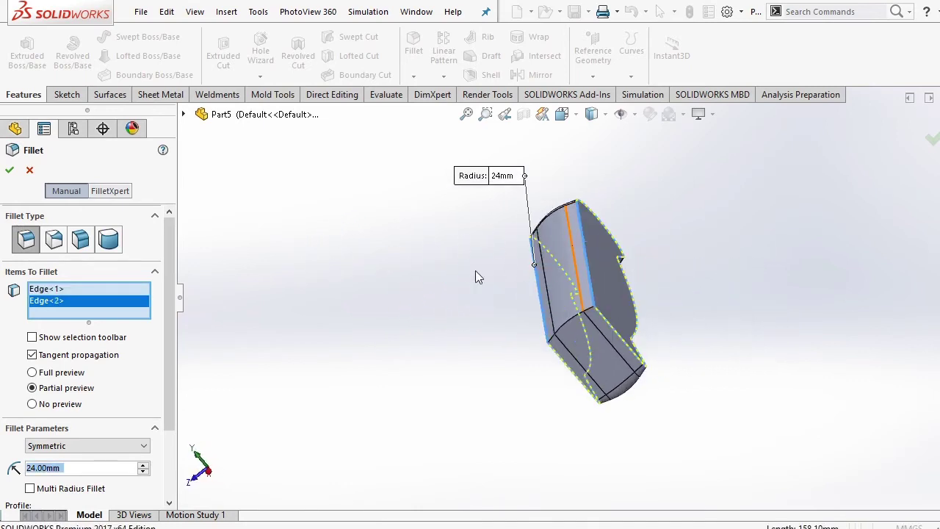
text(6)
key(Return)
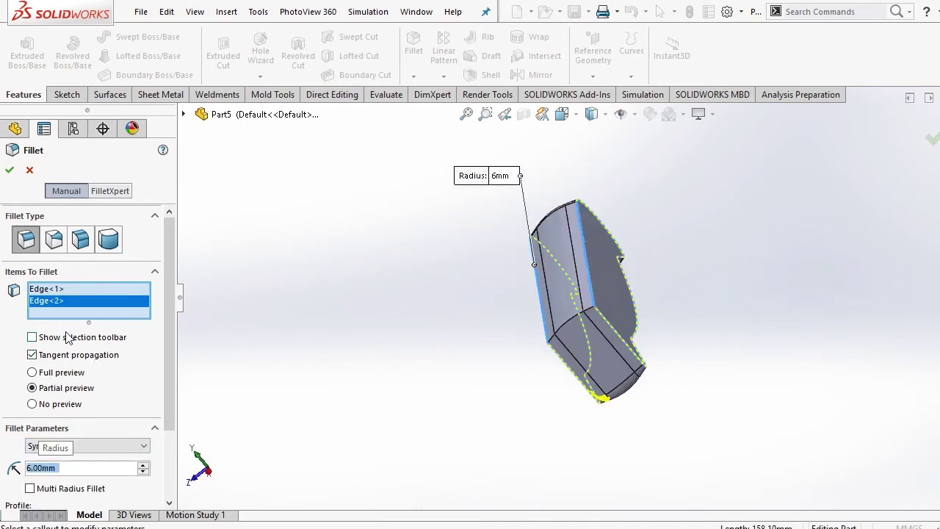
click(9, 170)
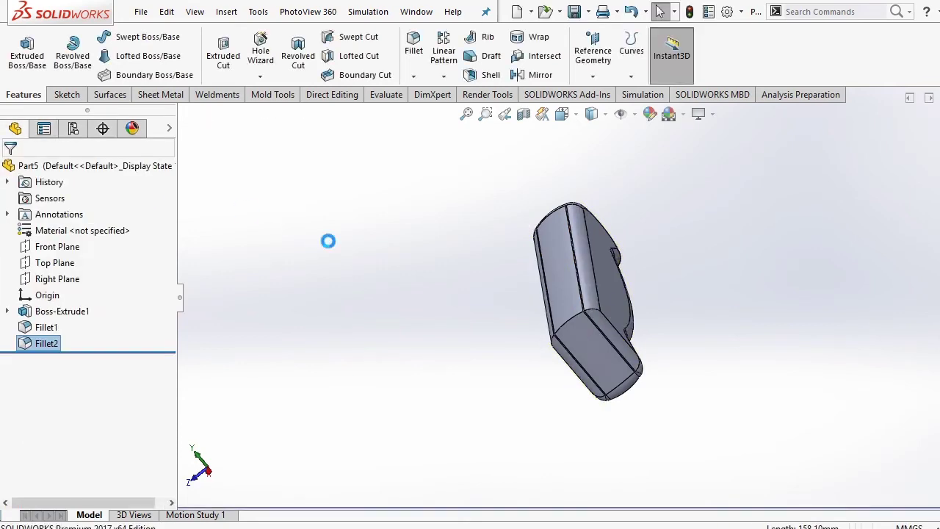
mouse_move(327, 240)
middle_down()
mouse_move(423, 193)
mouse_move(488, 185)
middle_up()
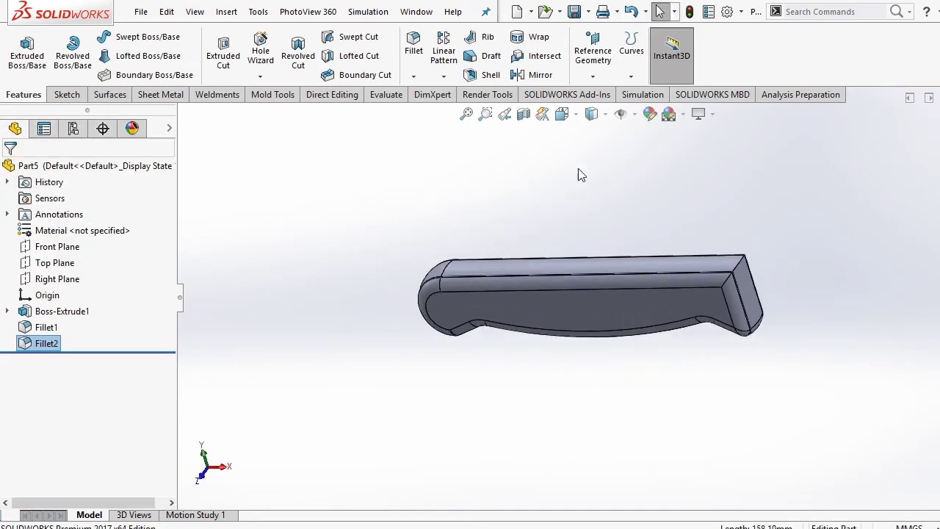
click(561, 114)
click(548, 347)
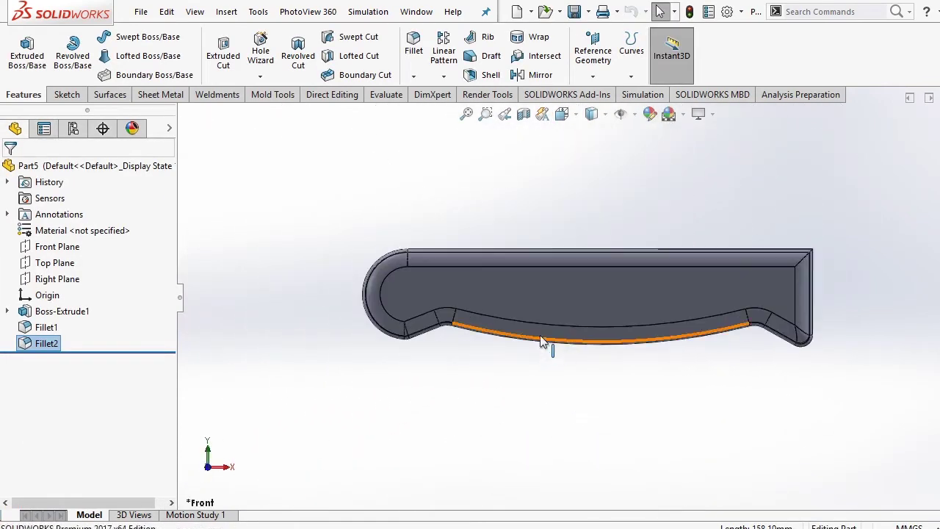
mouse_move(524, 185)
middle_down()
mouse_move(629, 210)
mouse_move(615, 136)
mouse_move(619, 184)
middle_up()
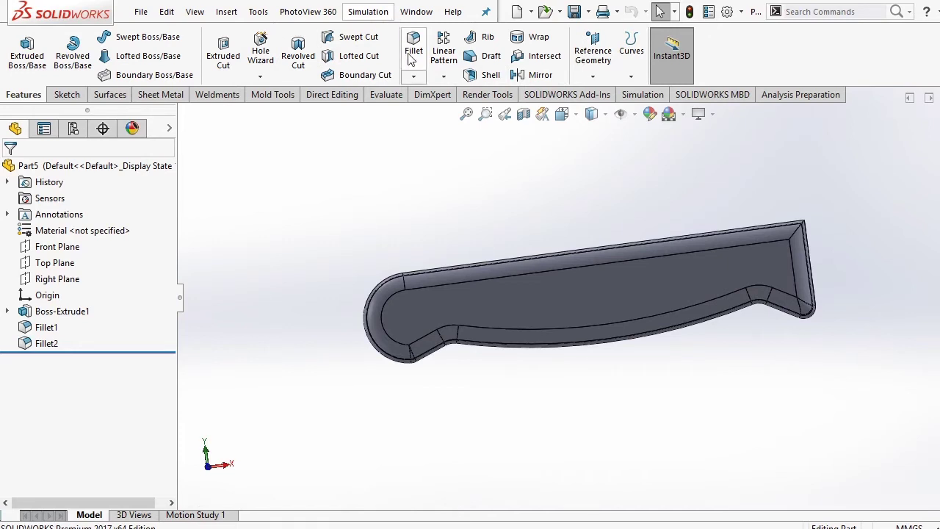
click(194, 12)
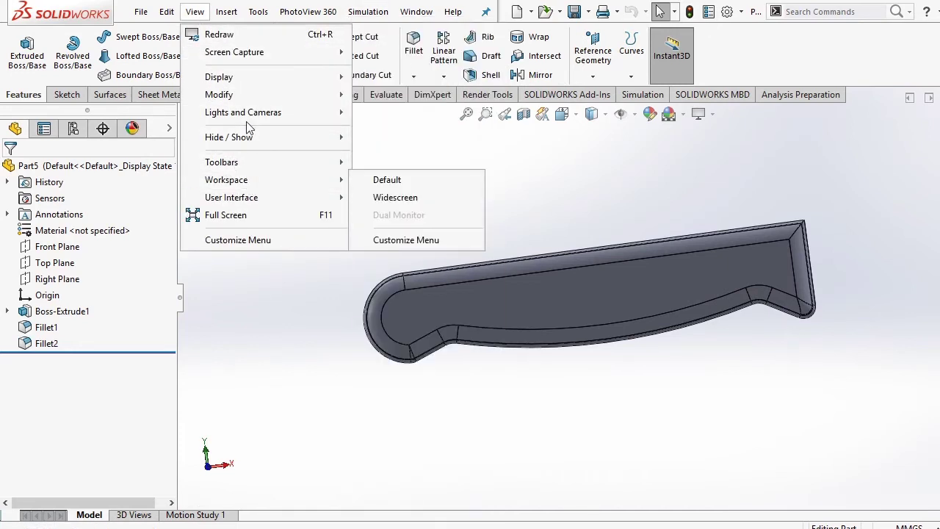
mouse_move(219, 77)
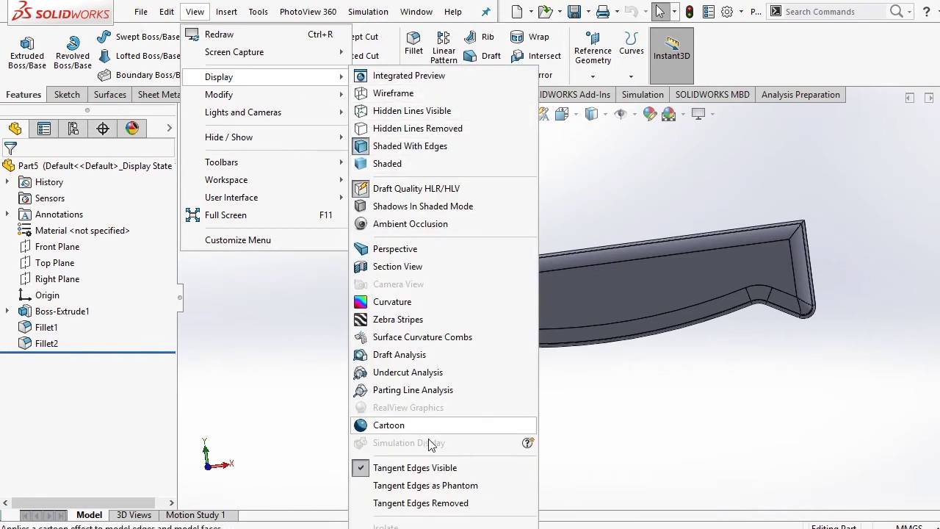
click(423, 503)
mouse_move(578, 224)
middle_down()
mouse_move(500, 174)
mouse_move(474, 203)
mouse_move(480, 256)
mouse_move(567, 326)
mouse_move(563, 262)
mouse_move(659, 143)
mouse_move(653, 237)
middle_up()
scroll(590, 311, down, 5)
scroll(408, 338, up, 5)
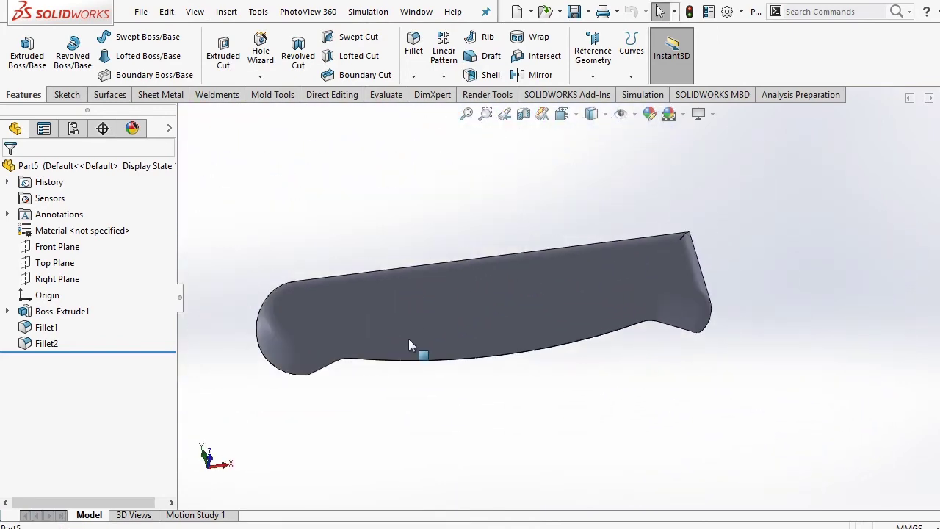
scroll(409, 341, down, 5)
mouse_move(370, 308)
middle_down()
mouse_move(379, 204)
mouse_move(463, 214)
mouse_move(410, 263)
mouse_move(453, 344)
mouse_move(419, 357)
middle_up()
scroll(419, 357, up, 5)
middle_drag(578, 256, 640, 306)
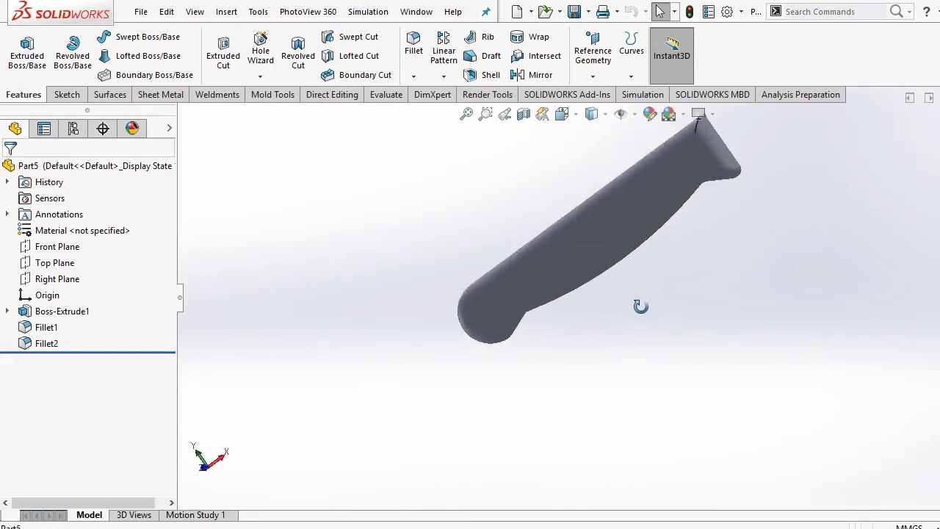
click(562, 114)
click(576, 311)
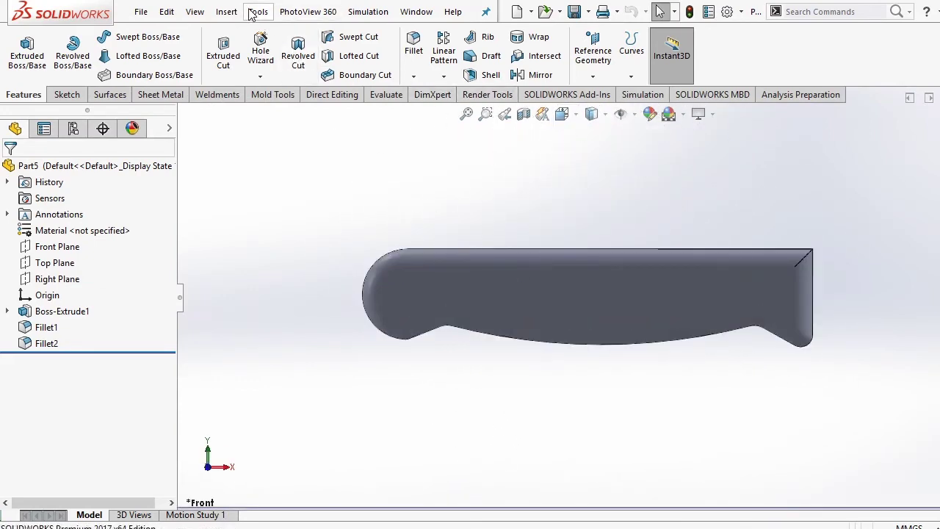
click(195, 11)
mouse_move(219, 77)
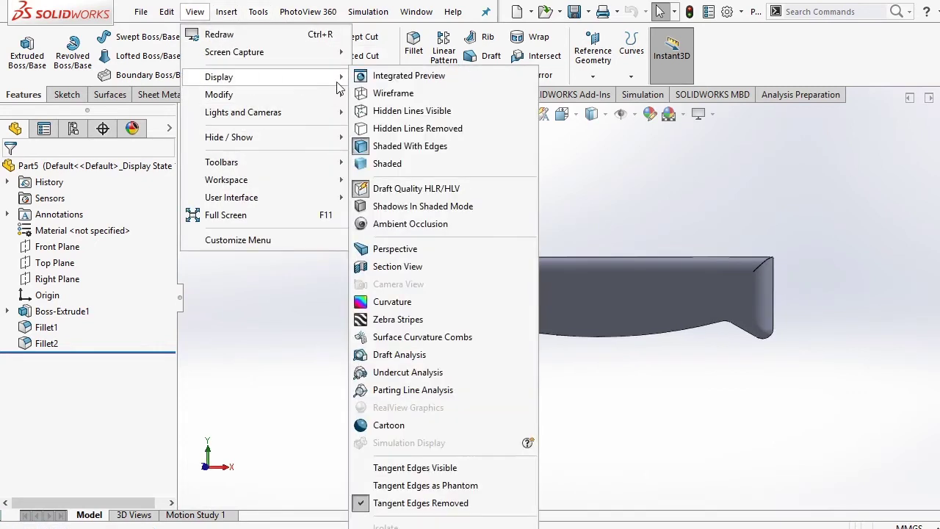
click(410, 468)
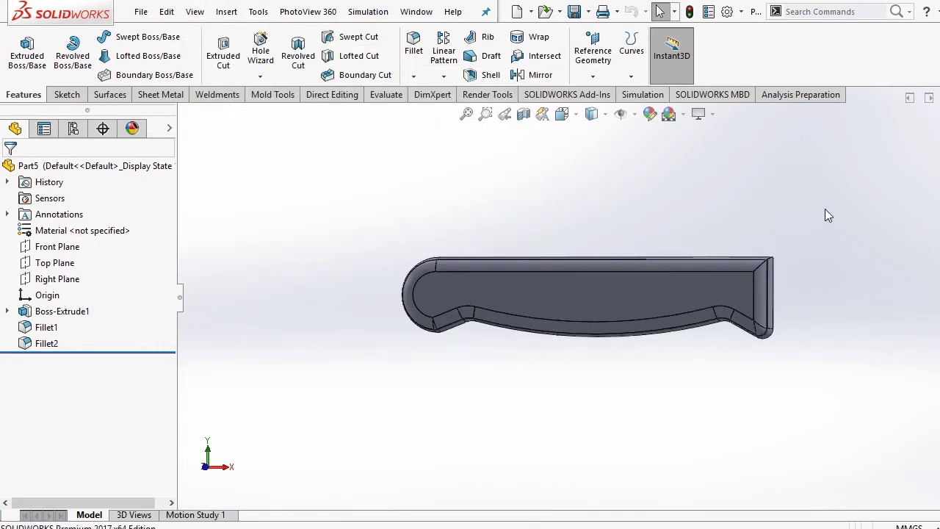
middle_drag(782, 225, 714, 255)
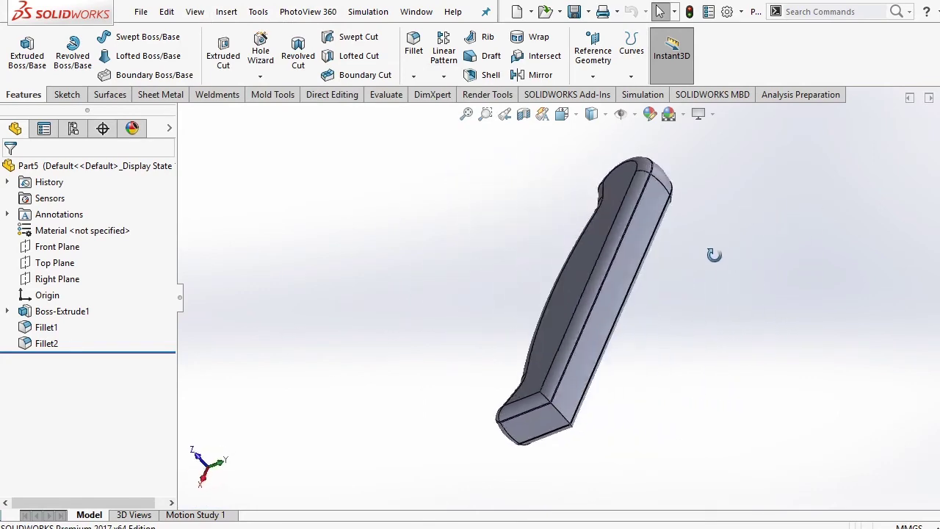
Face the handle's end, check the part's planes and origin, and select the Right Plane.
key(space)
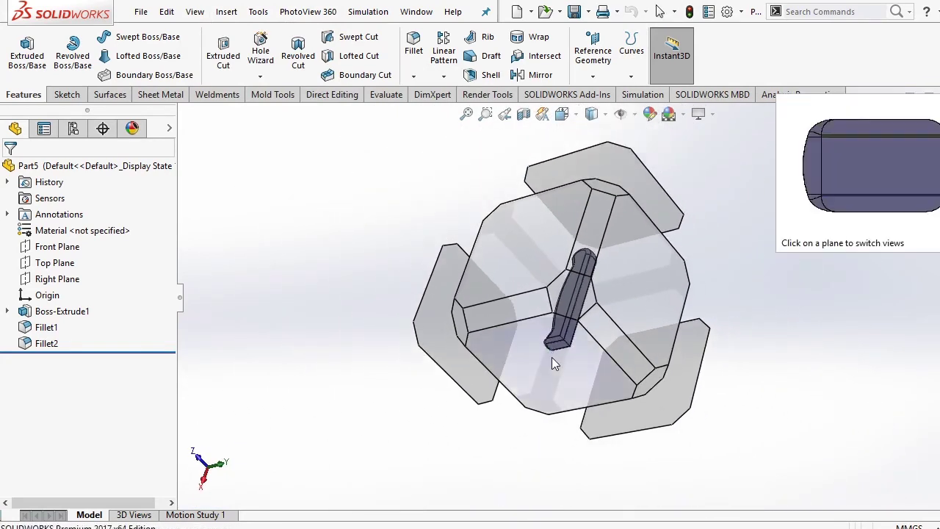
click(552, 357)
right_click(573, 303)
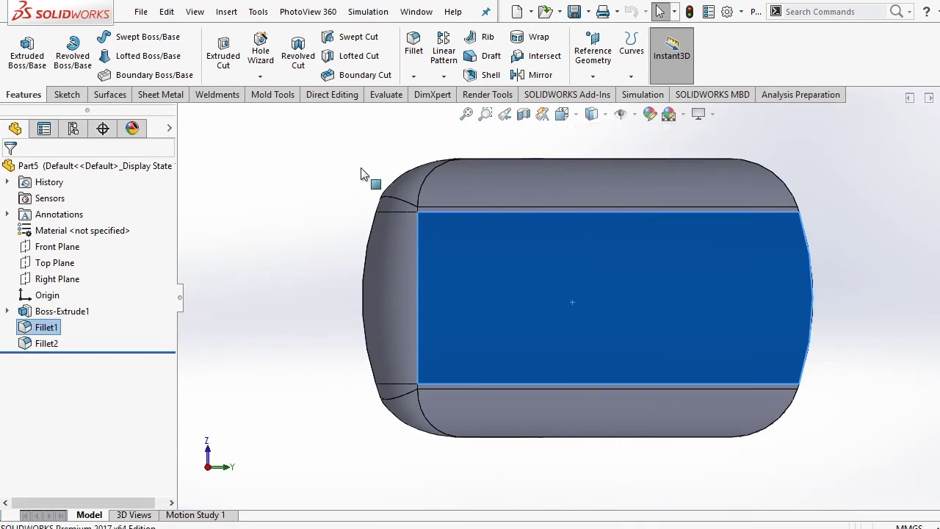
click(361, 174)
key(z)
click(63, 250)
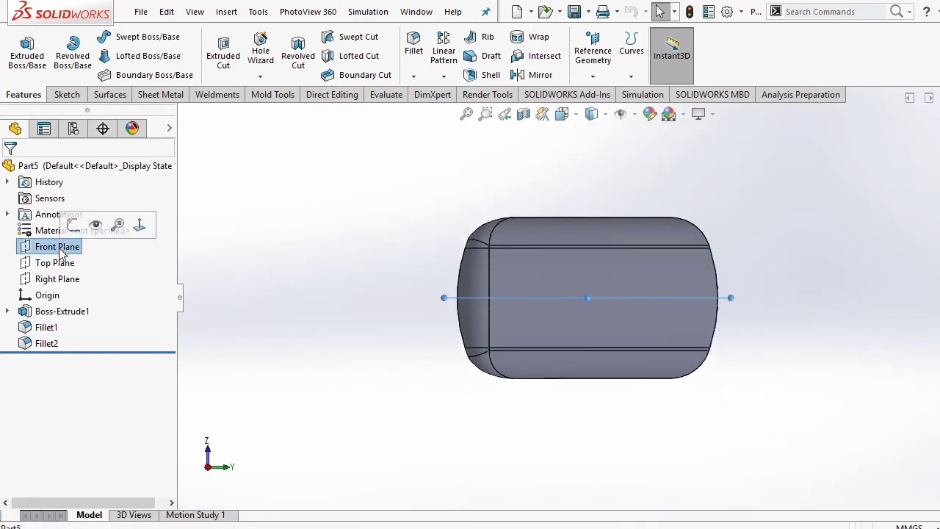
click(58, 263)
click(57, 294)
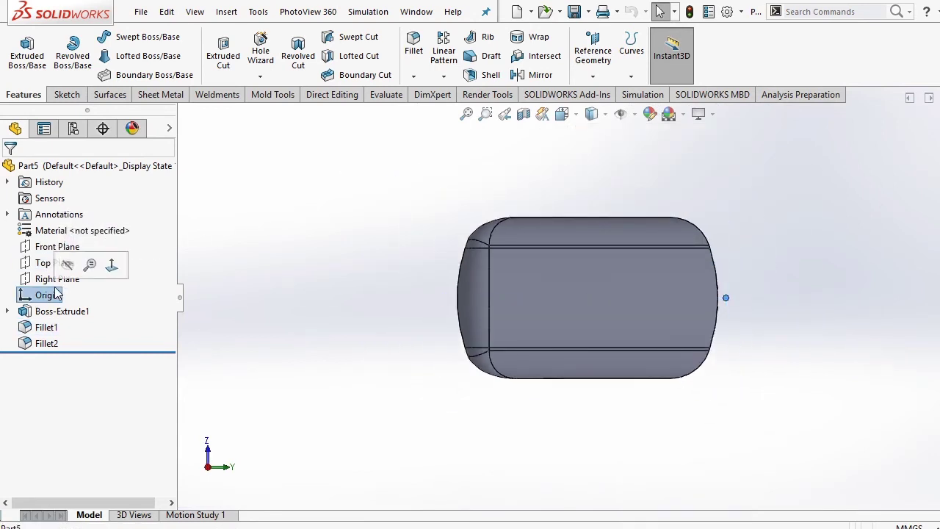
click(44, 248)
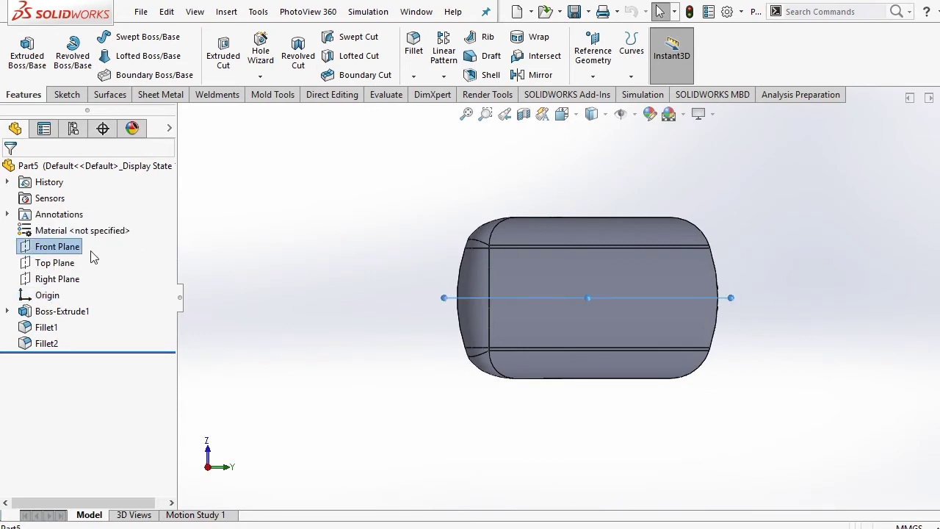
click(58, 263)
click(58, 279)
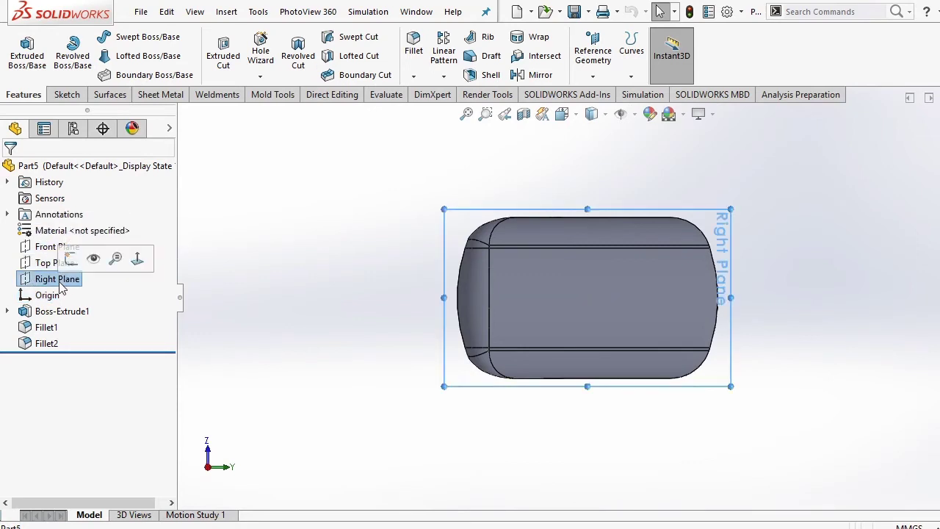
click(115, 259)
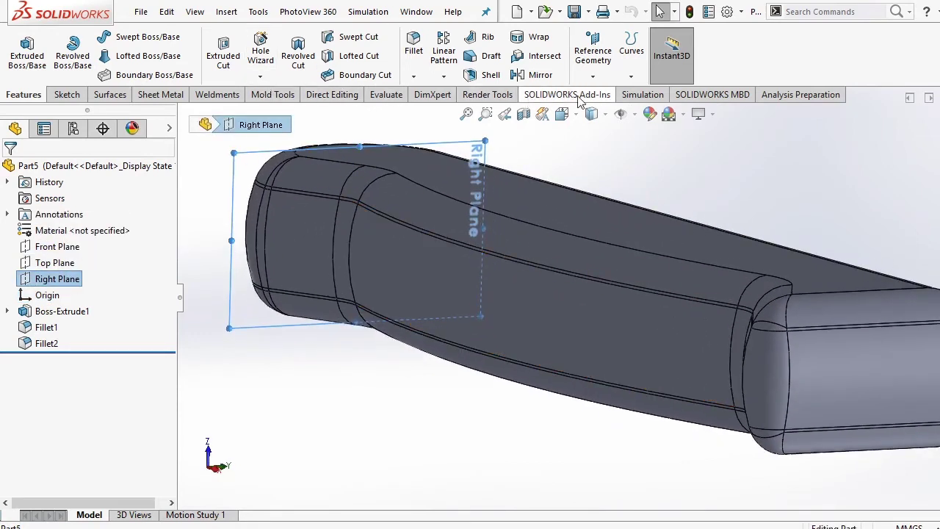
Create Plane1 from the Right Plane, tangent to the handle end face, and view it Normal To.
click(593, 76)
click(599, 93)
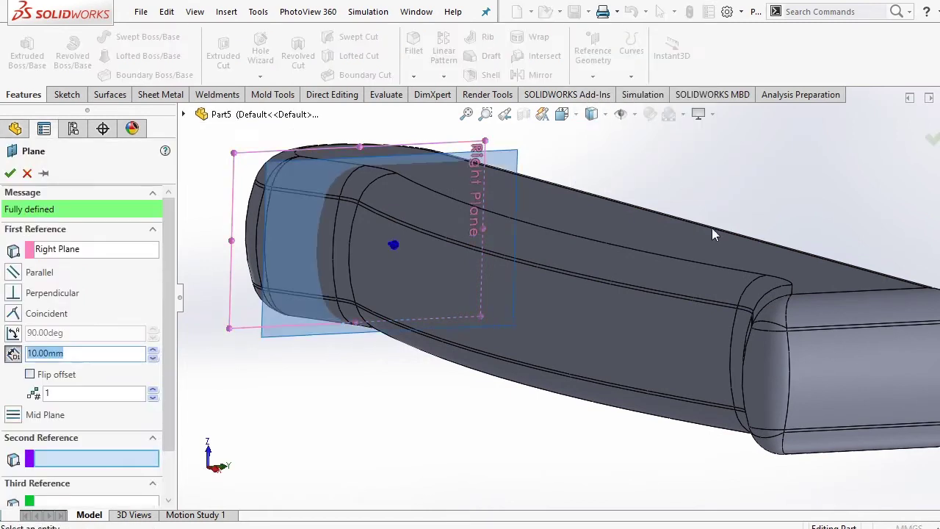
click(884, 377)
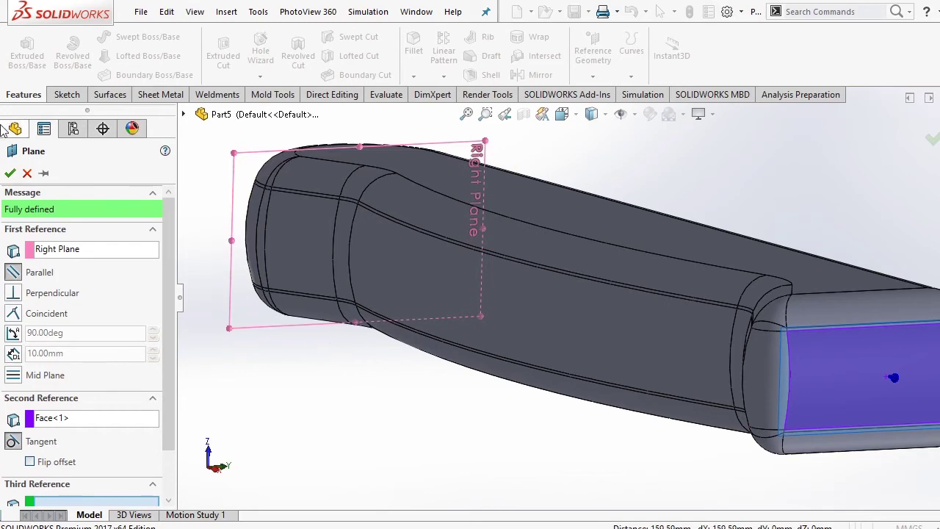
click(10, 173)
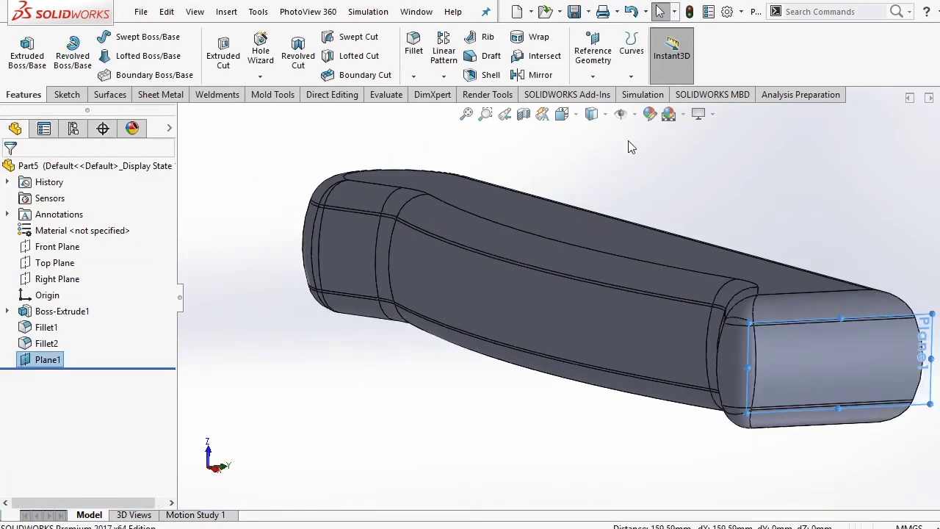
middle_drag(628, 141, 603, 114)
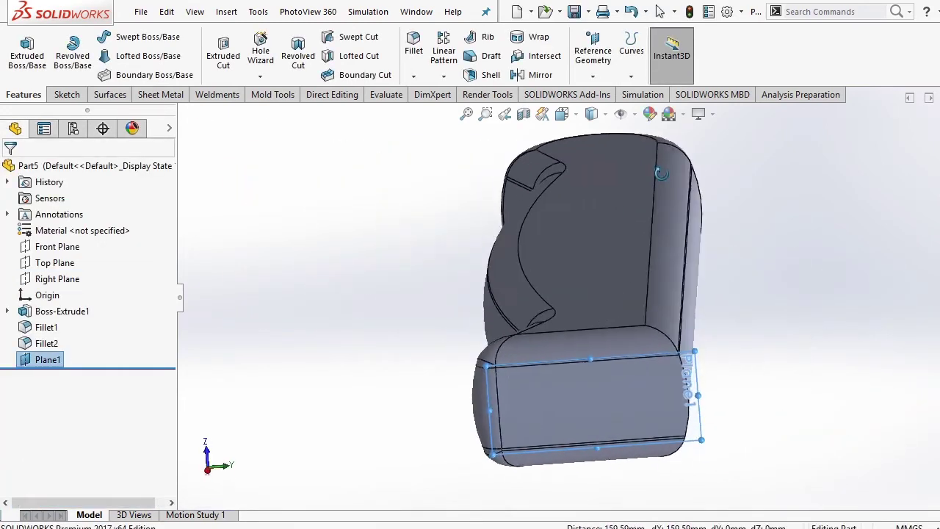
click(562, 114)
click(557, 313)
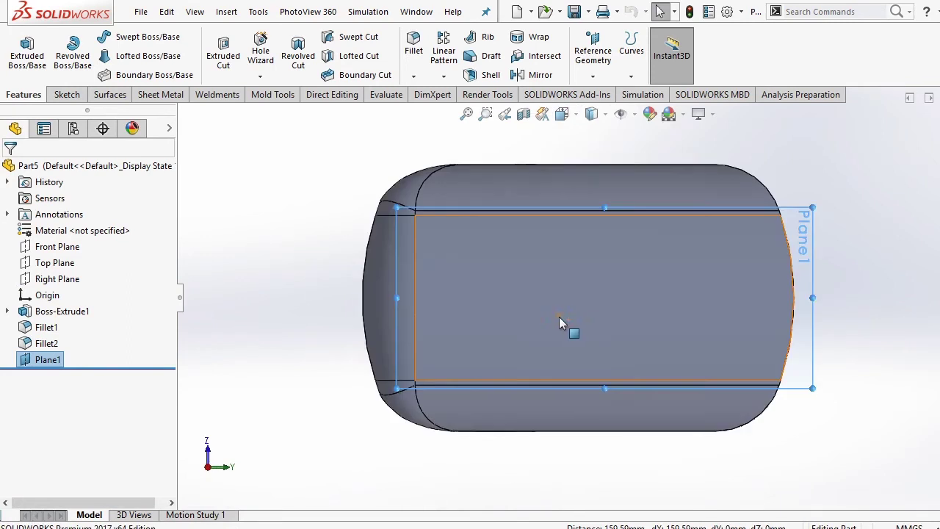
Start a sketch on Plane1 and draw a horizontal construction line across the end face.
right_click(804, 223)
click(815, 195)
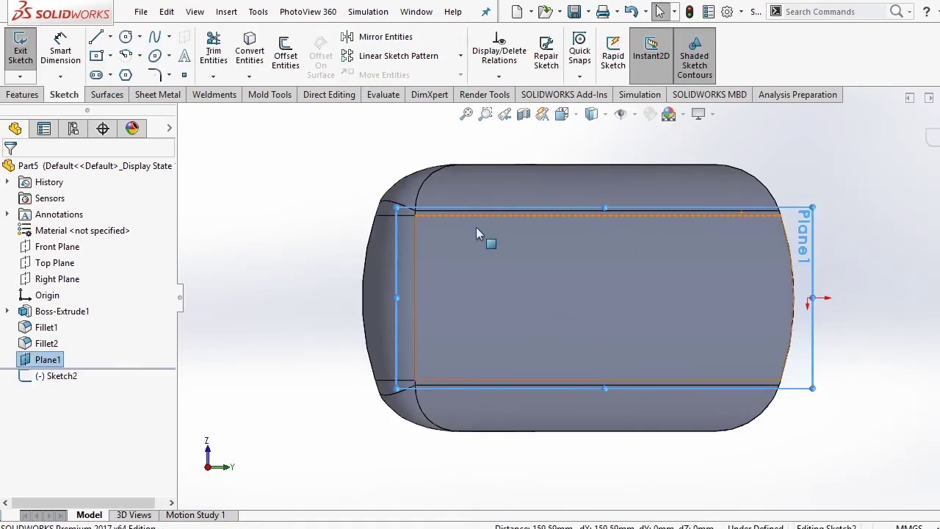
click(110, 37)
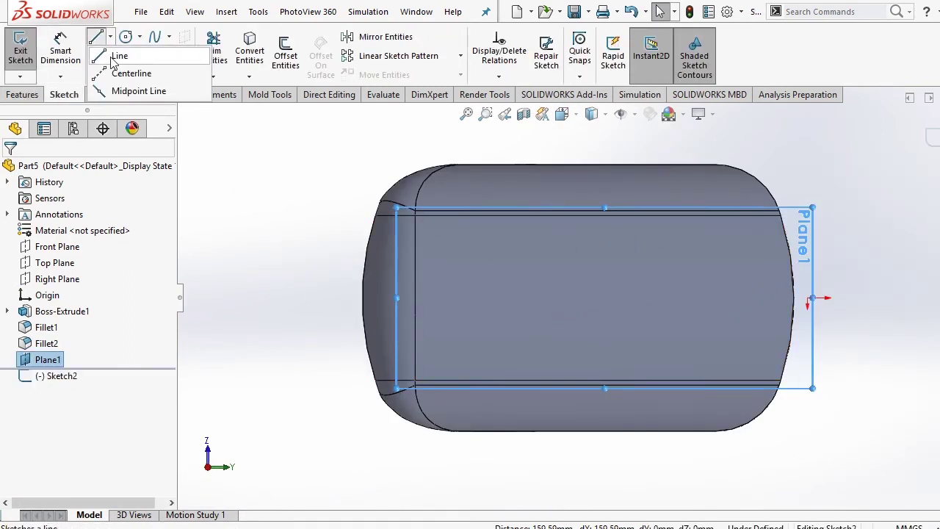
click(114, 55)
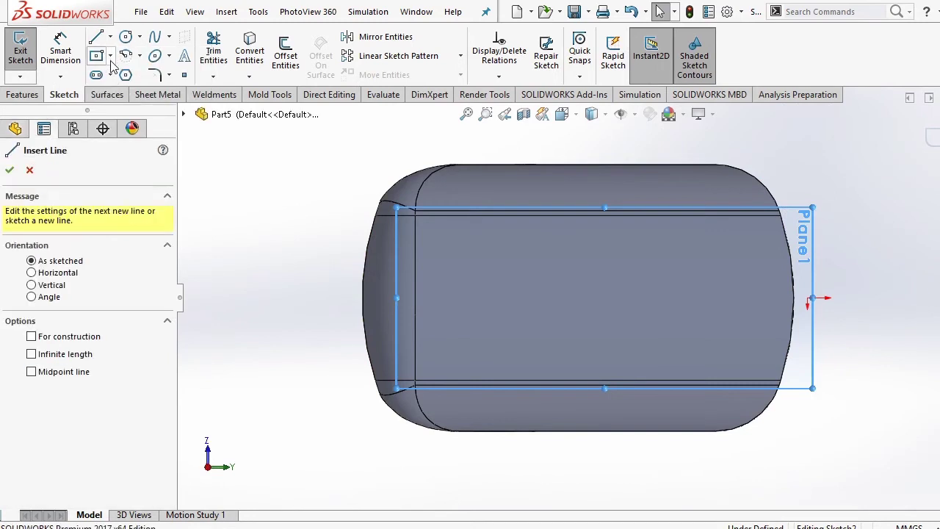
click(808, 299)
click(497, 299)
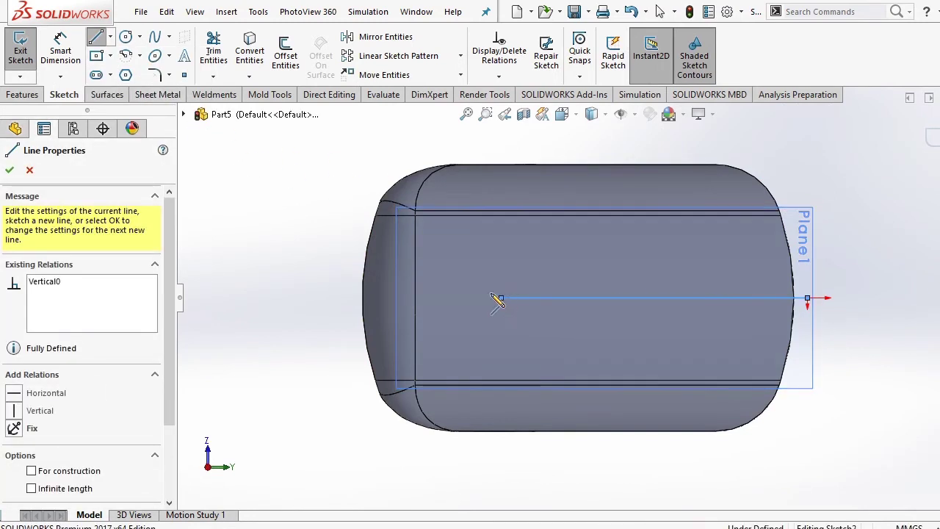
right_click(287, 193)
click(325, 204)
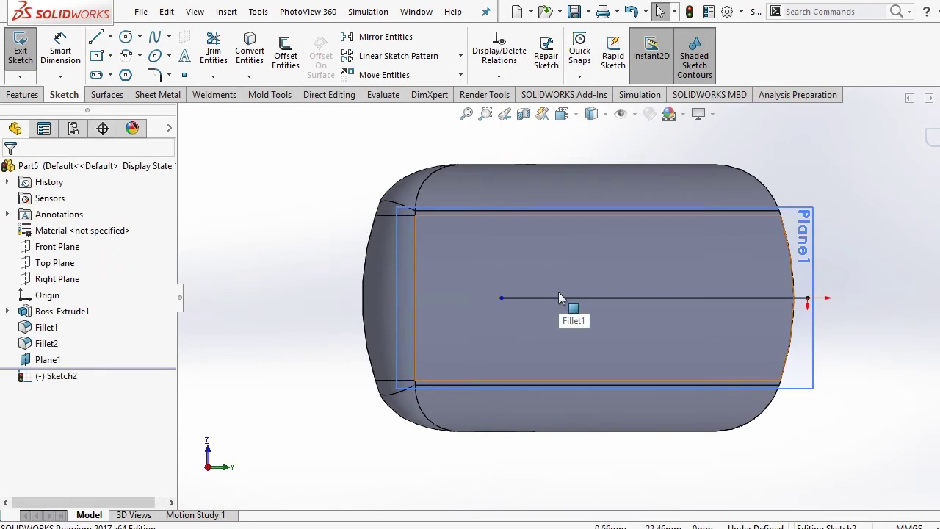
click(559, 298)
click(629, 257)
click(331, 246)
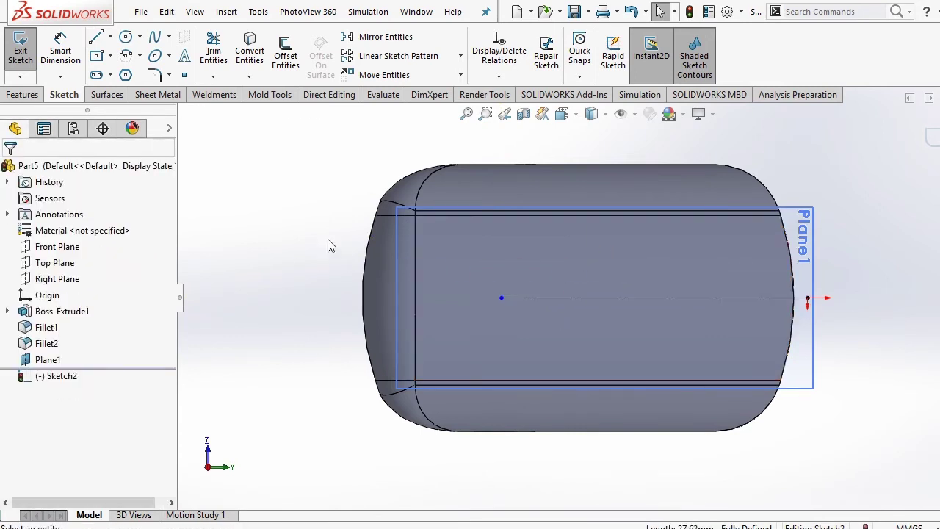
Draw a closed rectangle centred on the construction line using Midpoint Line.
click(109, 37)
click(129, 57)
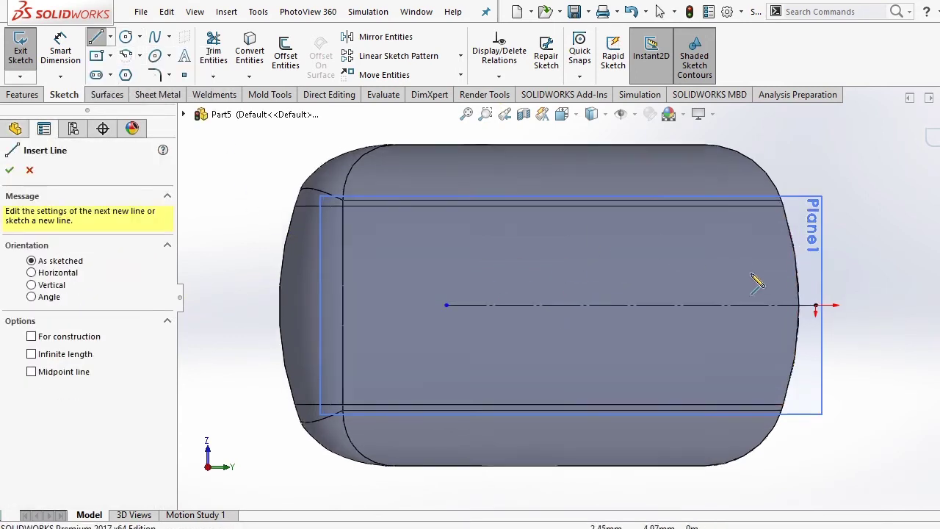
scroll(807, 294, down, 3)
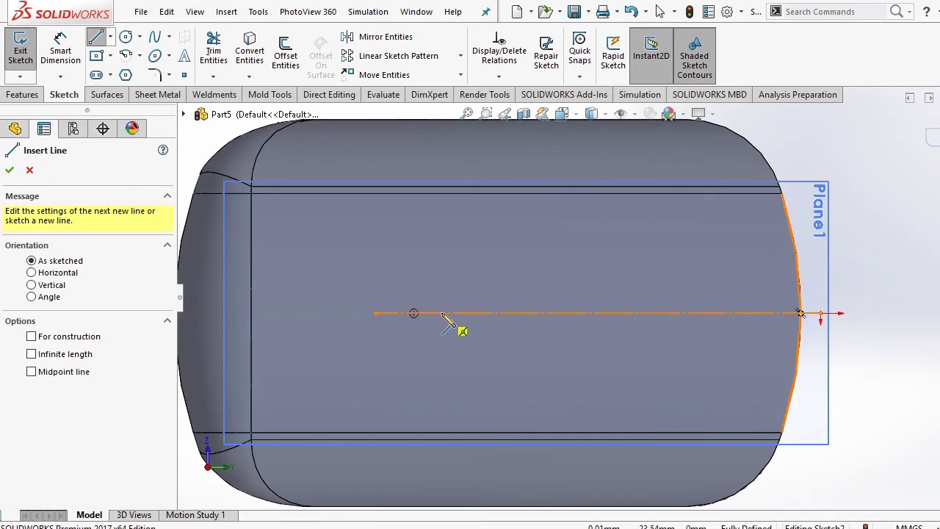
click(109, 37)
click(121, 89)
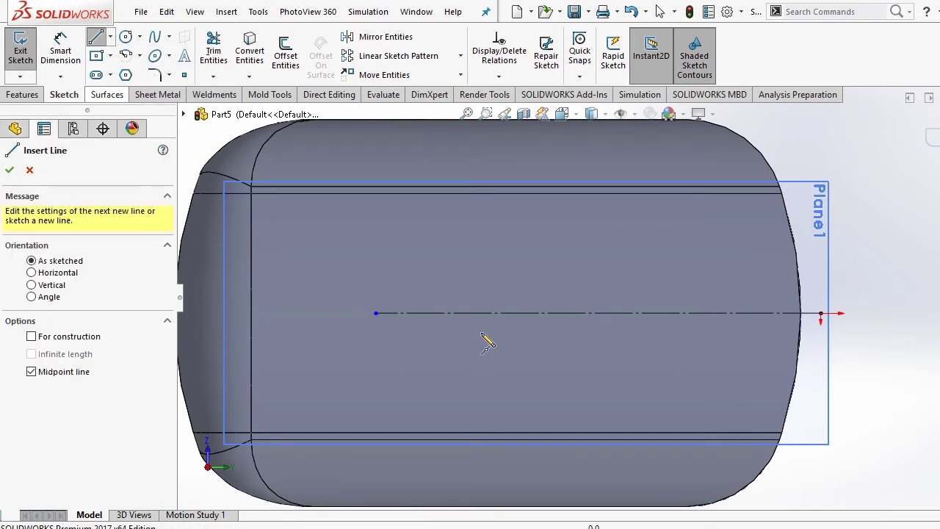
click(480, 314)
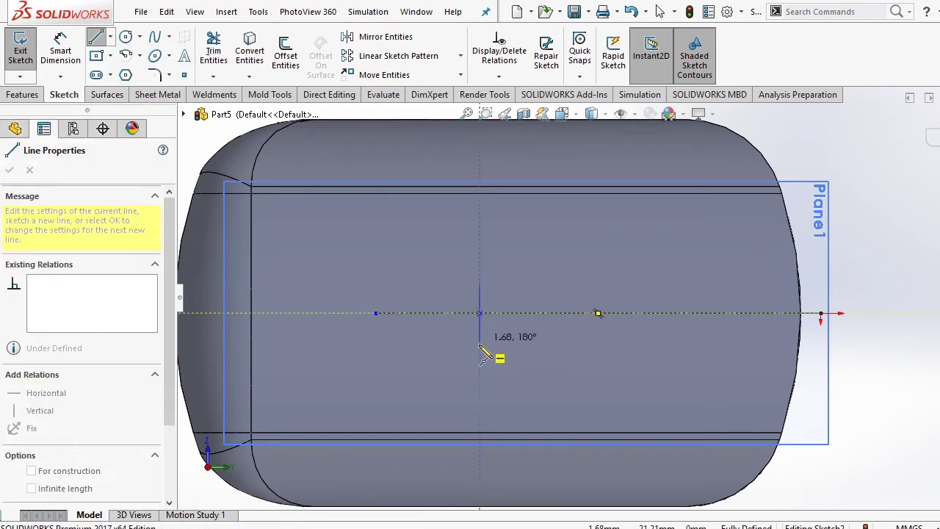
click(480, 364)
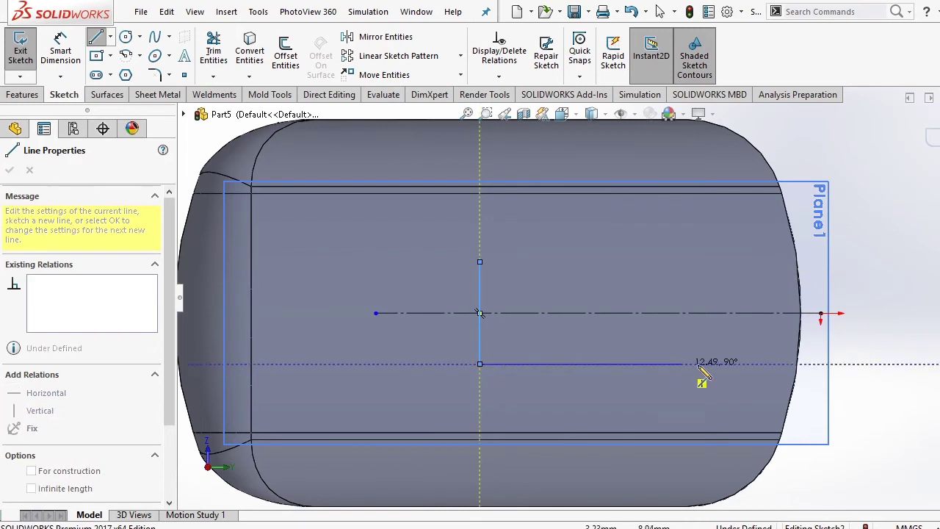
click(791, 364)
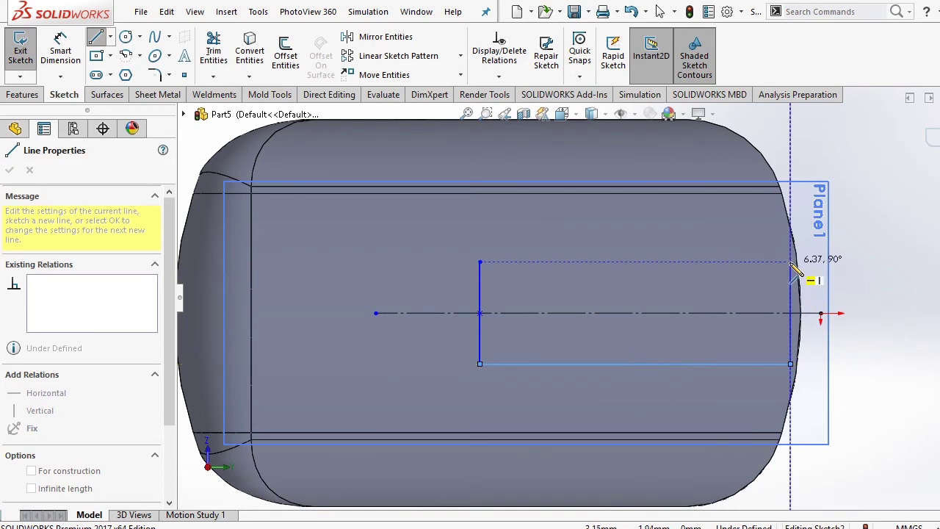
click(791, 262)
click(479, 262)
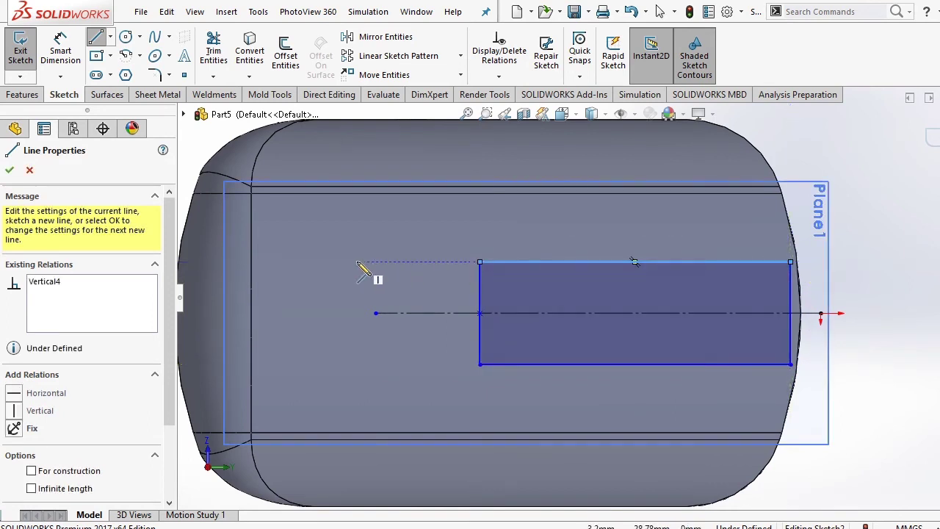
right_click(360, 263)
click(384, 272)
Dimension the rectangle's height at 1.81 mm.
click(60, 49)
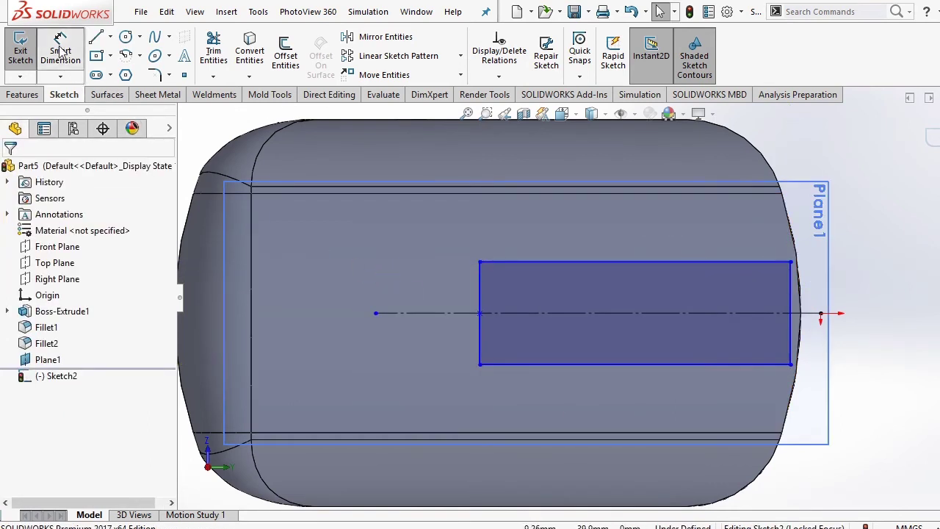
click(610, 263)
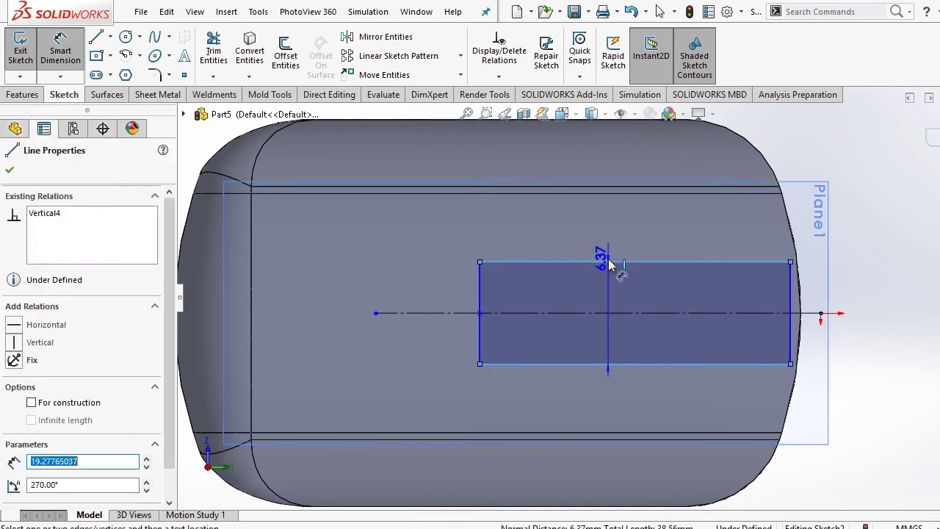
click(480, 285)
click(415, 294)
text(1)
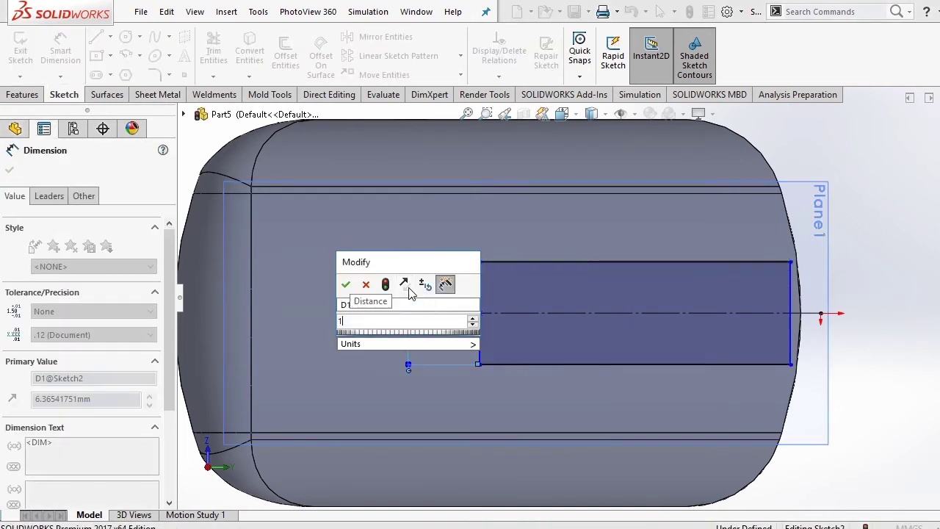
text(.8.1)
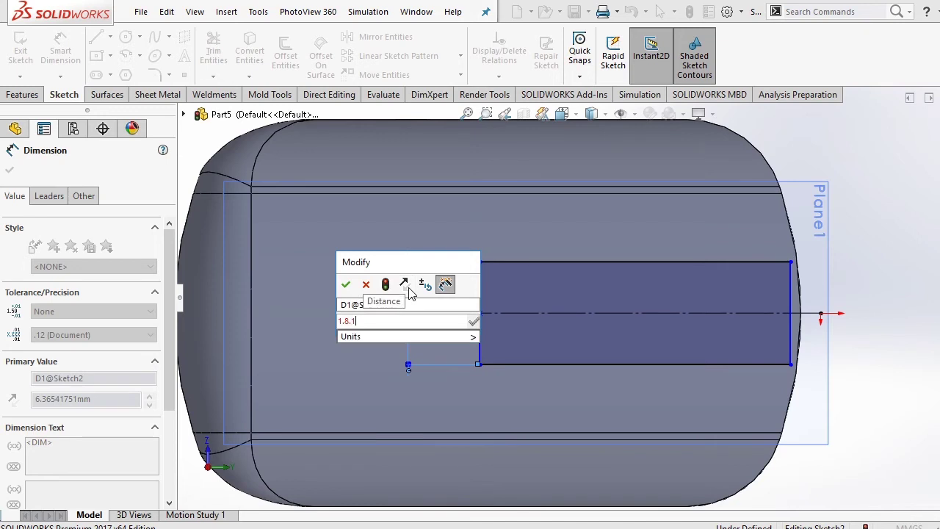
key(BackSpace)
key(BackSpace)
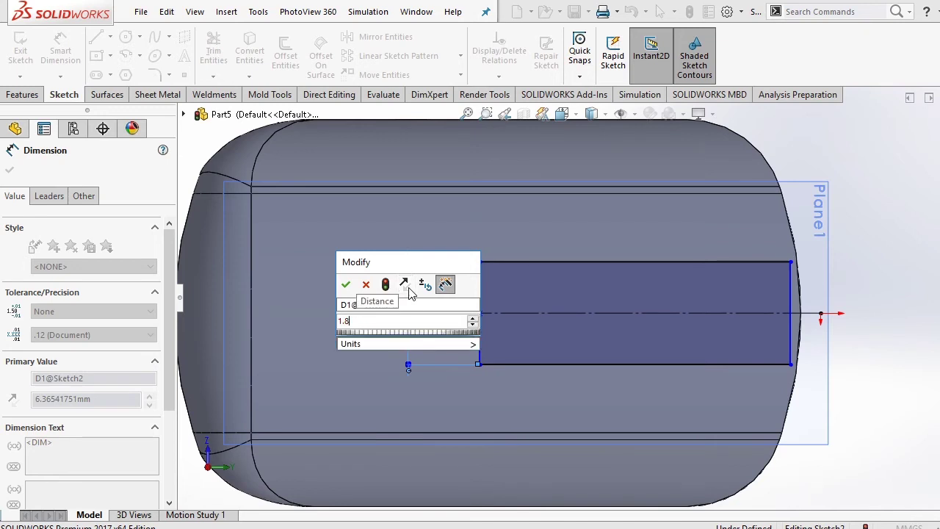
key(BackSpace)
text(8)
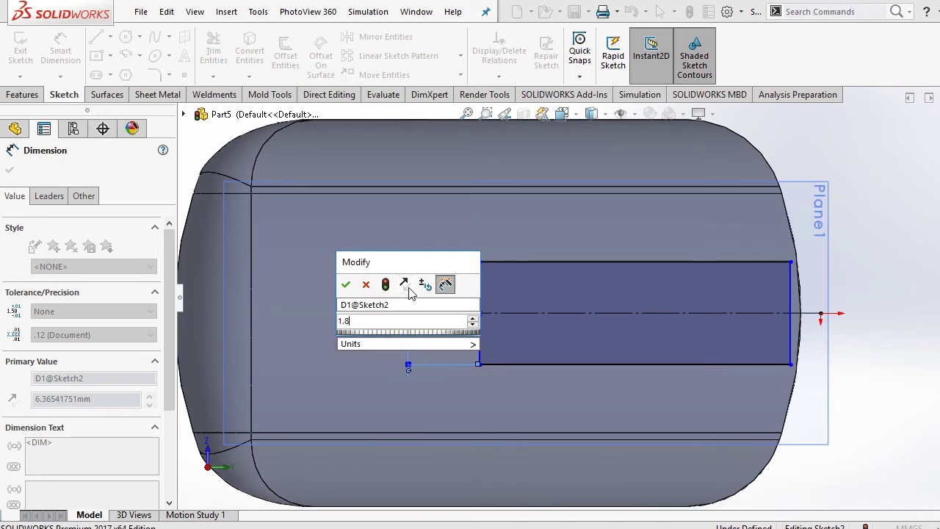
key(Return)
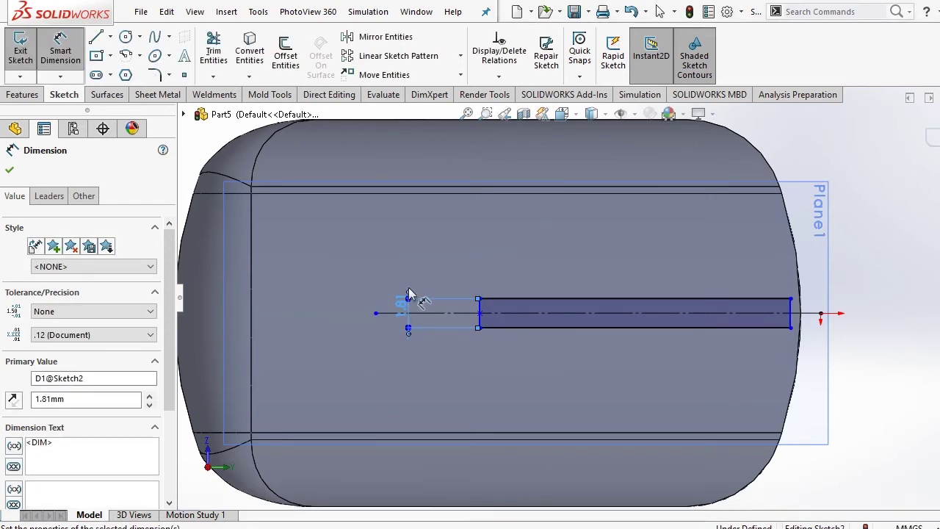
click(9, 172)
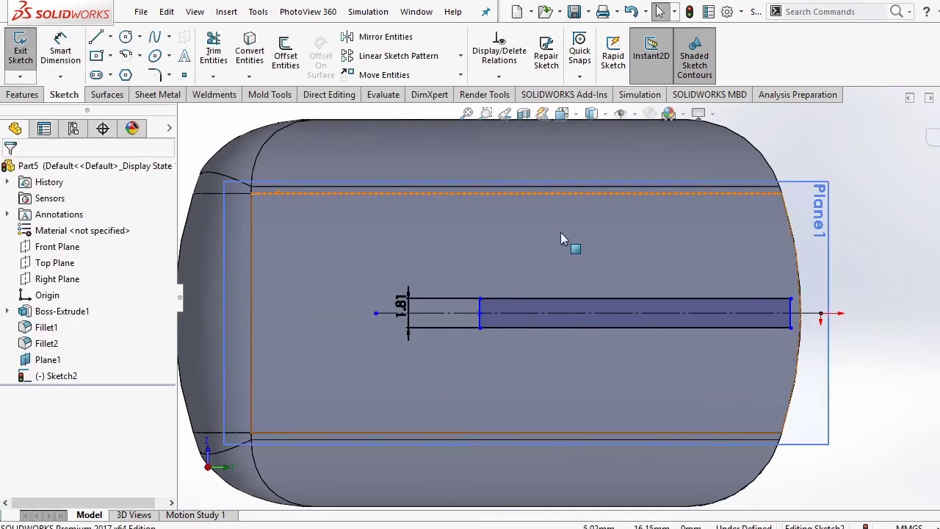
Set the rectangle's length to 24.1 mm and slide it left on the face.
click(568, 299)
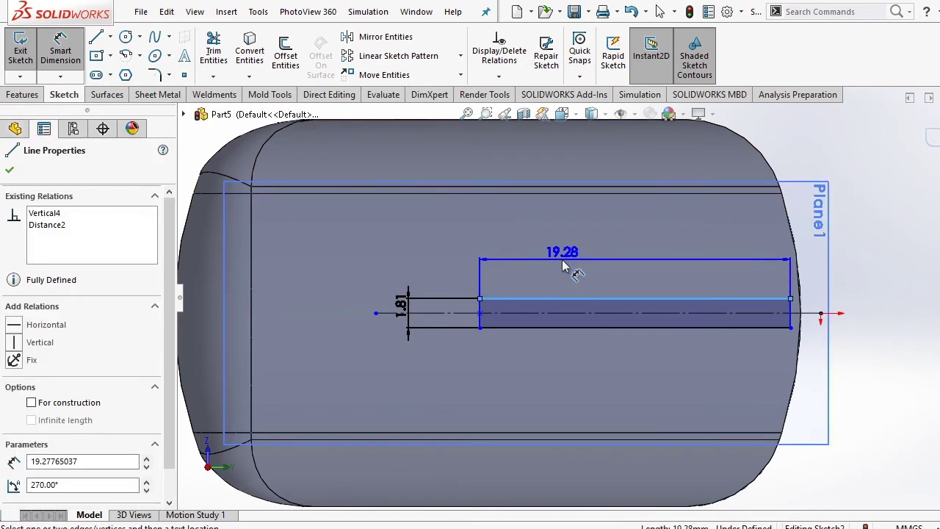
click(506, 265)
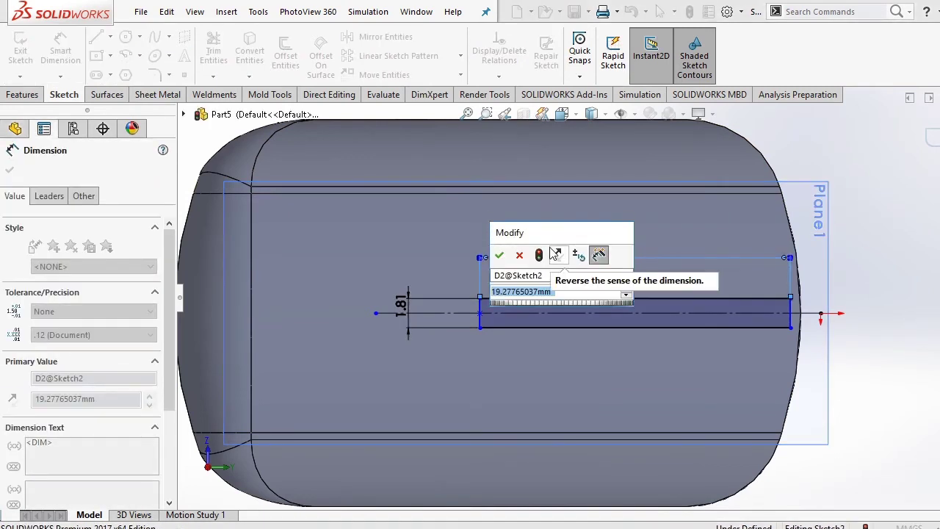
text(24)
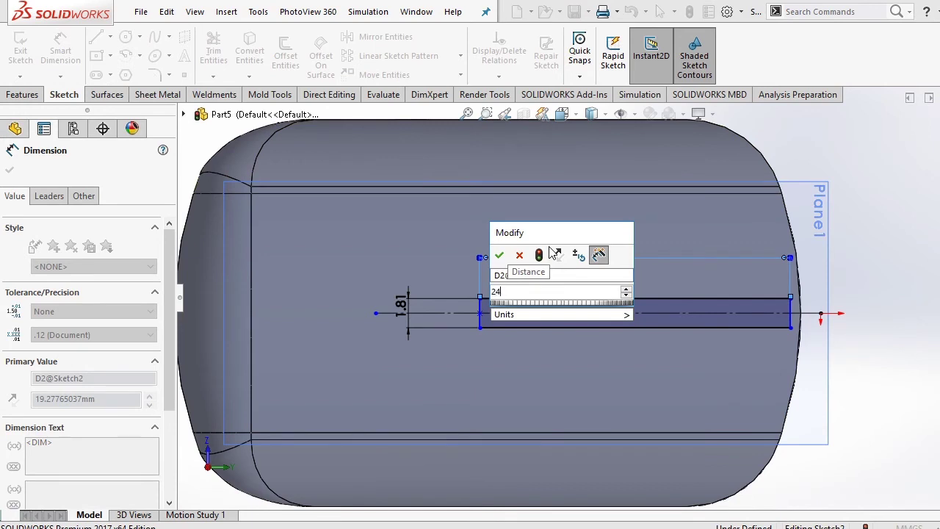
text(.1)
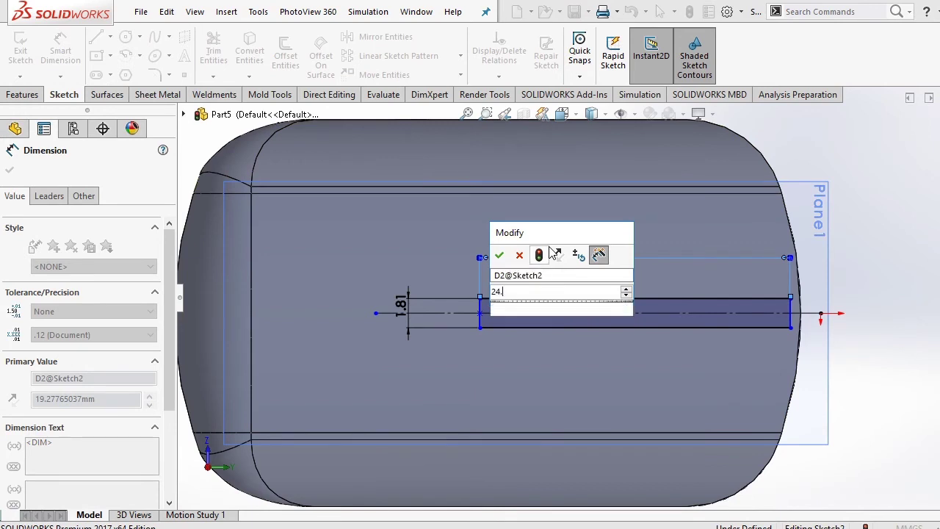
key(Return)
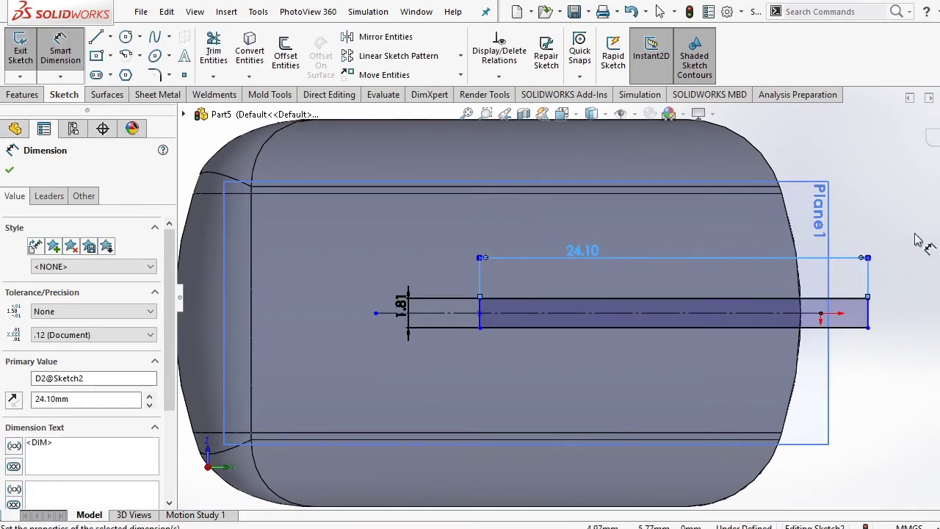
click(917, 244)
right_click(918, 248)
click(815, 289)
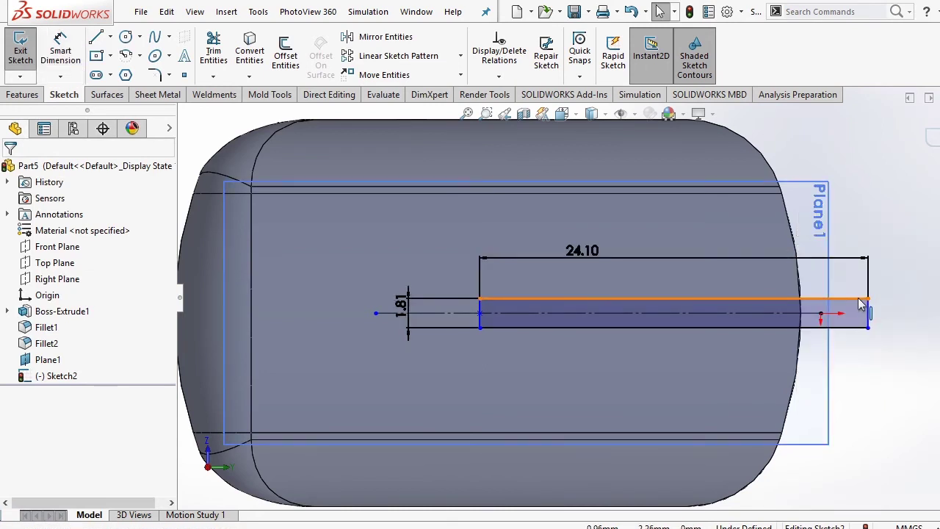
drag(868, 300, 792, 305)
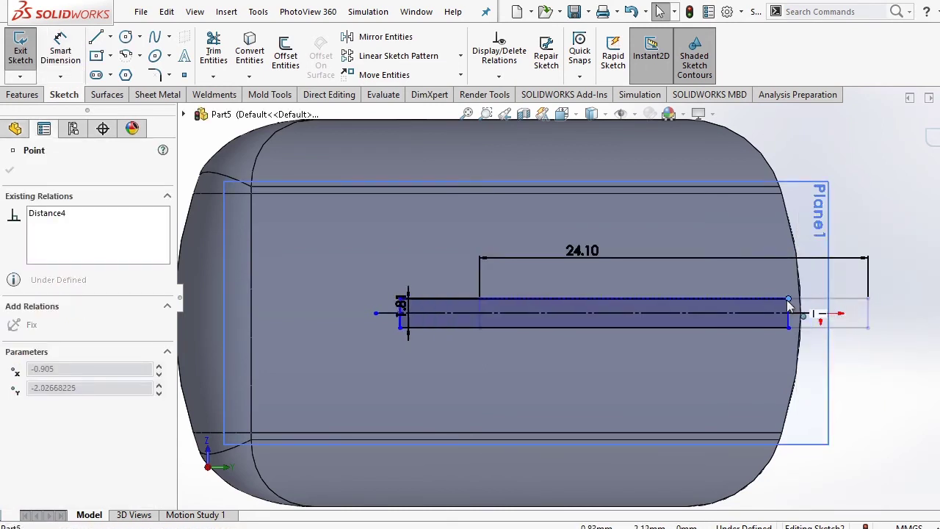
click(913, 413)
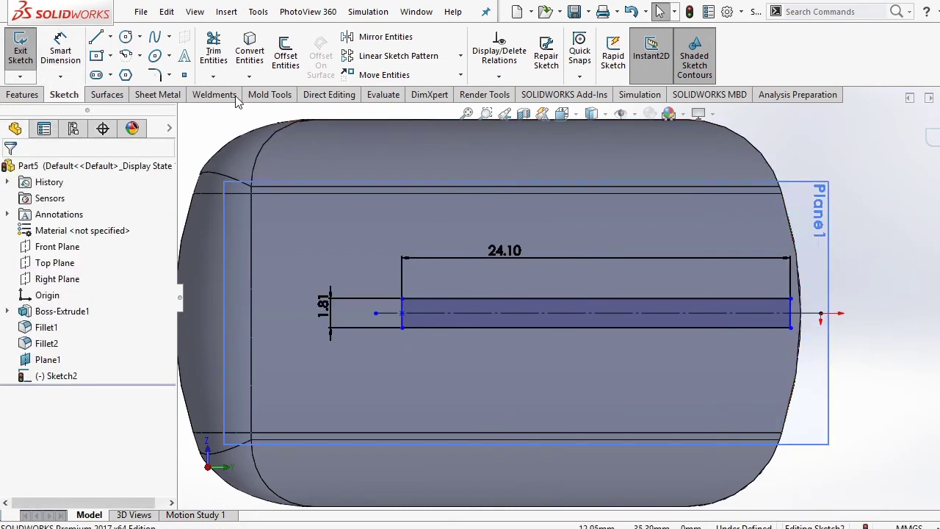
Dimension the slot's gap from the handle end, settling on 1.5 mm after trying 1.8 and 1.7.
scroll(764, 338, down, 2)
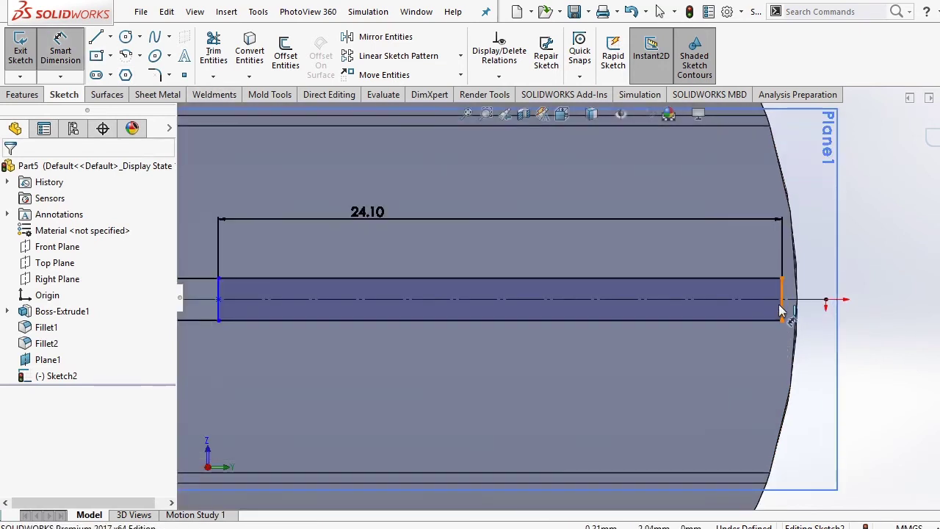
click(783, 310)
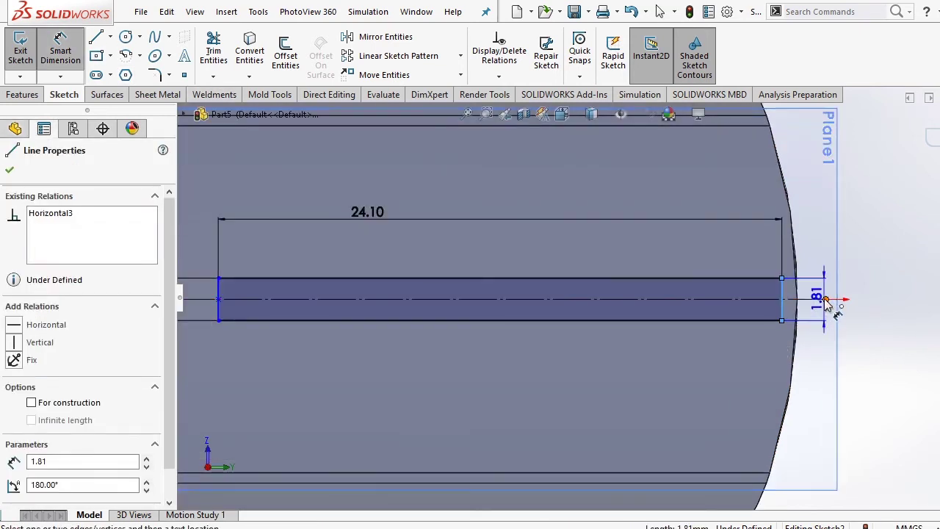
click(826, 300)
click(820, 274)
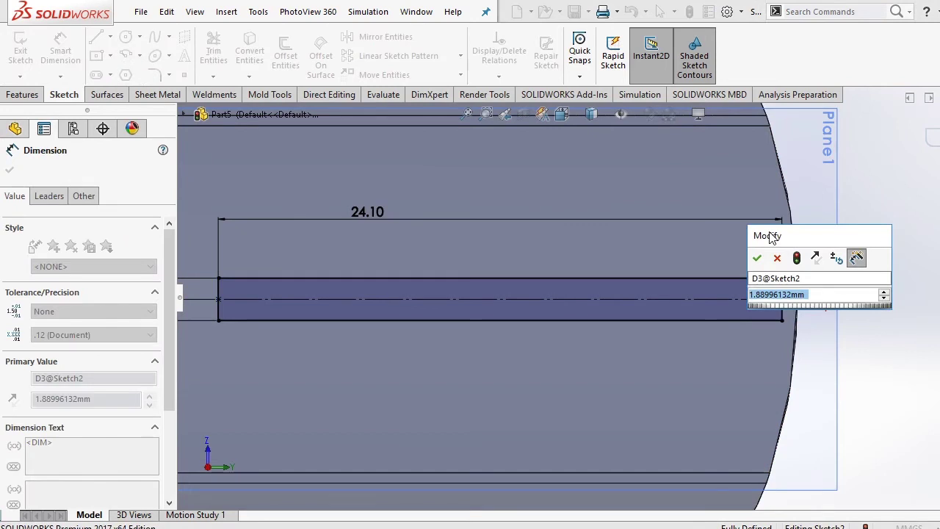
text(1.8)
key(Return)
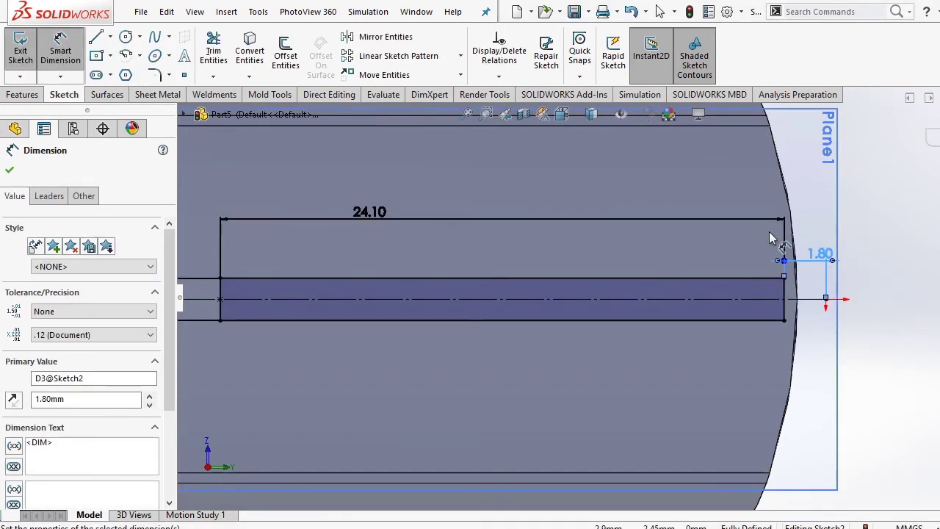
double_click(824, 257)
text(1)
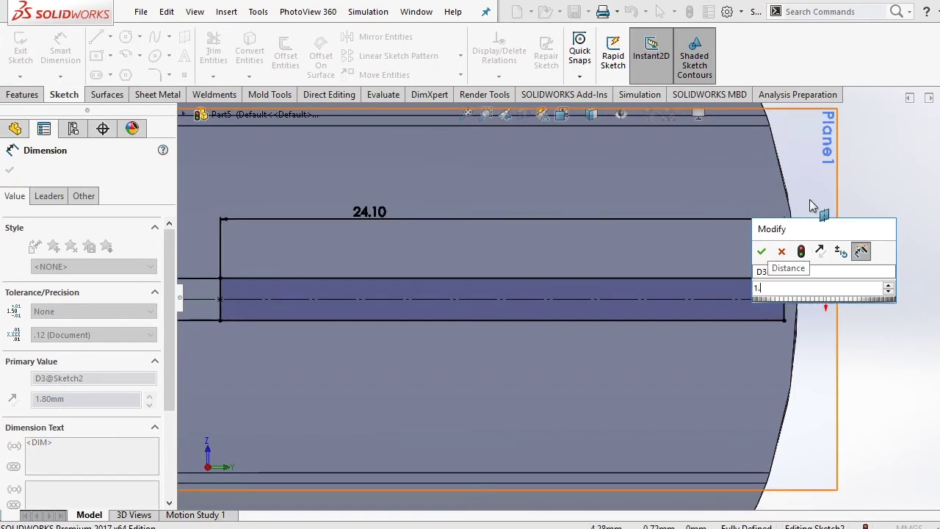
text(.7)
key(Return)
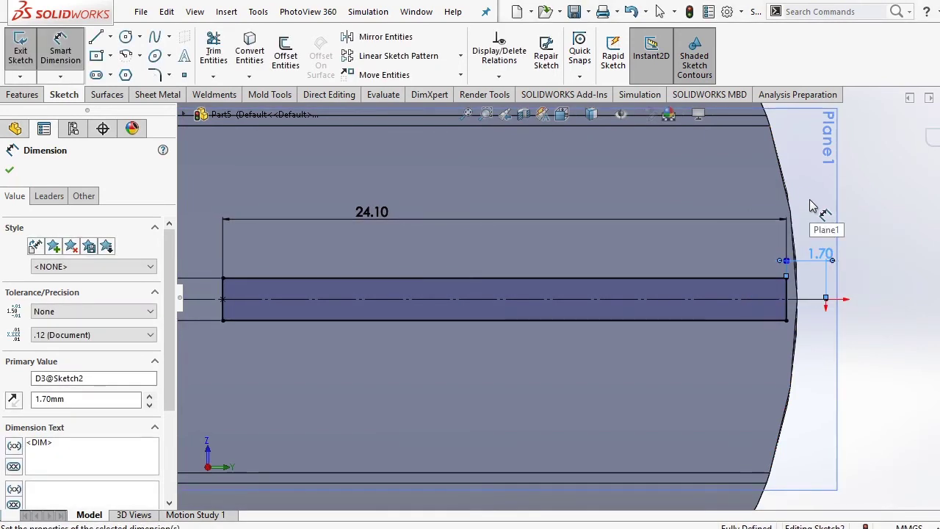
double_click(817, 258)
text(1.5)
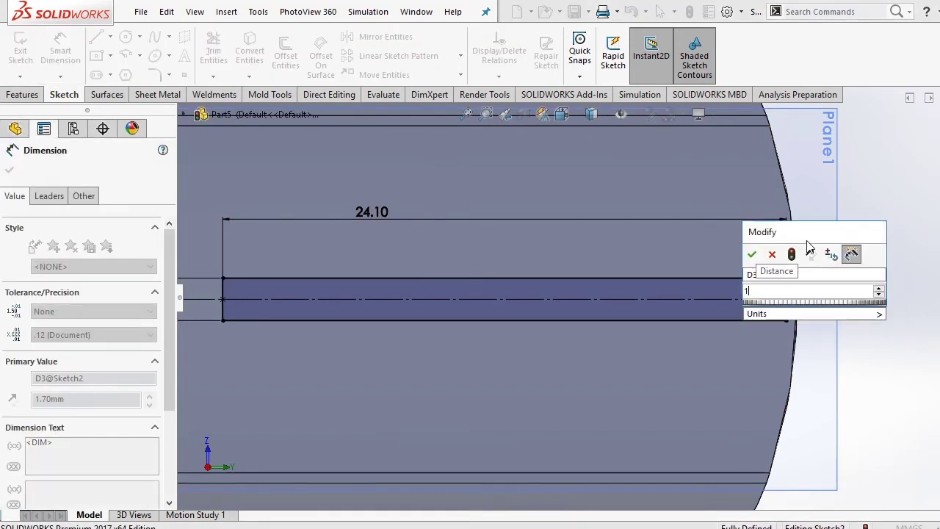
key(Return)
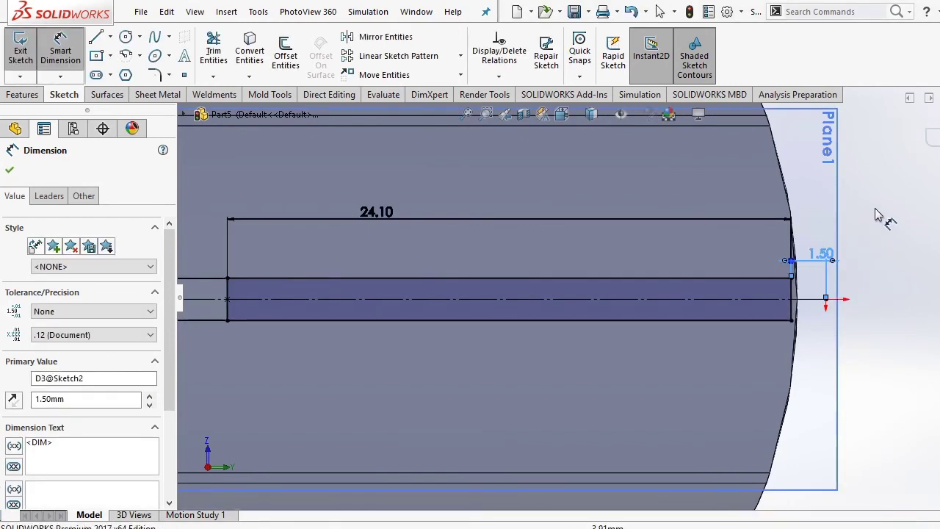
click(883, 214)
key(f)
key(ctrl+7)
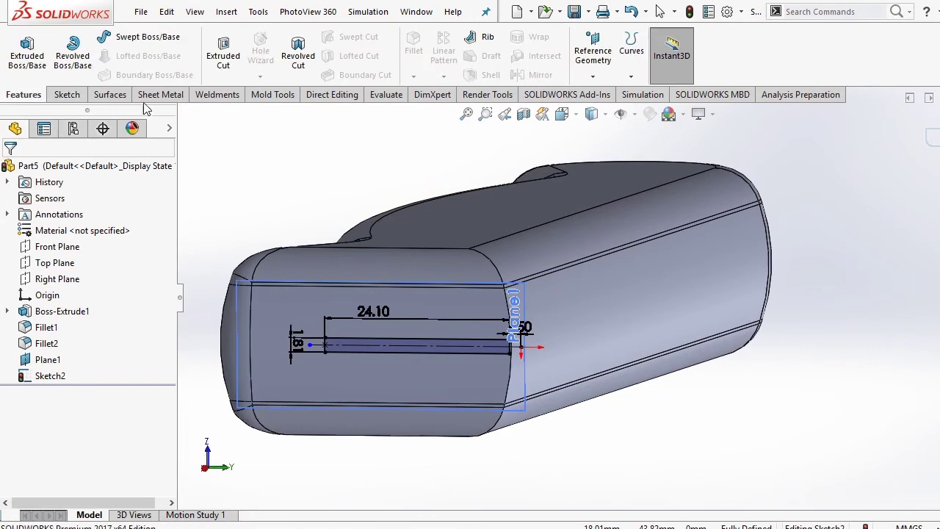
Extrude-cut the slot sketch blind 60 mm into the handle end.
click(224, 51)
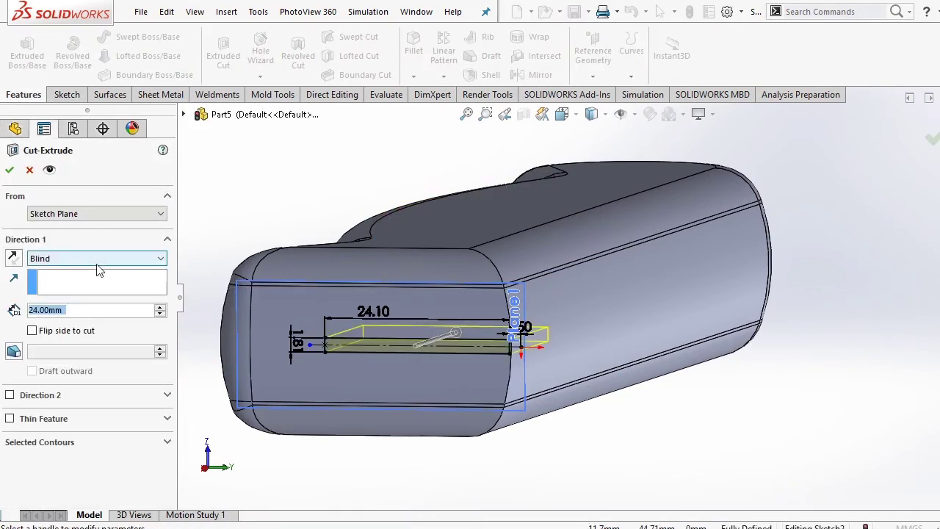
text(60)
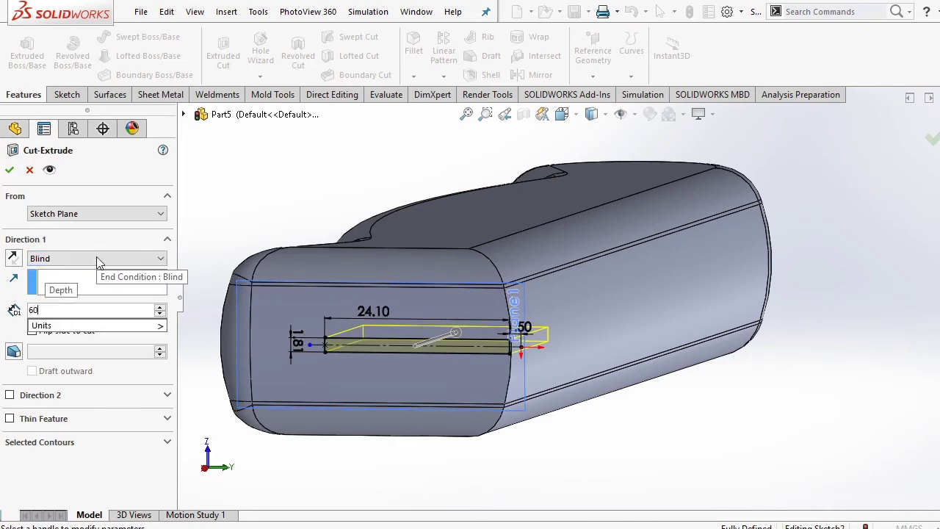
key(Return)
middle_drag(304, 182, 311, 198)
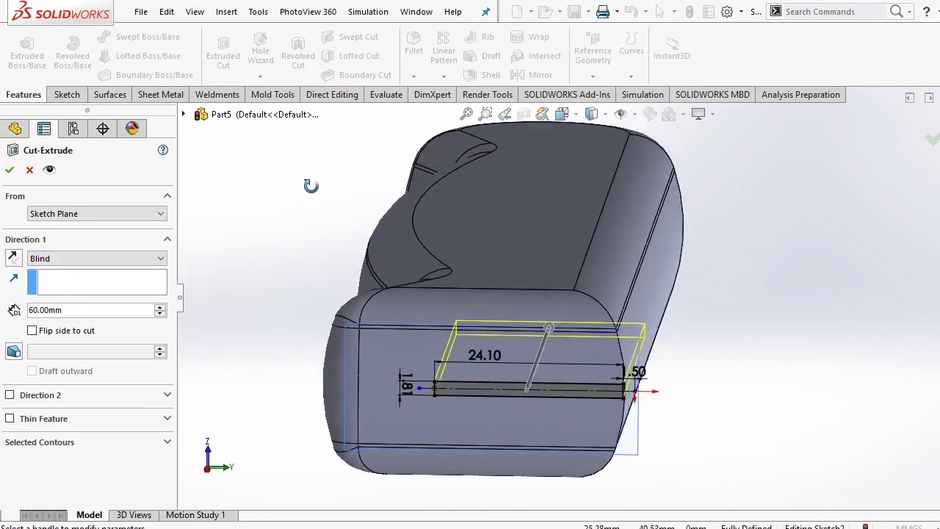
click(10, 170)
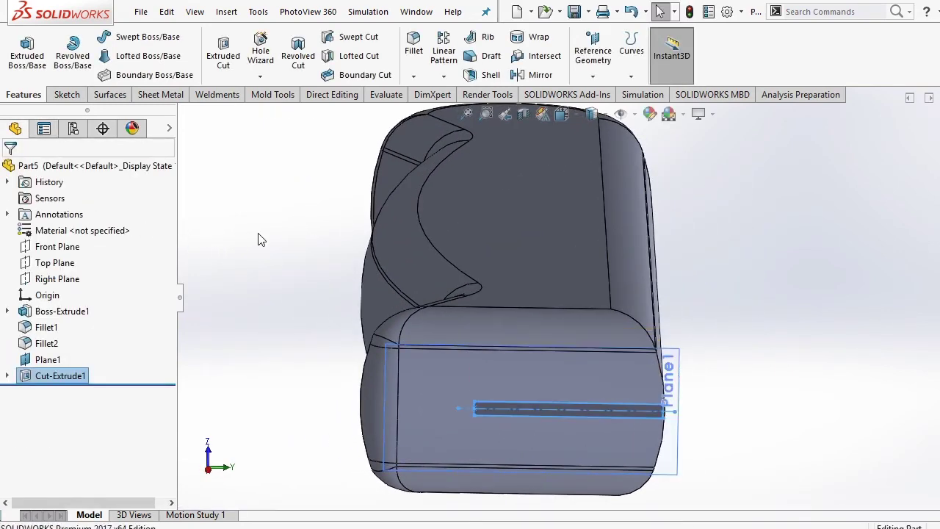
Hide Plane1, view the slotted handle from the Front, and open the File menu.
middle_drag(259, 238, 372, 253)
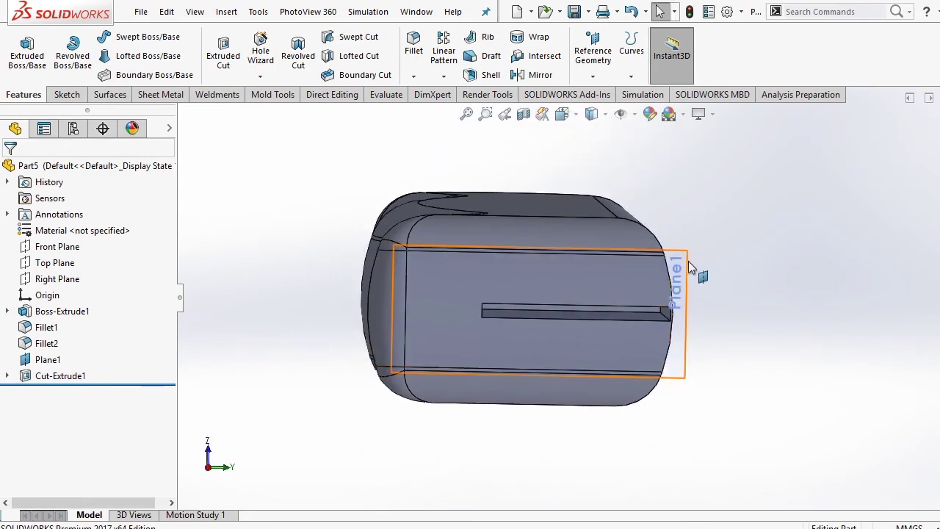
right_click(684, 263)
click(741, 237)
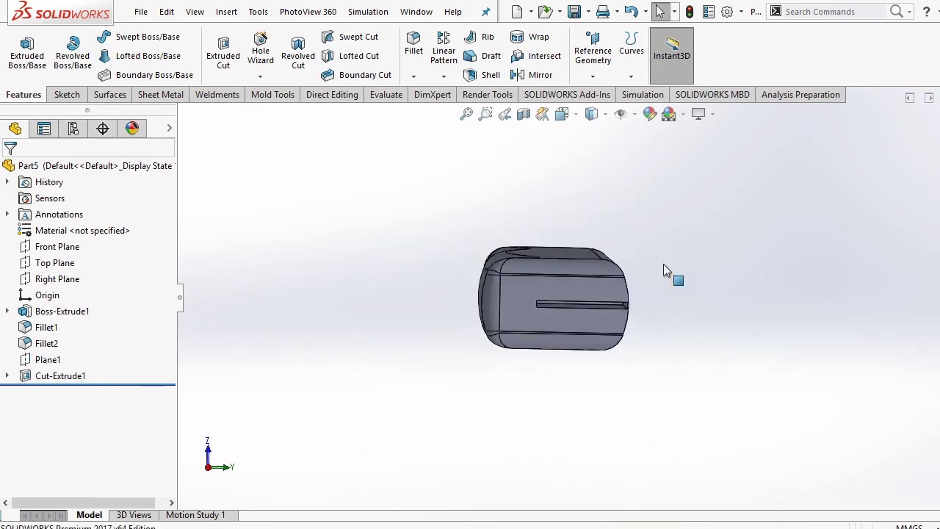
mouse_move(664, 263)
middle_down()
mouse_move(767, 324)
mouse_move(766, 416)
mouse_move(648, 264)
mouse_move(651, 321)
mouse_move(619, 365)
mouse_move(562, 384)
mouse_move(543, 422)
mouse_move(568, 292)
mouse_move(645, 286)
middle_up()
scroll(568, 292, up, 5)
scroll(645, 285, down, 2)
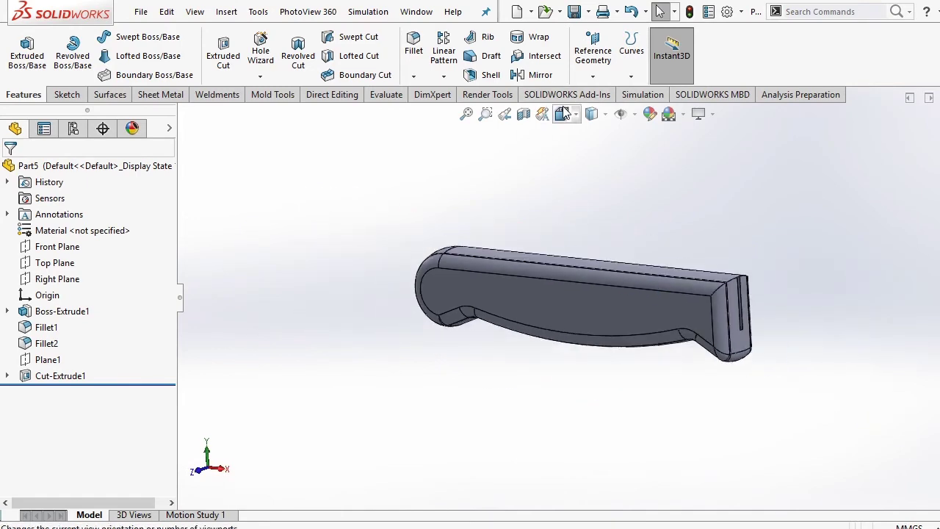
key(space)
click(506, 285)
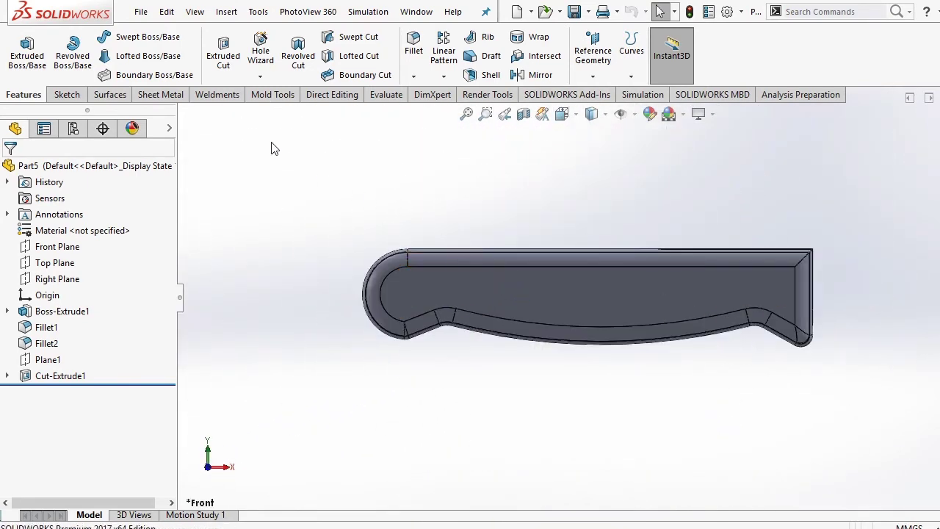
click(140, 13)
Save the handle as part 5 and create a new assembly document.
click(175, 172)
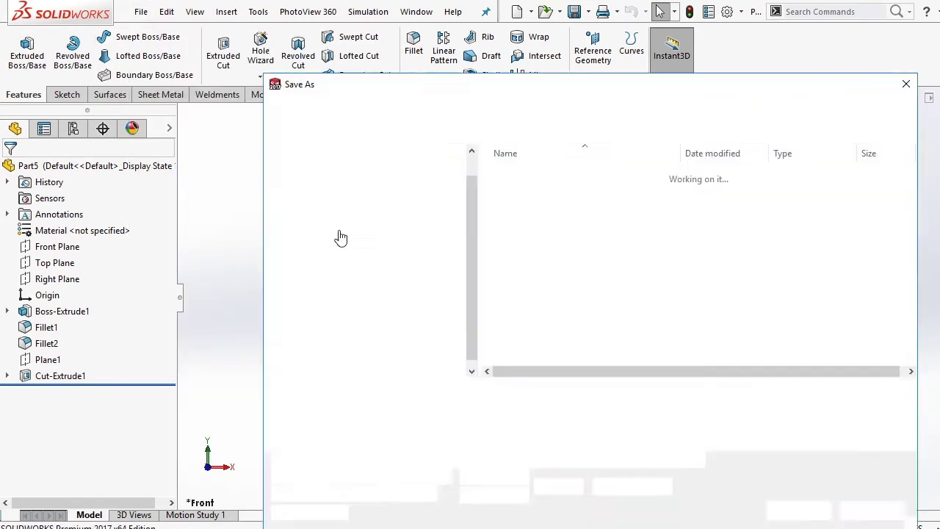
key(Return)
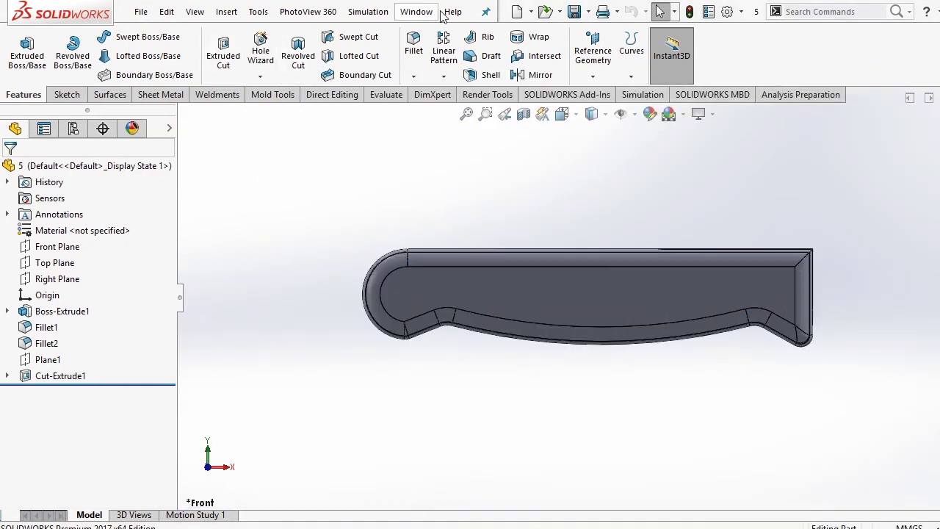
click(532, 11)
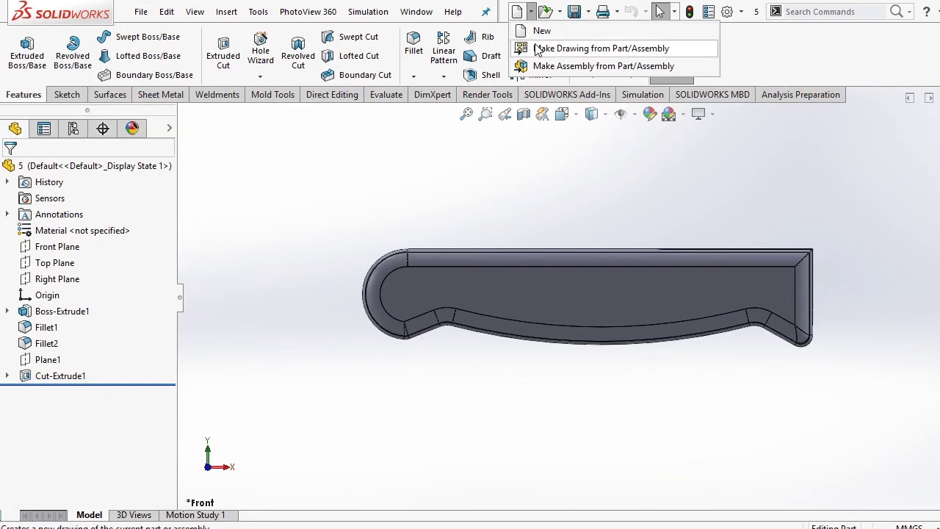
click(544, 30)
click(447, 188)
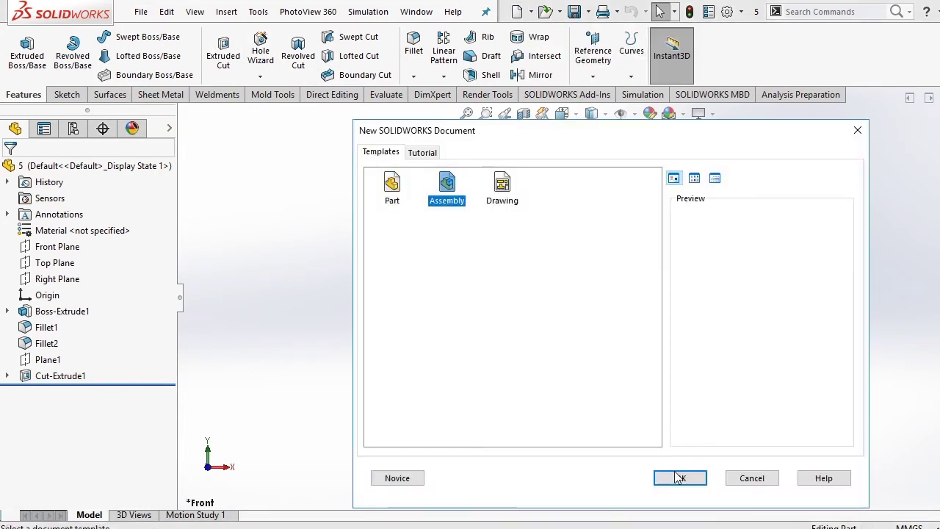
click(680, 478)
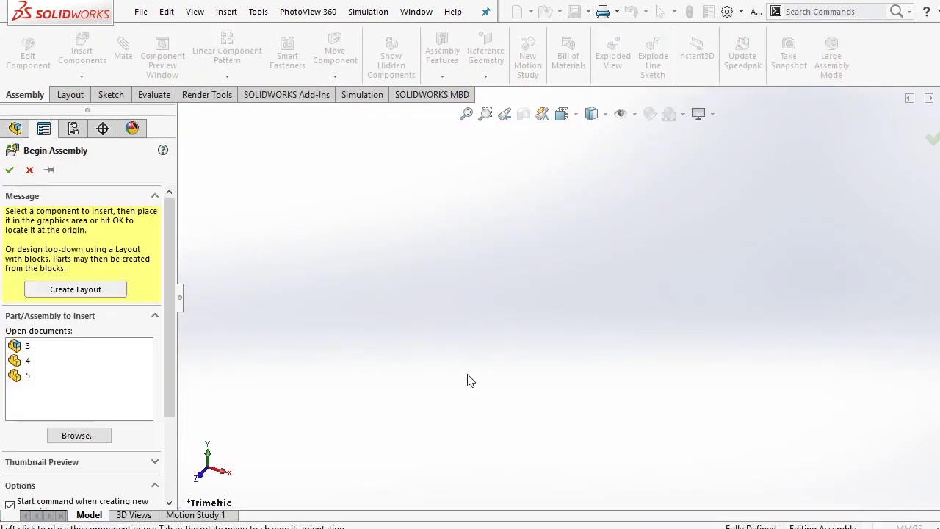
Insert part 4, the blade, into the assembly and set it to float.
click(22, 362)
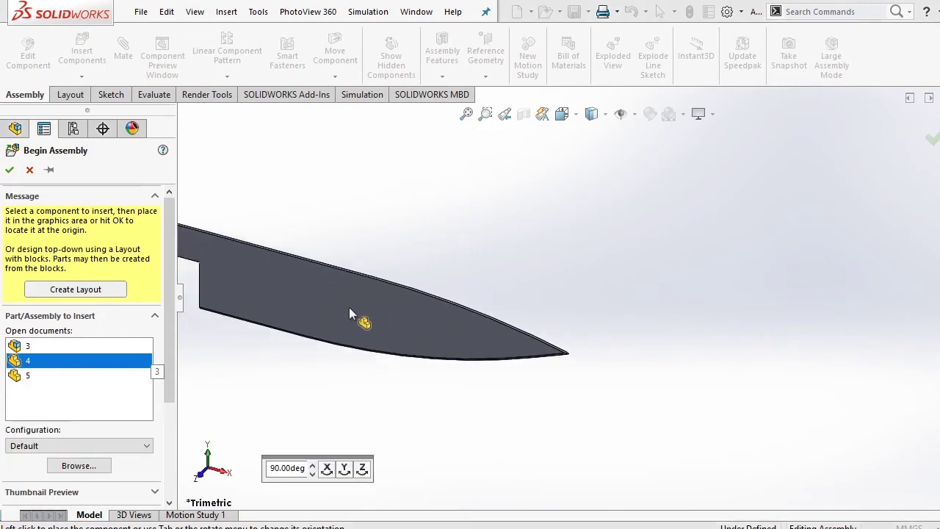
click(651, 258)
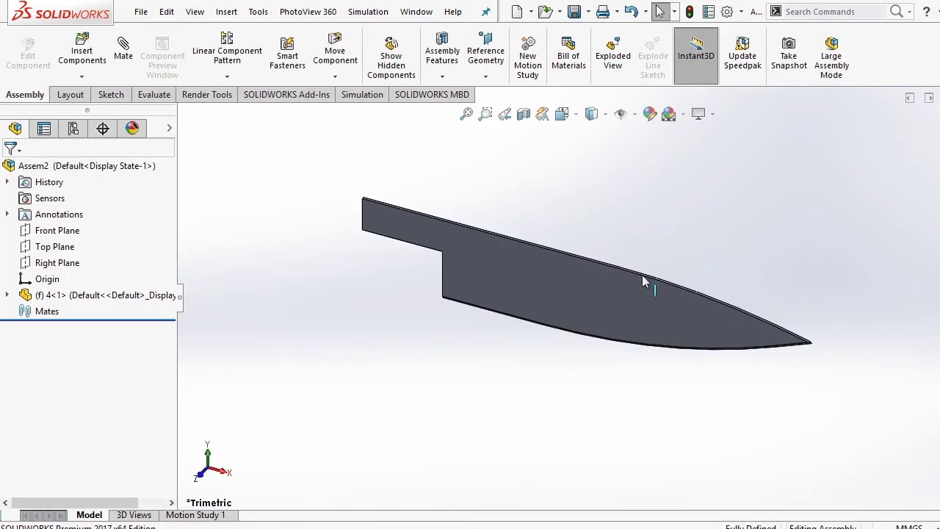
right_click(624, 294)
click(661, 254)
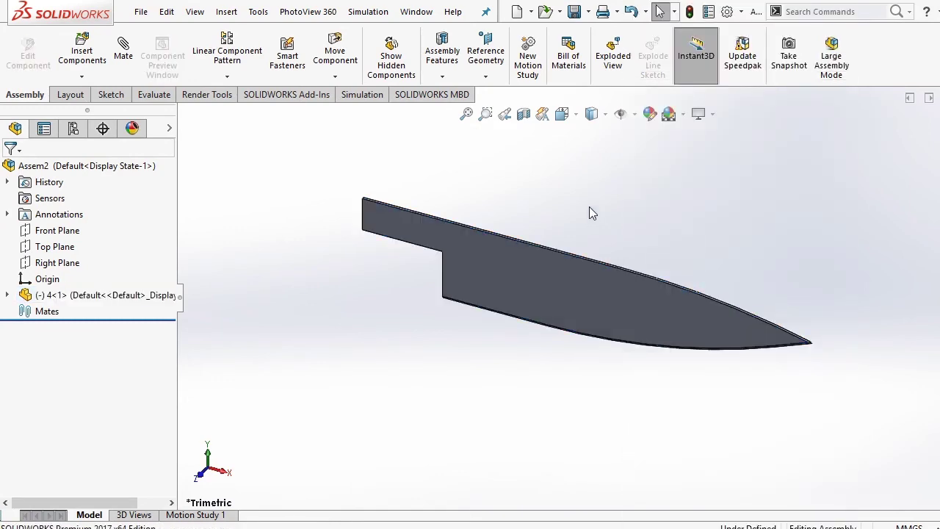
click(562, 115)
Mate the blade's Front and Top planes coincident with the assembly's Front and Top planes.
click(58, 231)
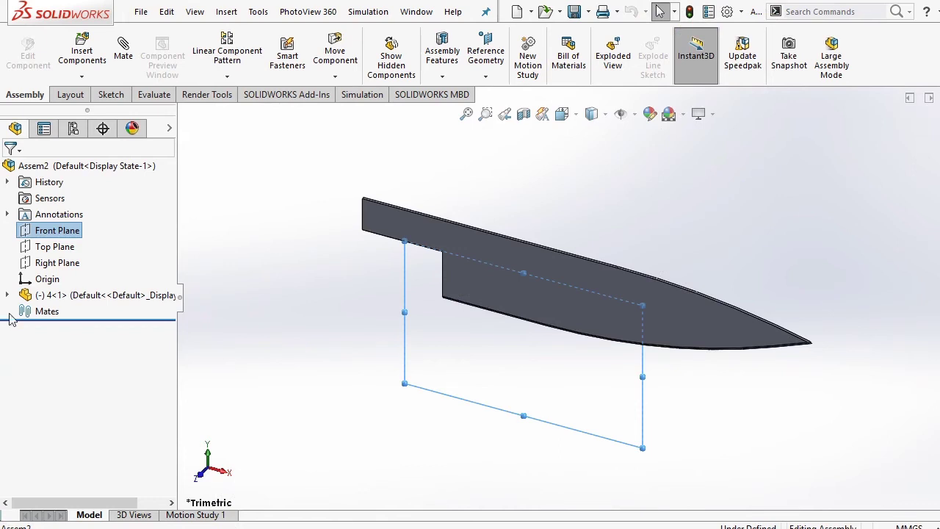
click(6, 296)
ctrl+click(69, 378)
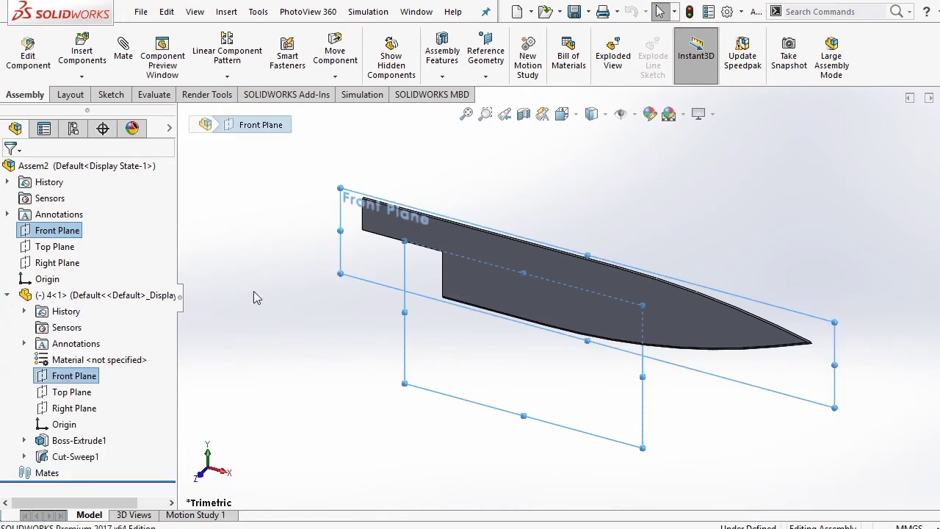
click(123, 51)
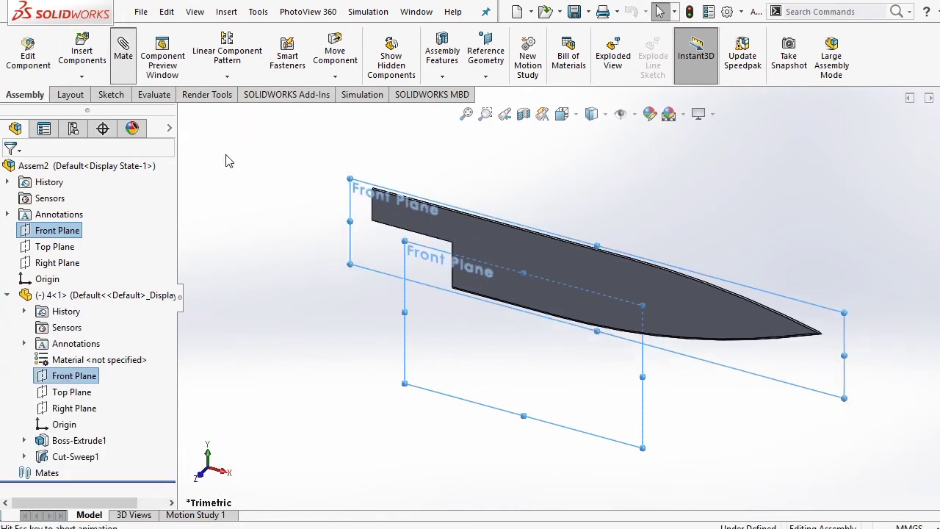
click(321, 279)
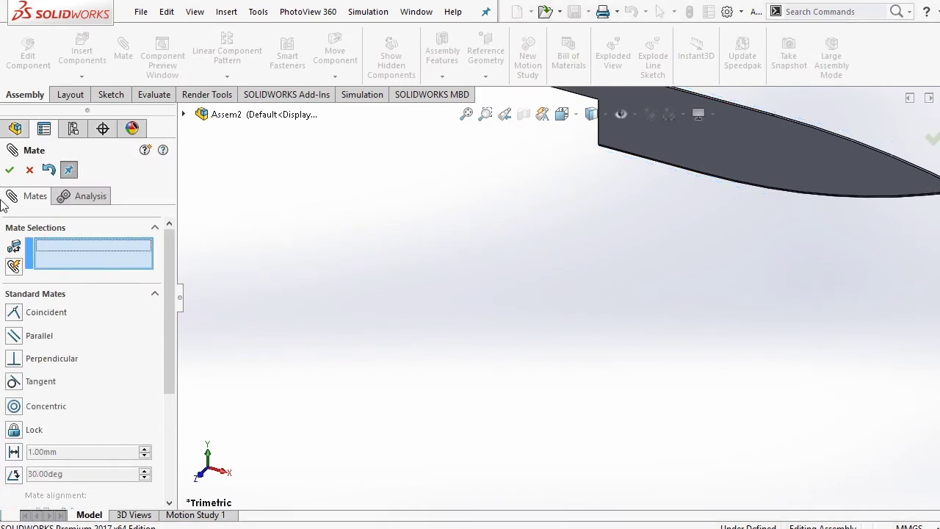
click(7, 171)
click(54, 250)
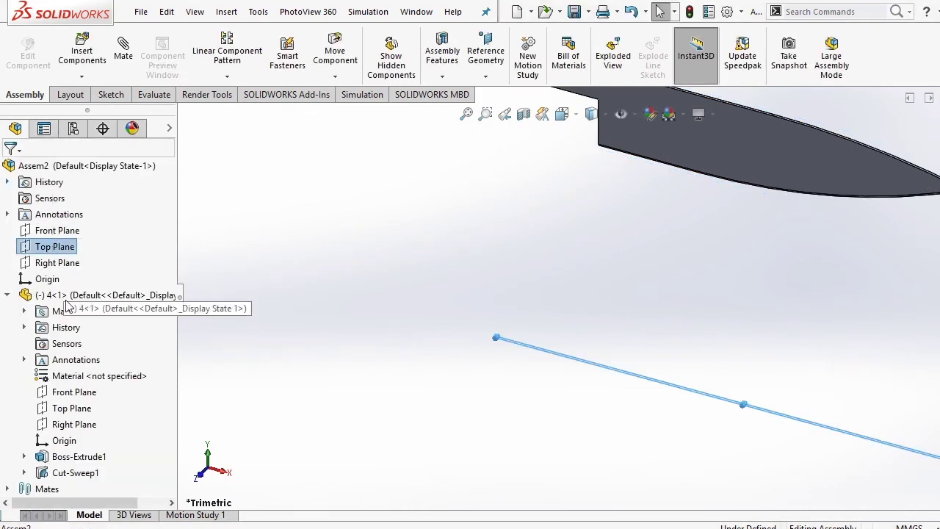
ctrl+click(71, 408)
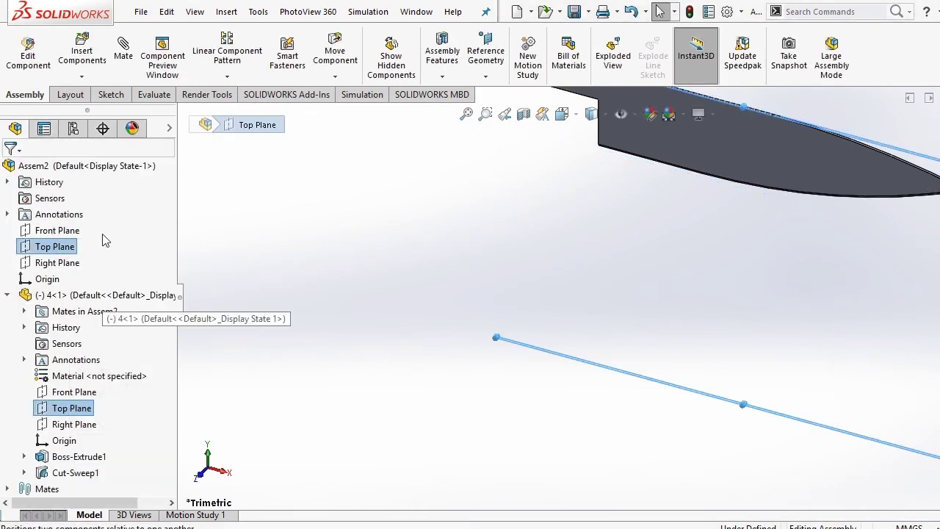
click(124, 50)
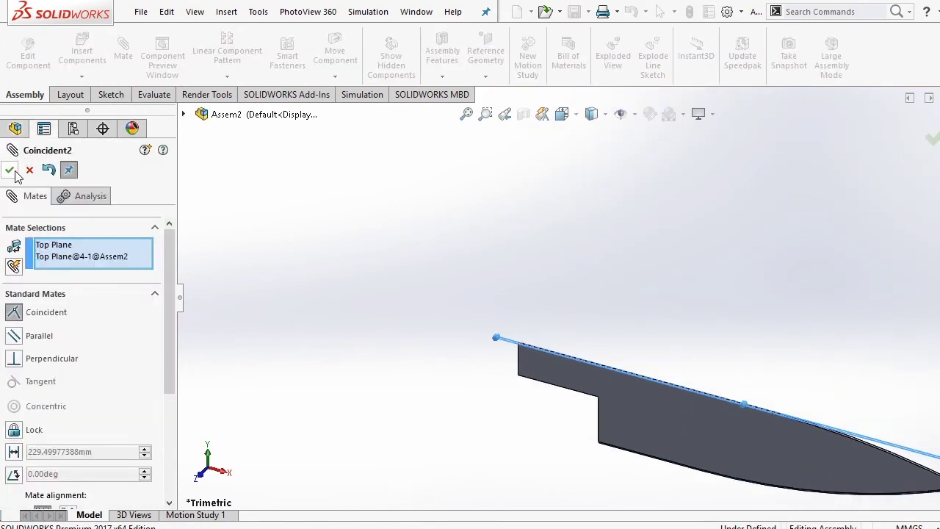
click(10, 171)
click(10, 171)
Mate the blade's Right plane coincident with the assembly's Right plane, fully defining it.
click(47, 266)
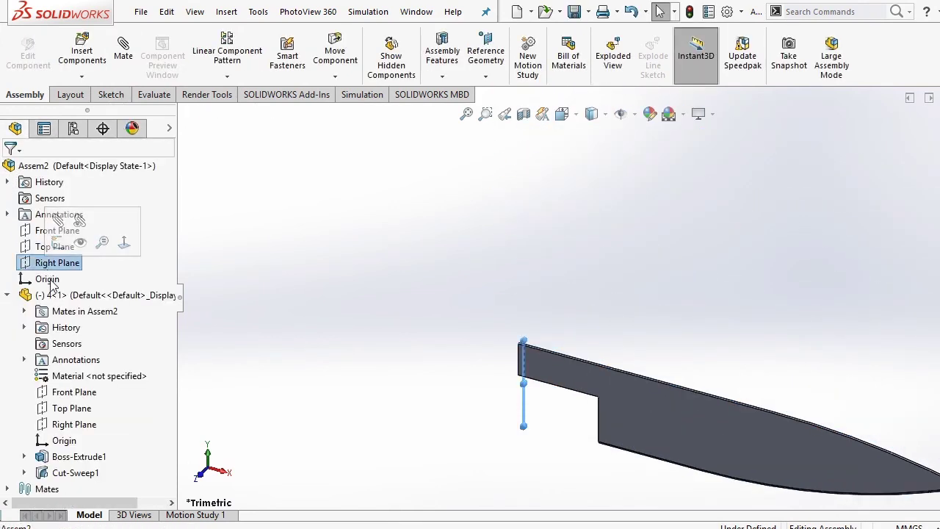
ctrl+click(71, 424)
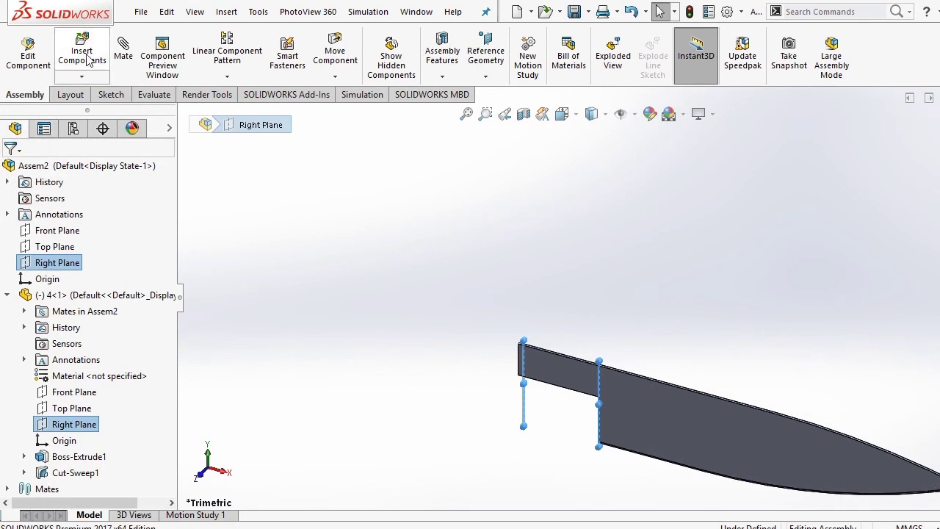
click(124, 48)
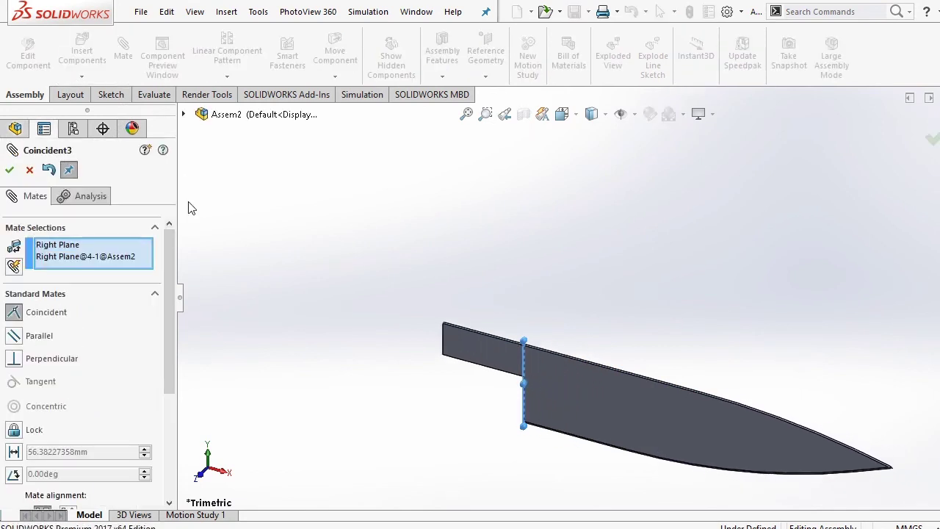
click(10, 170)
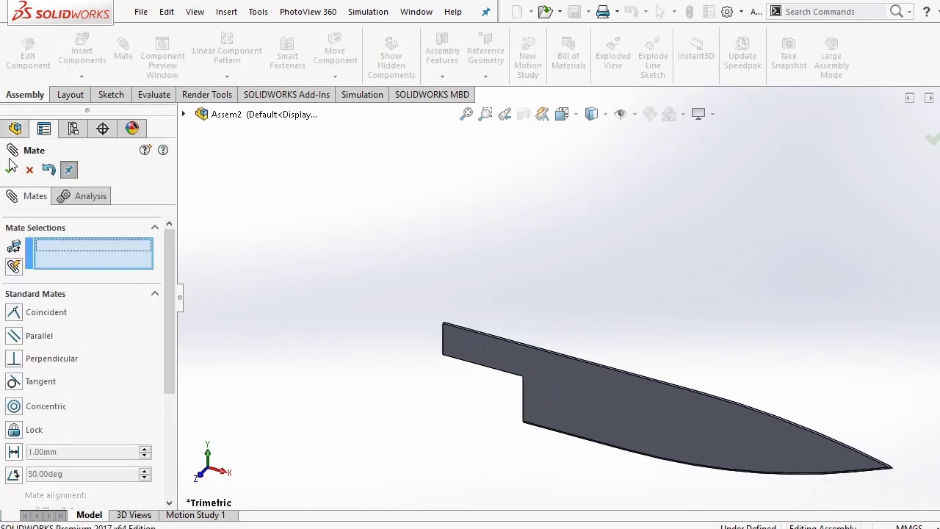
click(10, 173)
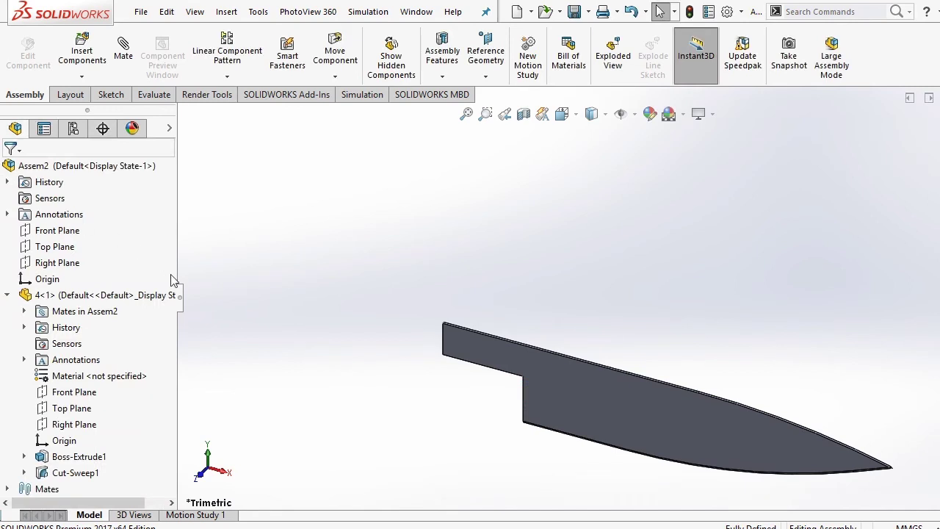
Insert part 5, the handle, beside the blade and orbit to its slotted end.
click(8, 294)
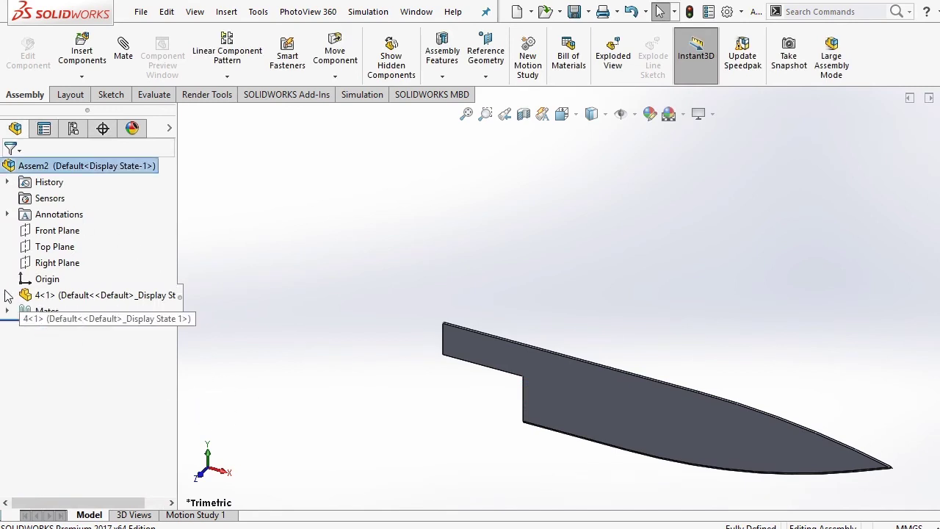
click(83, 50)
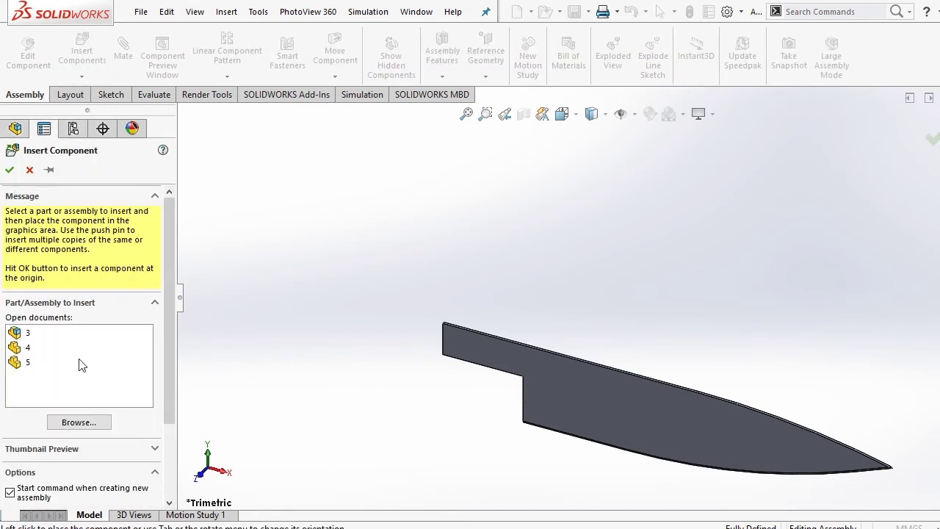
click(39, 366)
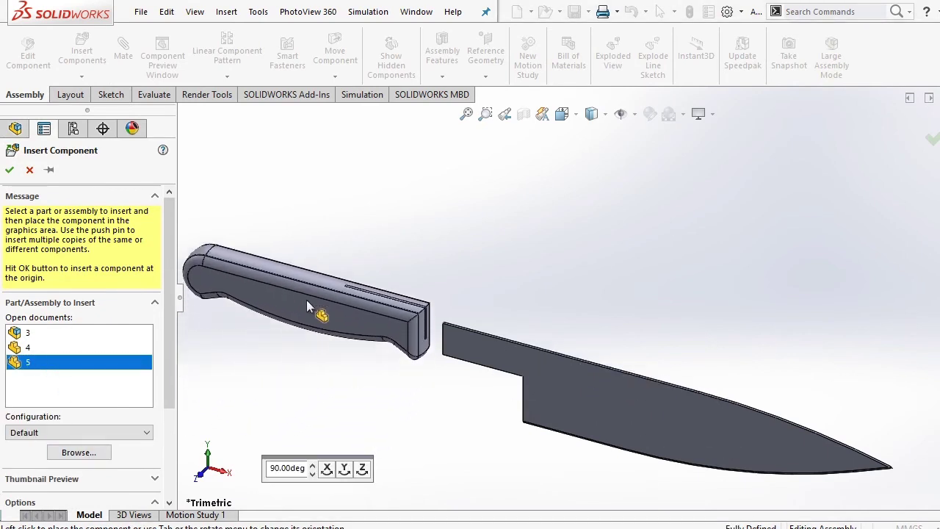
click(306, 300)
scroll(461, 301, down, 3)
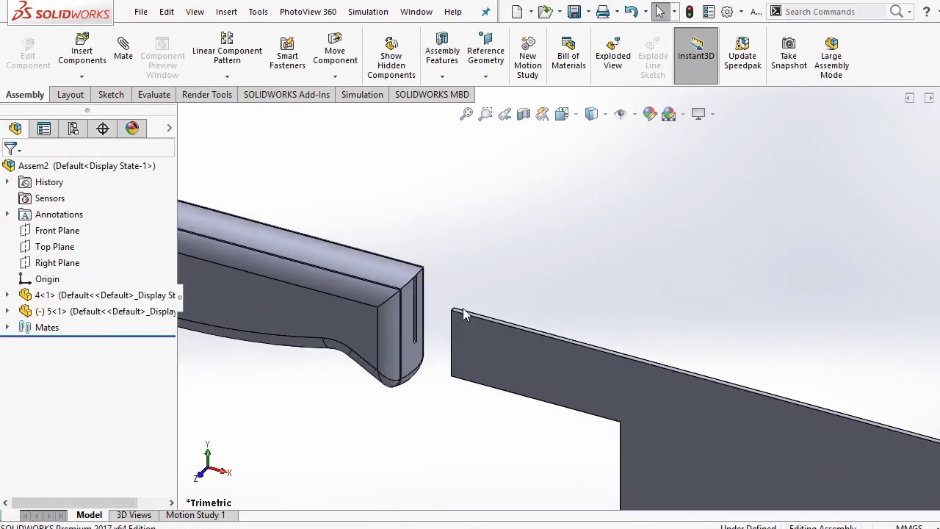
middle_drag(462, 307, 441, 281)
scroll(441, 278, up, 3)
scroll(465, 270, down, 2)
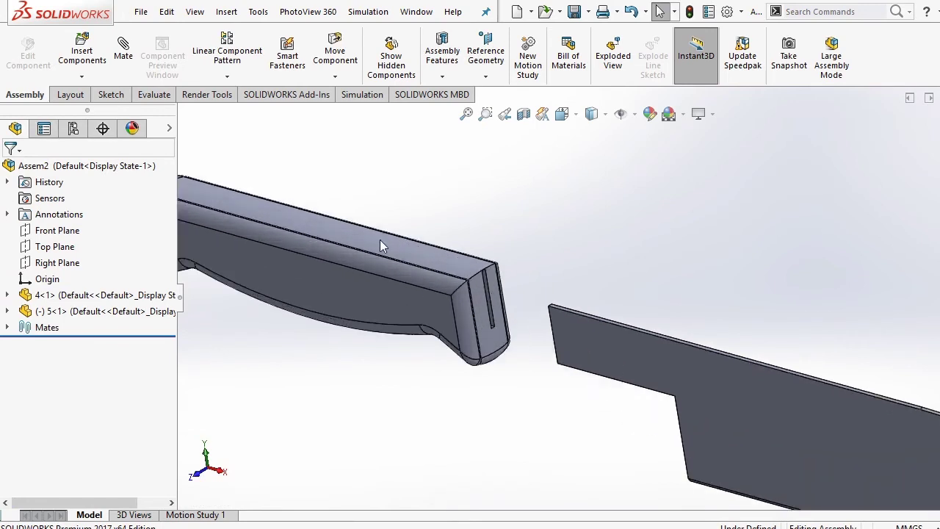
Add a Width mate centring the blade tab between the slot's two side faces.
click(129, 65)
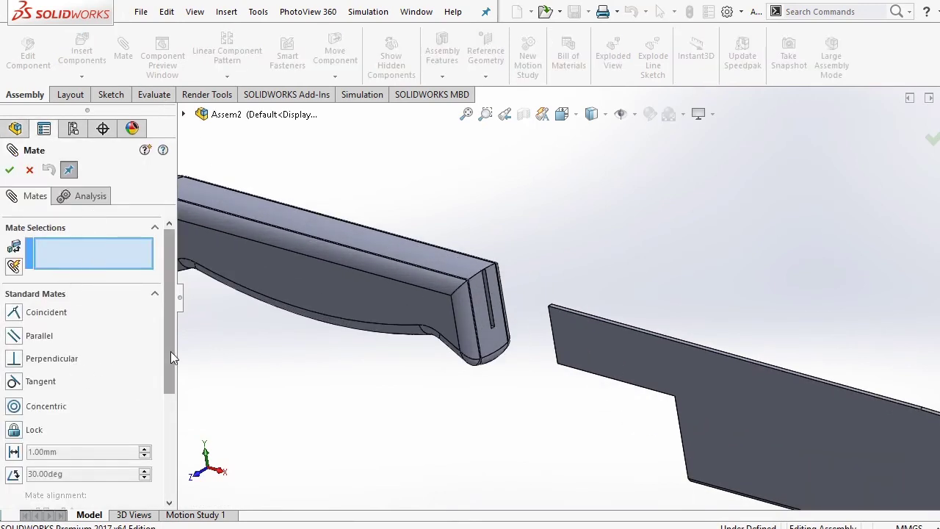
drag(172, 334, 167, 408)
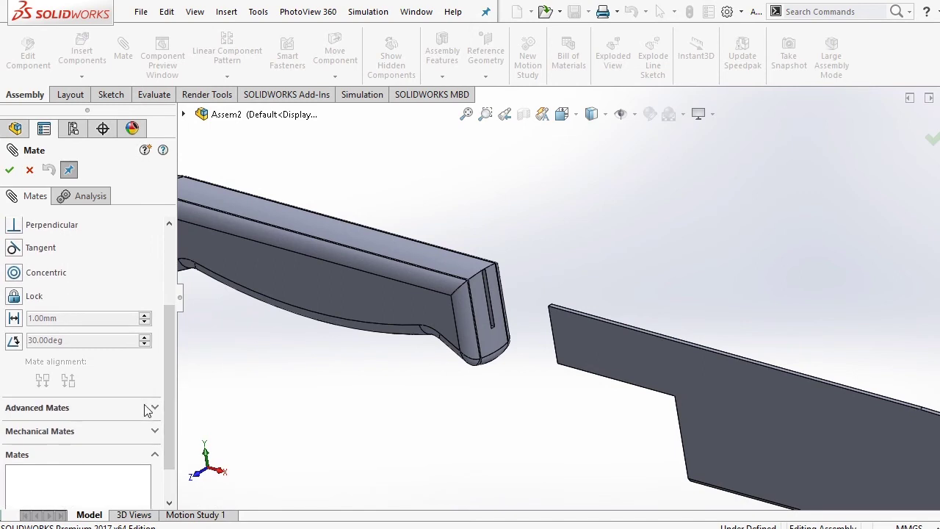
click(147, 410)
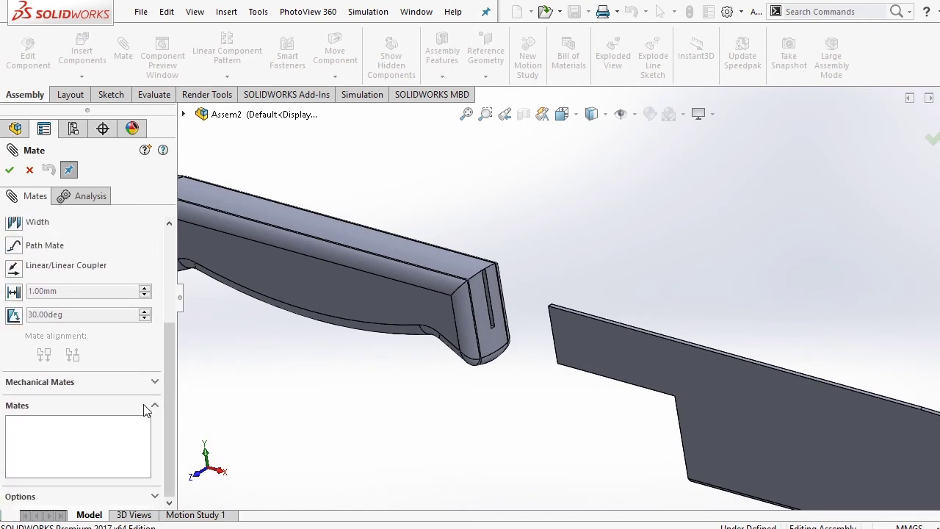
click(14, 222)
click(348, 327)
scroll(404, 323, down, 5)
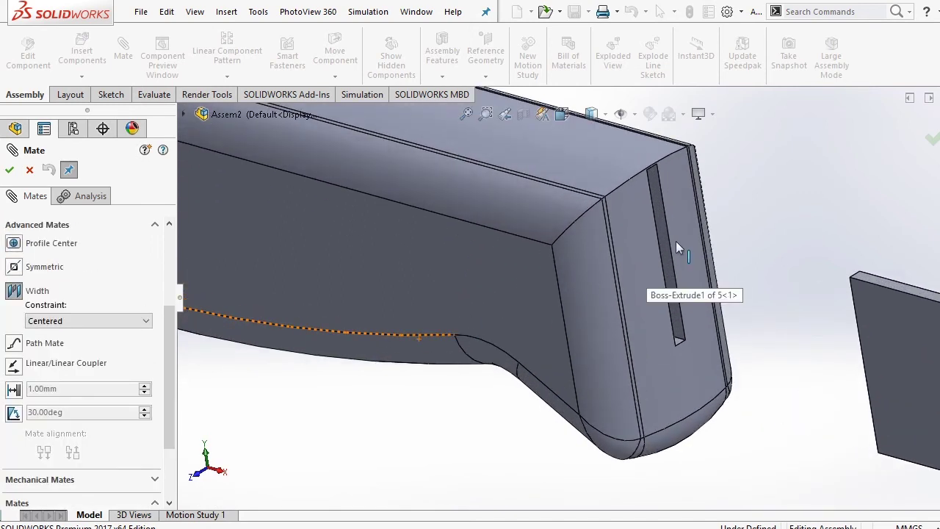
click(660, 232)
mouse_move(660, 232)
middle_down()
mouse_move(628, 228)
mouse_move(792, 330)
middle_up()
click(629, 235)
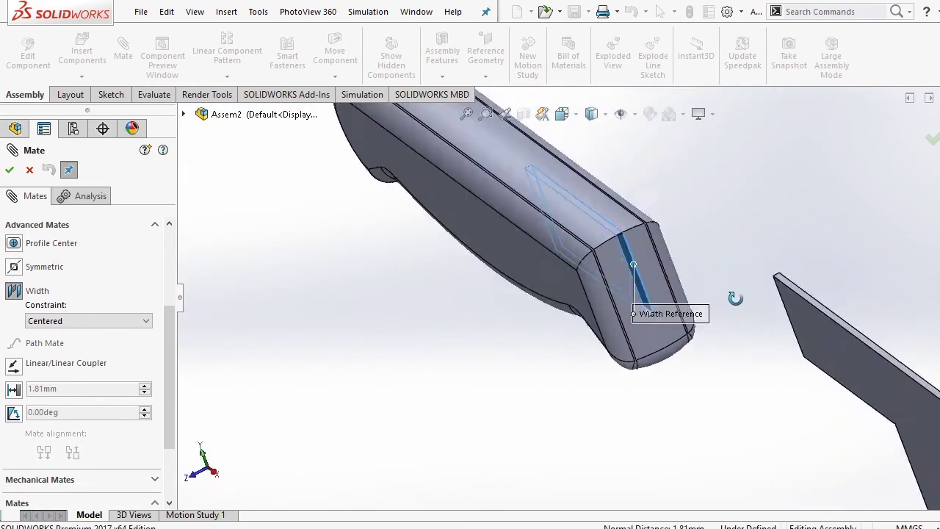
click(793, 324)
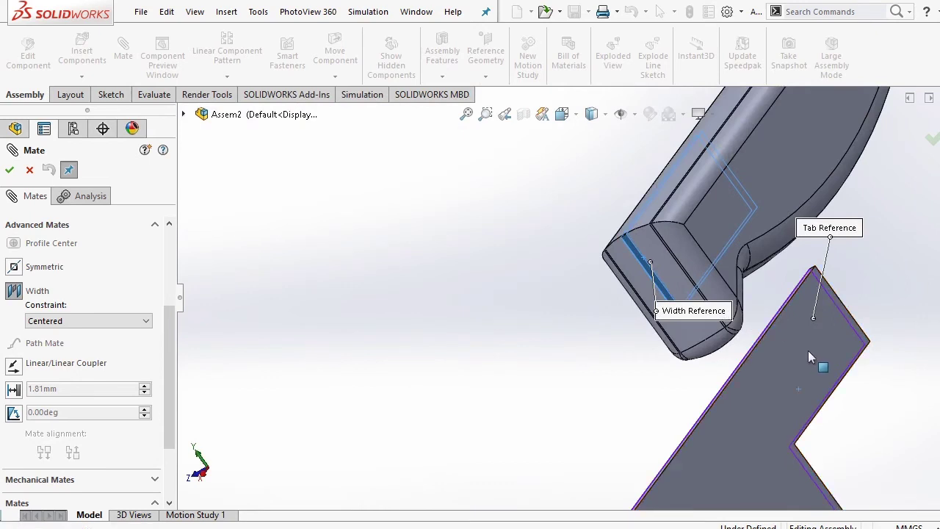
click(9, 170)
click(9, 169)
Set up a second Width mate centring the tab lengthwise between the slot's end faces.
mouse_move(616, 259)
middle_down()
mouse_move(693, 256)
mouse_move(703, 205)
mouse_move(357, 143)
middle_up()
click(123, 48)
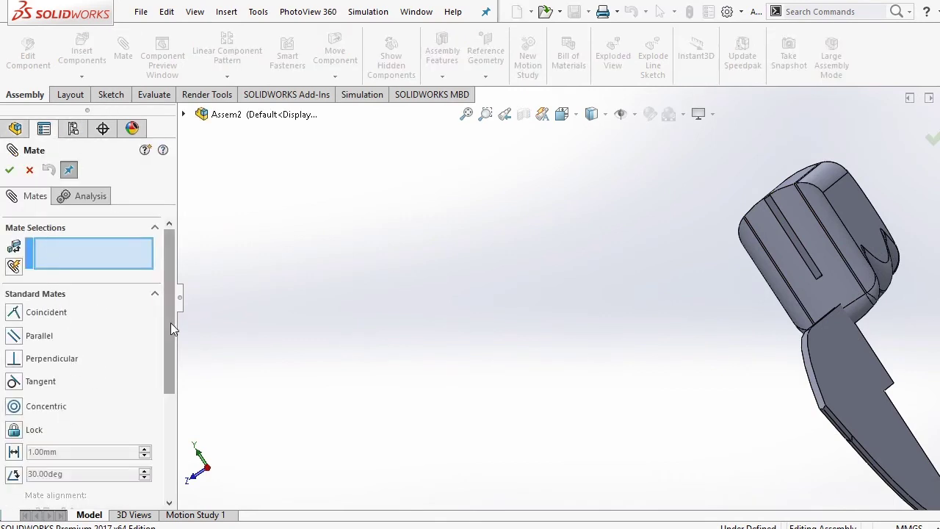
drag(171, 322, 170, 389)
click(152, 397)
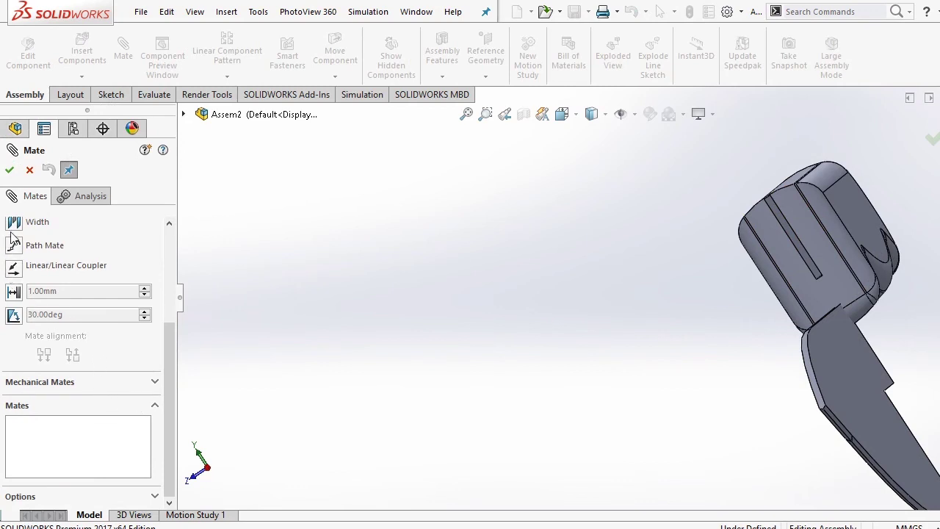
click(14, 224)
scroll(782, 205, down, 3)
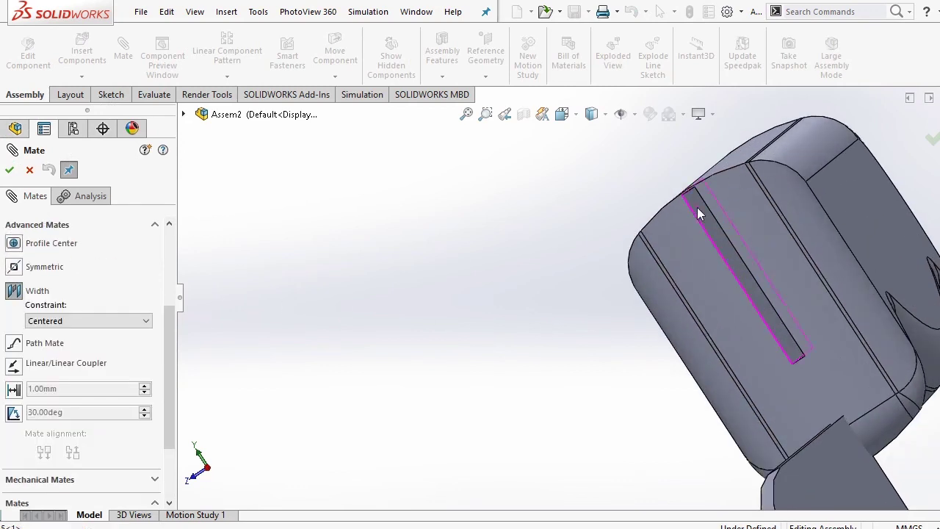
click(696, 187)
scroll(732, 224, up, 3)
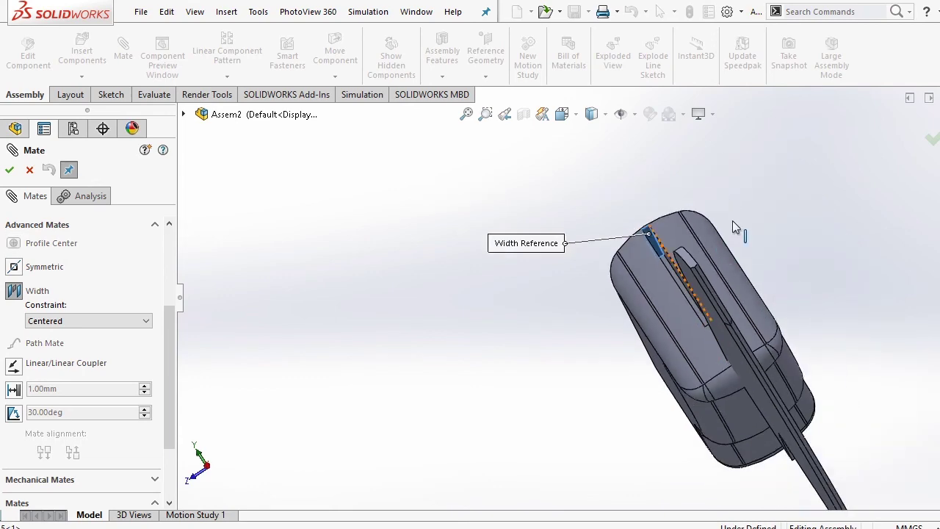
mouse_move(732, 224)
middle_down()
mouse_move(808, 262)
mouse_move(715, 323)
middle_up()
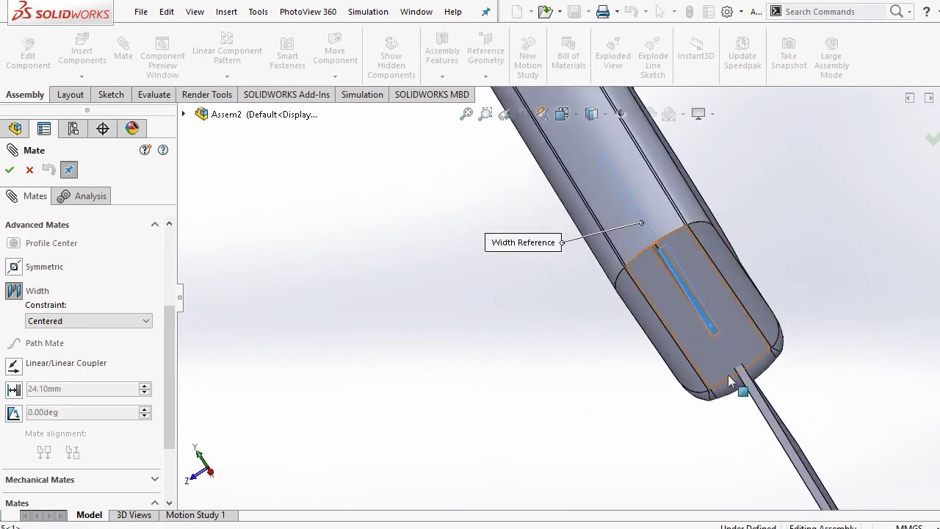
click(766, 413)
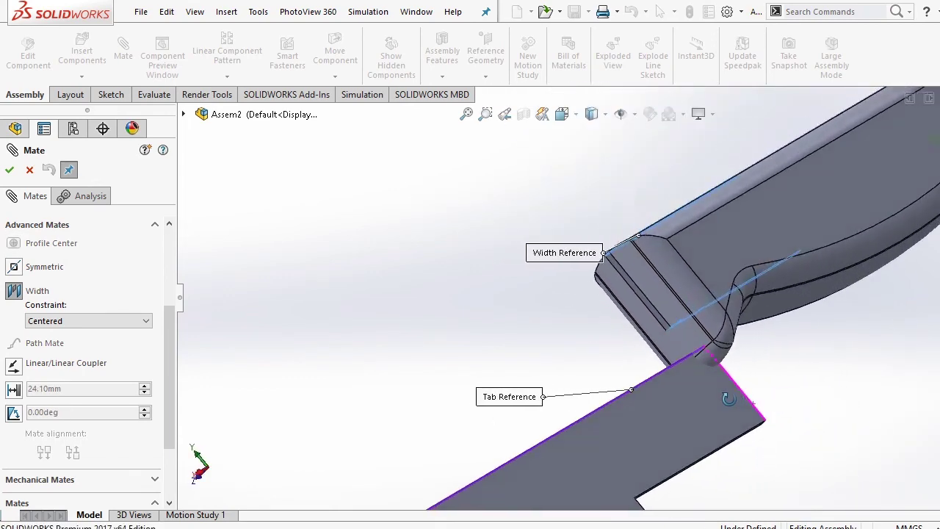
middle_drag(725, 403, 737, 439)
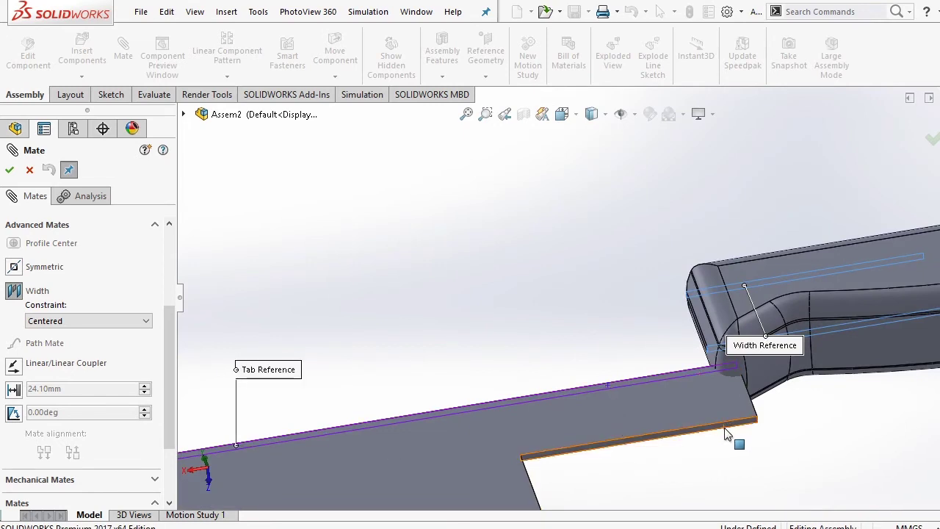
click(720, 434)
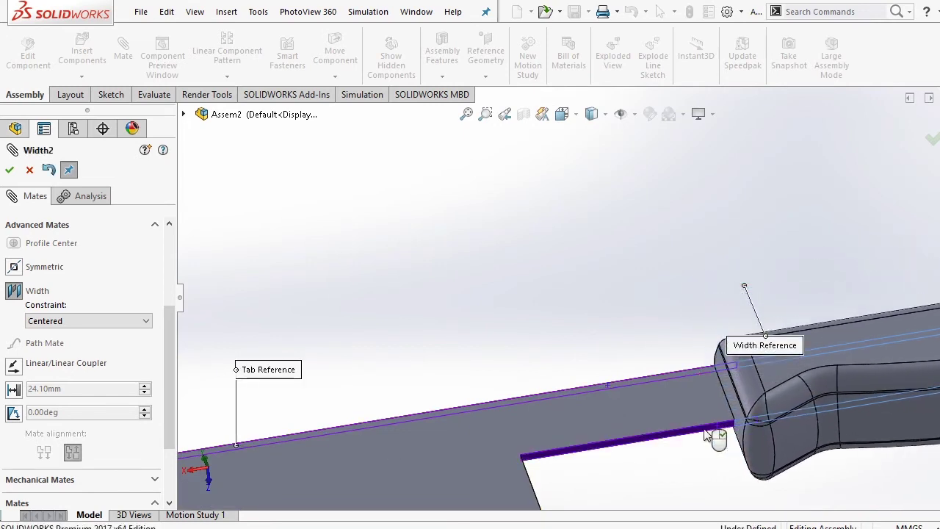
Accept the second Width mate and view the knife from the front.
click(8, 170)
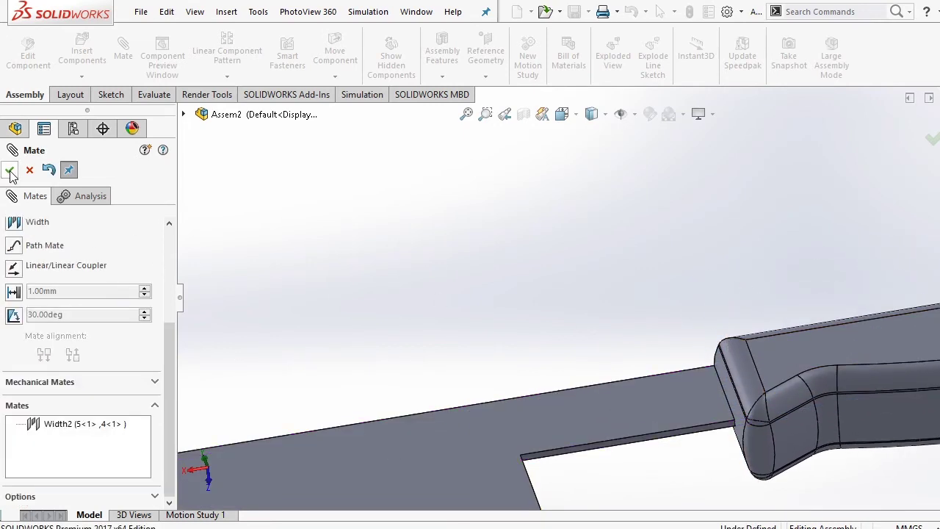
click(17, 171)
mouse_move(447, 273)
middle_down()
mouse_move(581, 295)
mouse_move(611, 189)
middle_up()
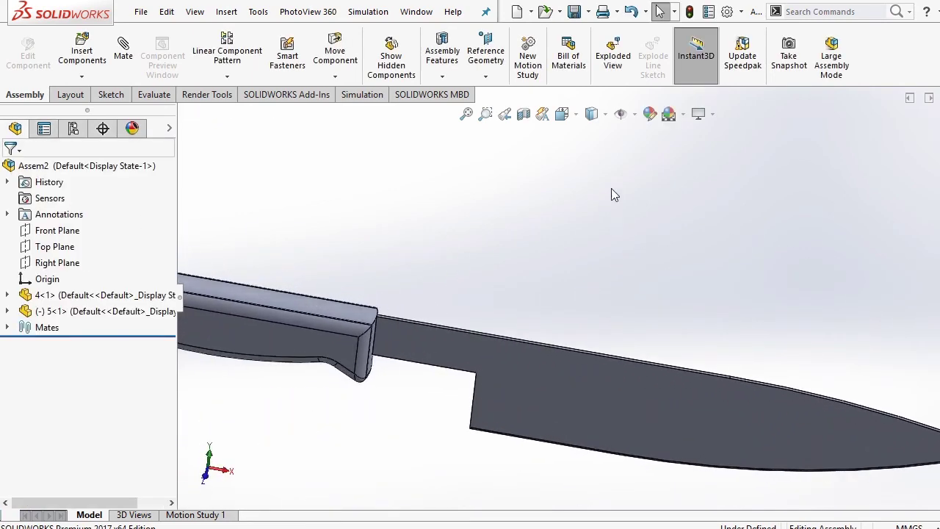
click(556, 121)
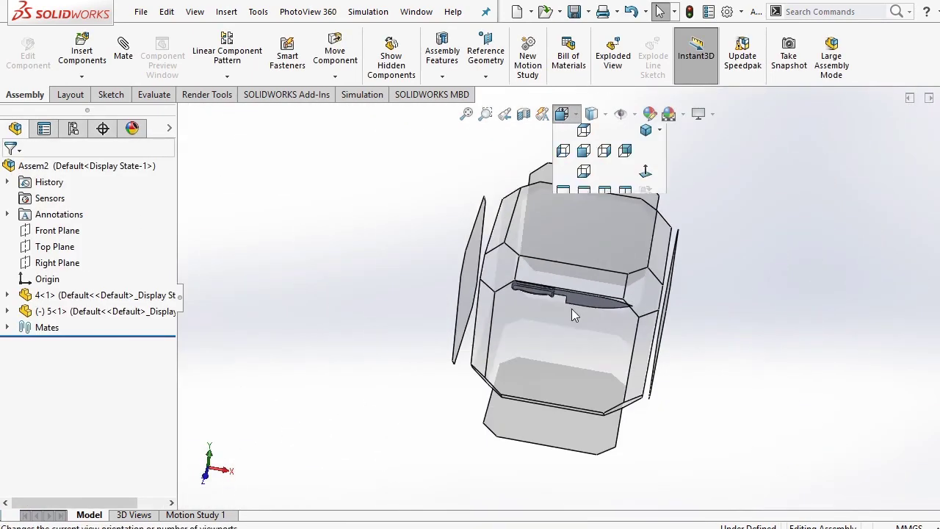
click(572, 309)
click(639, 294)
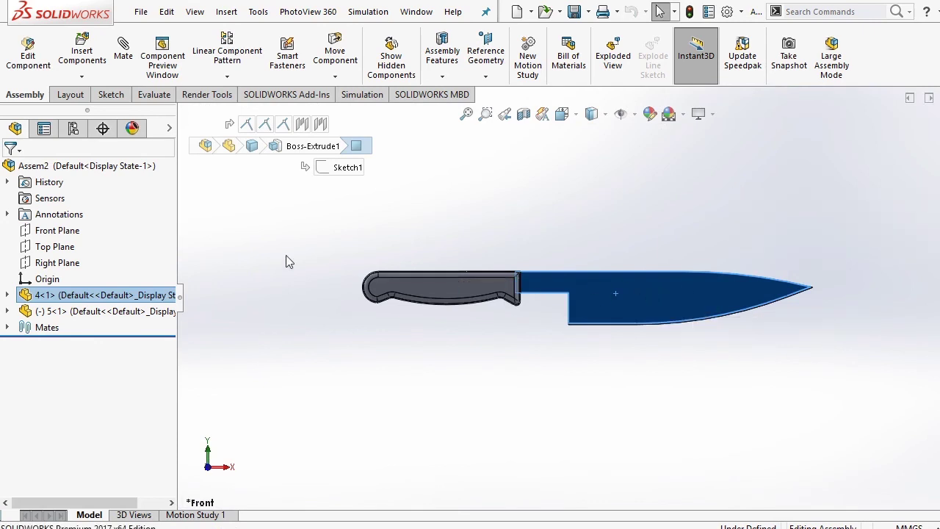
click(260, 236)
Drag the handle away from the blade and select the inner face of its slot.
drag(483, 294, 380, 298)
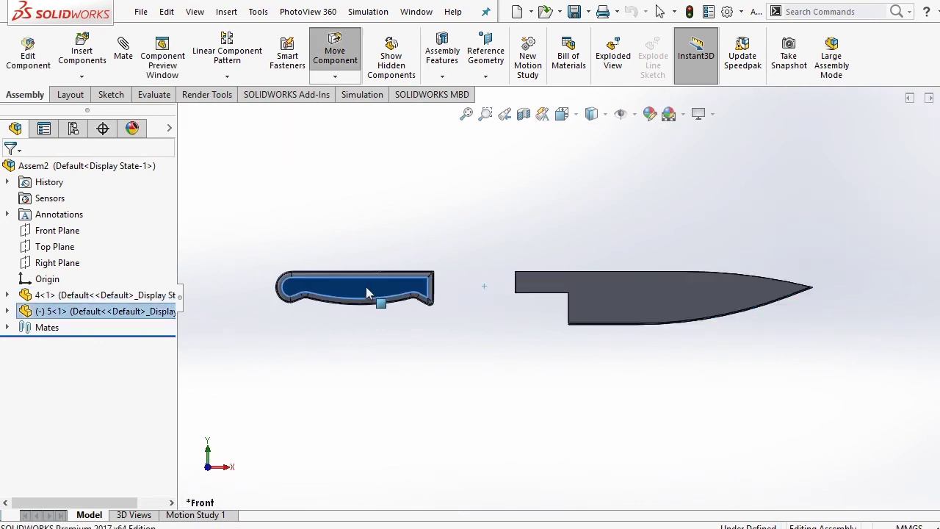
click(472, 235)
scroll(441, 292, down, 4)
middle_drag(440, 292, 353, 314)
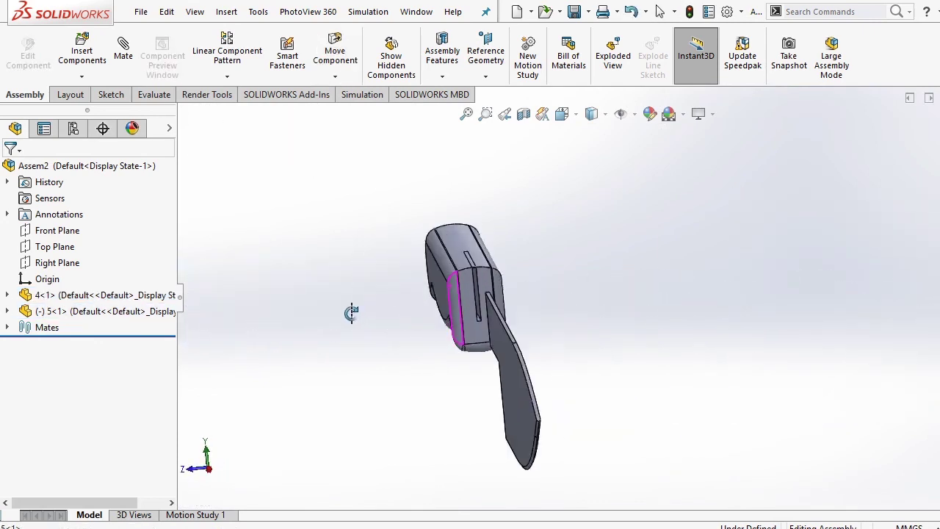
scroll(463, 298, down, 3)
scroll(563, 258, down, 3)
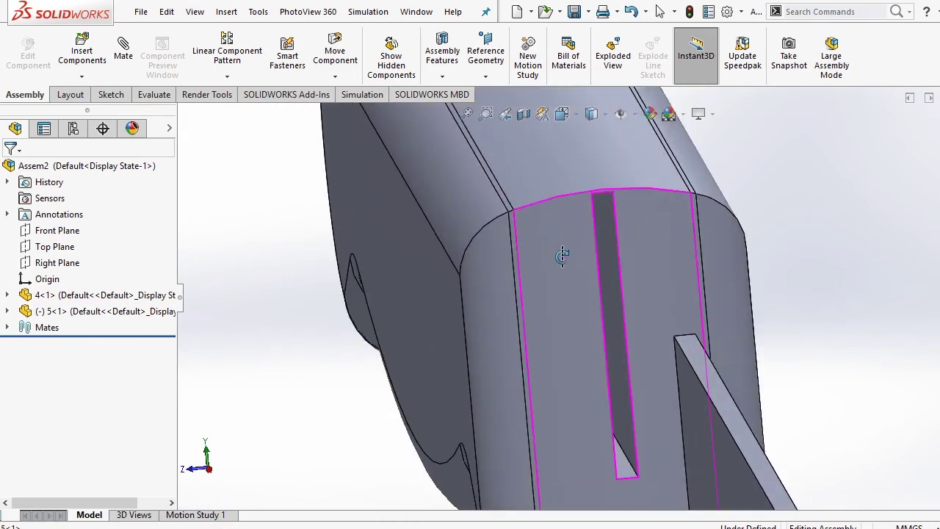
middle_drag(563, 258, 560, 255)
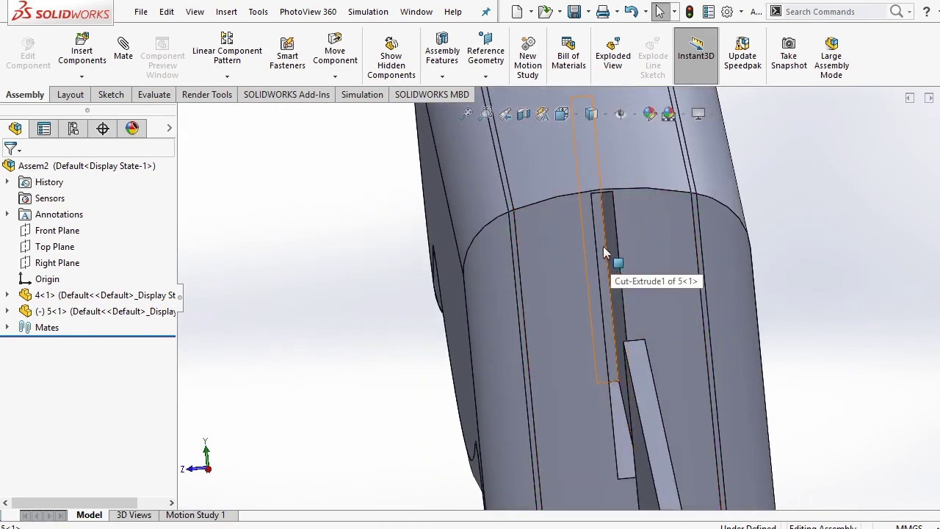
click(612, 246)
scroll(608, 310, up, 3)
middle_drag(608, 308, 703, 273)
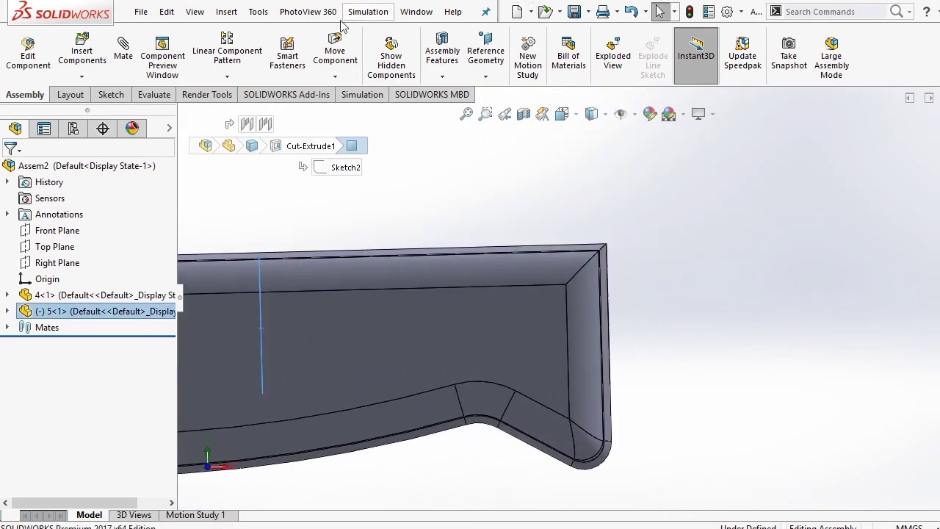
Mate the slot face coincident with the blade face, fully defining the assembly.
click(123, 56)
scroll(733, 298, up, 5)
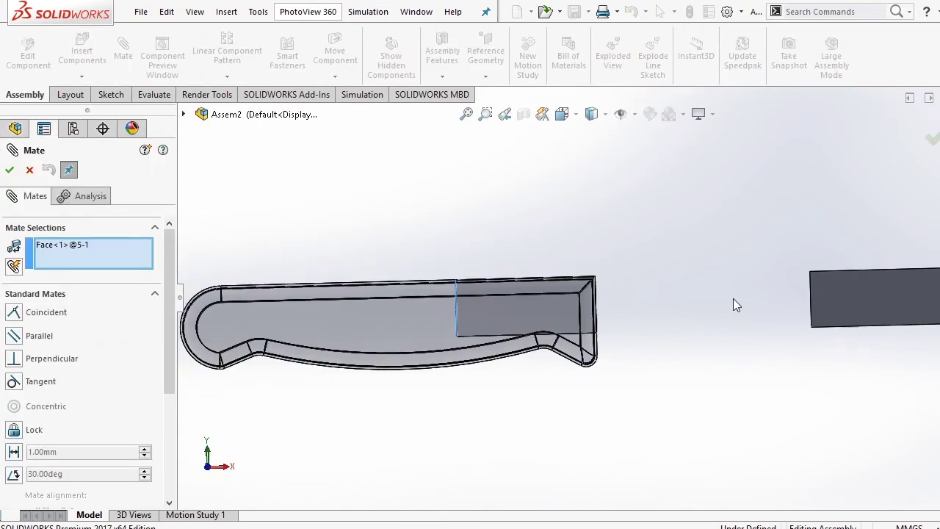
middle_drag(733, 298, 785, 311)
scroll(785, 311, down, 3)
scroll(824, 303, down, 3)
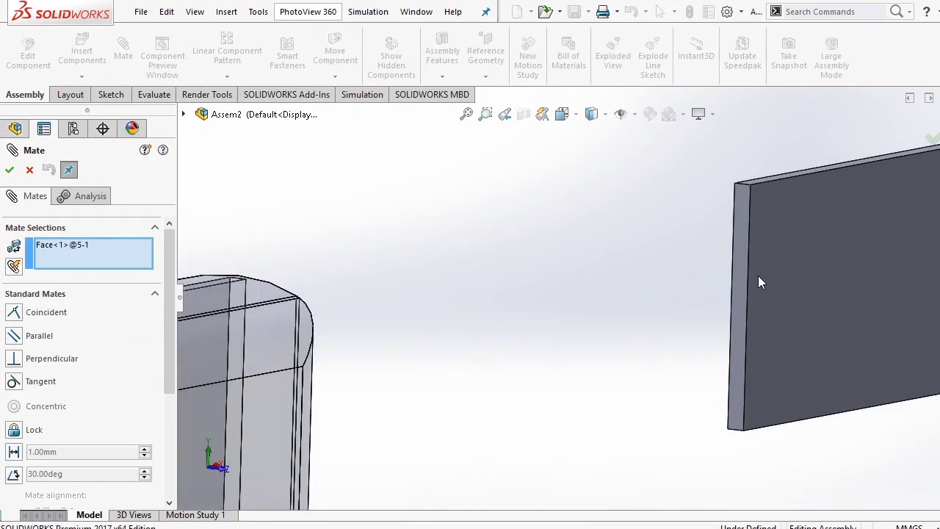
click(617, 290)
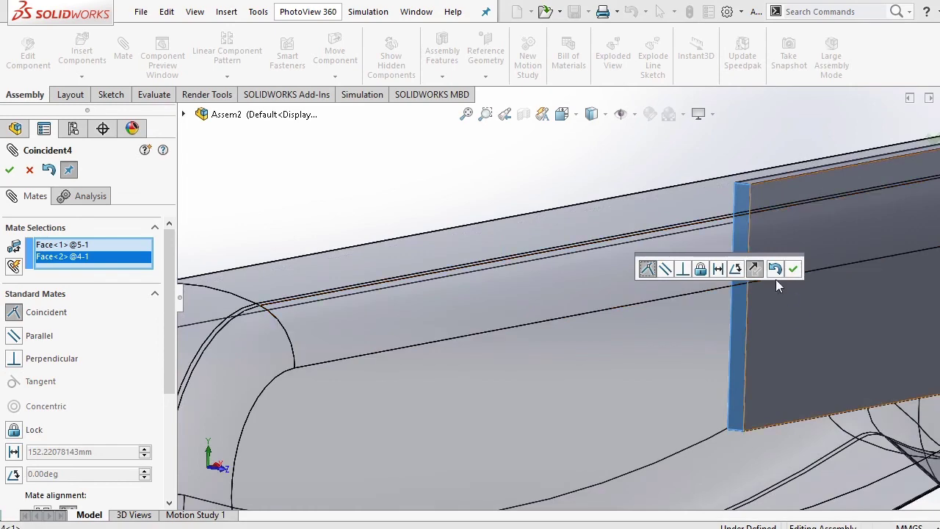
click(794, 270)
click(9, 170)
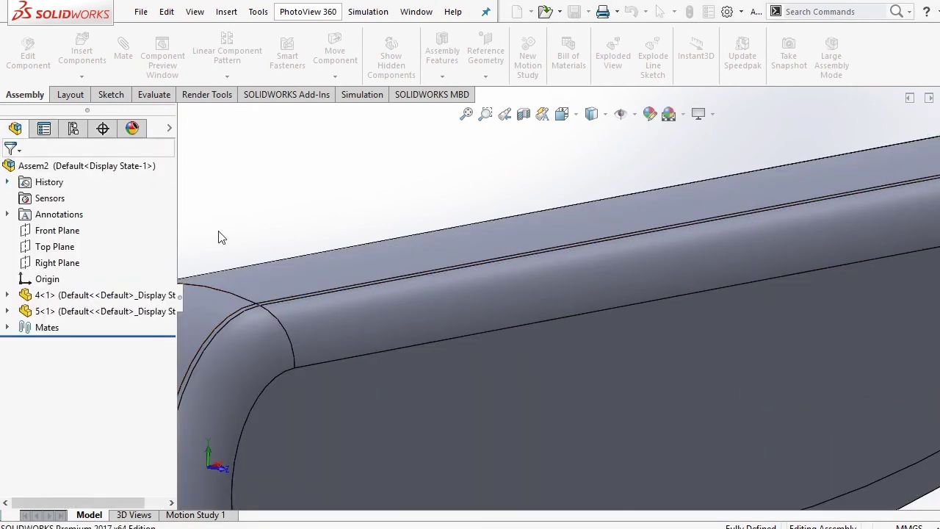
scroll(580, 255, up, 5)
Switch to the Front view and check the handle and blade components.
middle_drag(579, 255, 589, 154)
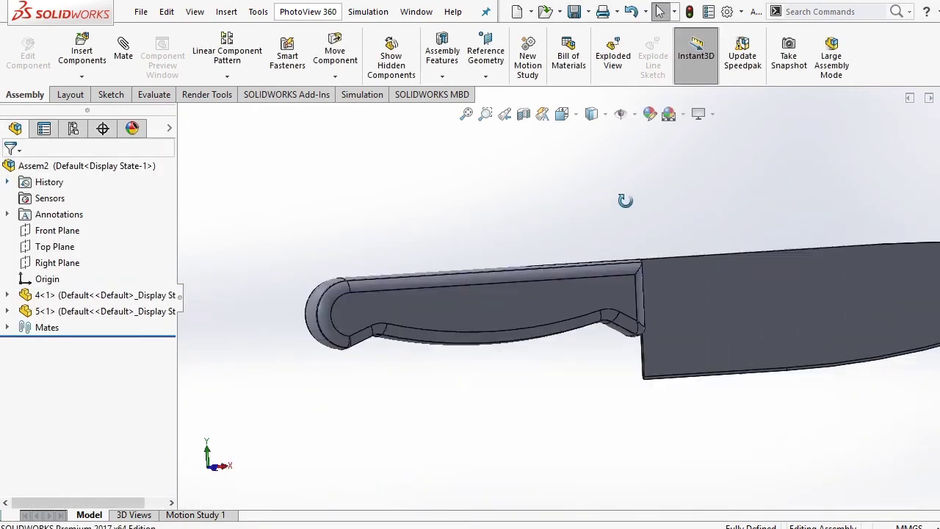
click(564, 113)
click(576, 323)
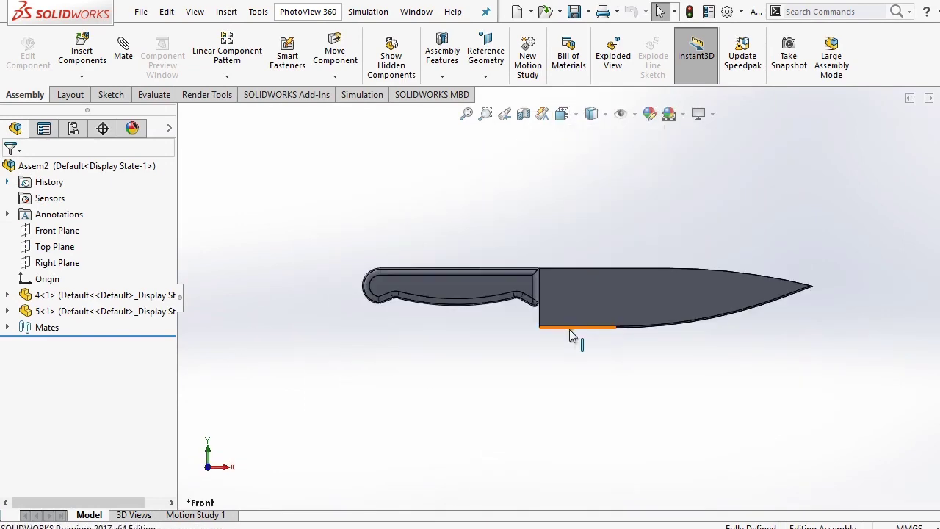
right_click(480, 279)
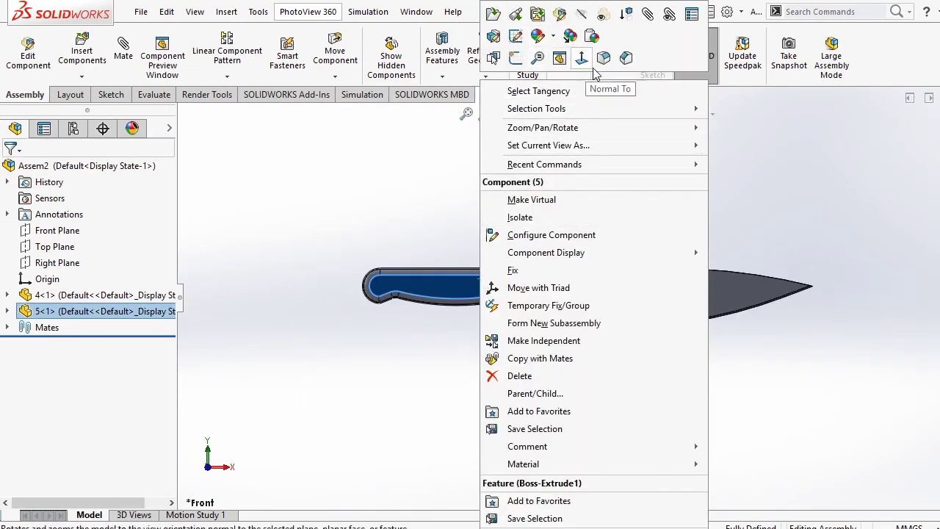
click(838, 175)
click(734, 291)
click(630, 212)
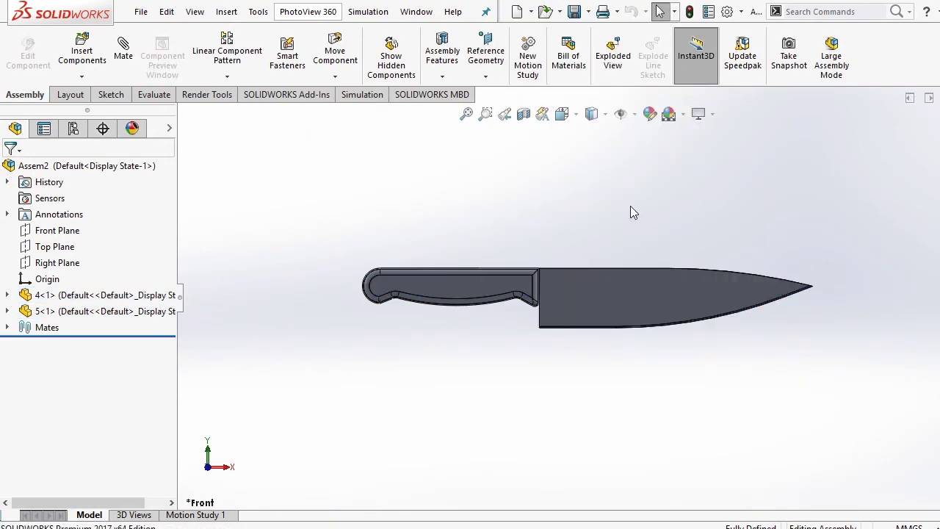
Return to the Front view and display tangent edges as phantom lines.
mouse_move(587, 156)
middle_down()
mouse_move(601, 260)
mouse_move(619, 245)
mouse_move(610, 213)
middle_up()
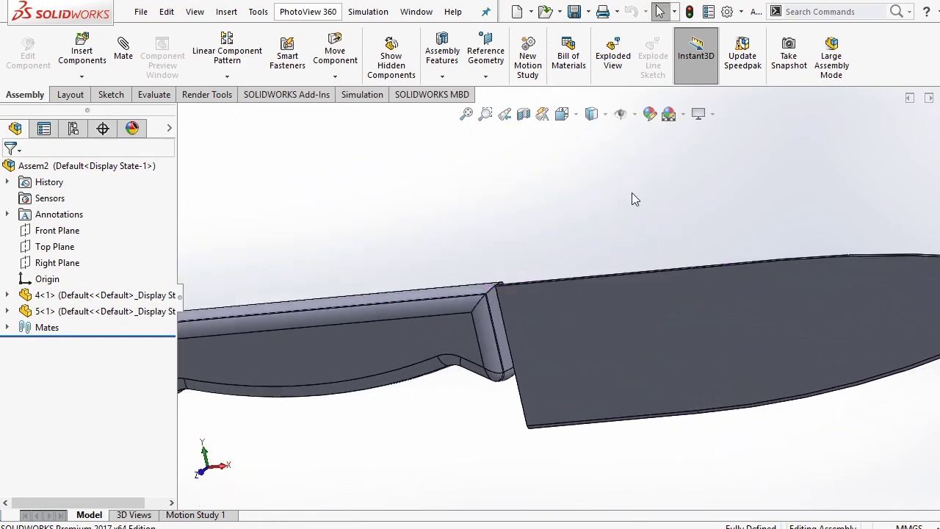
scroll(609, 162, up, 3)
click(551, 115)
click(561, 338)
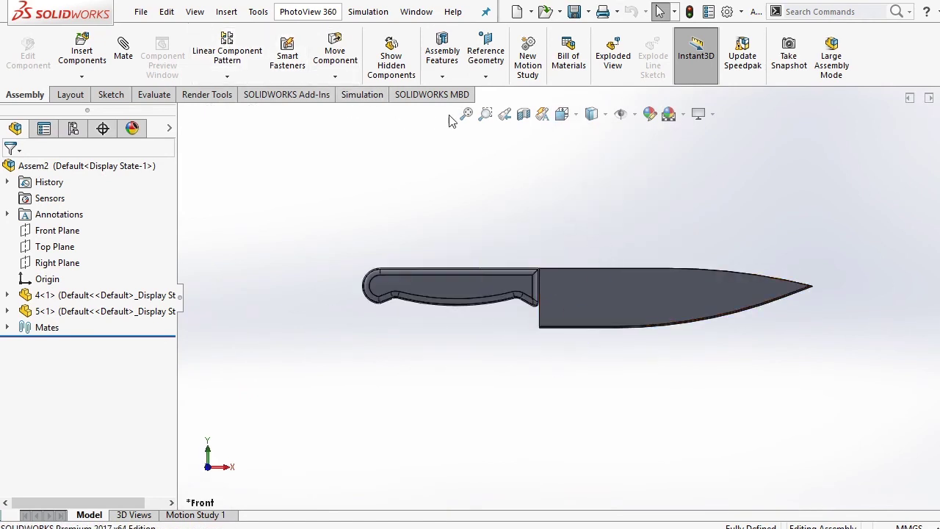
click(195, 12)
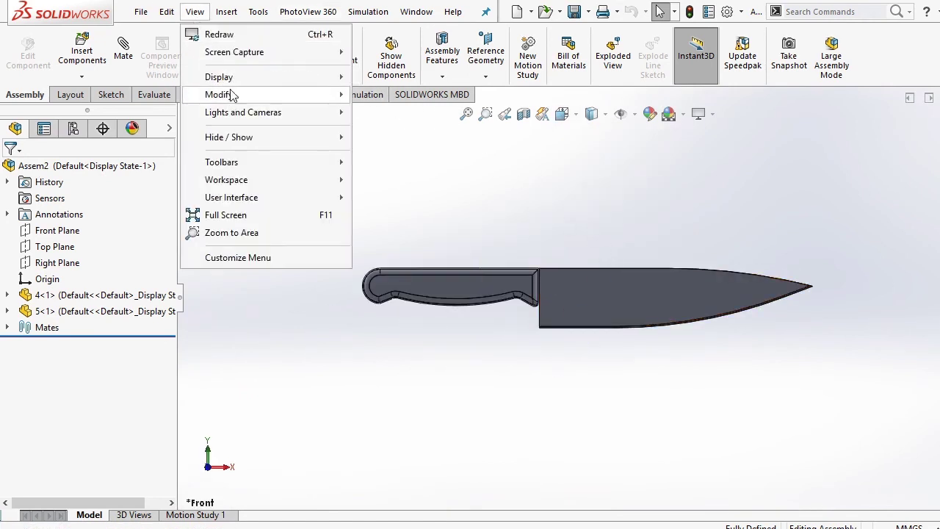
mouse_move(219, 78)
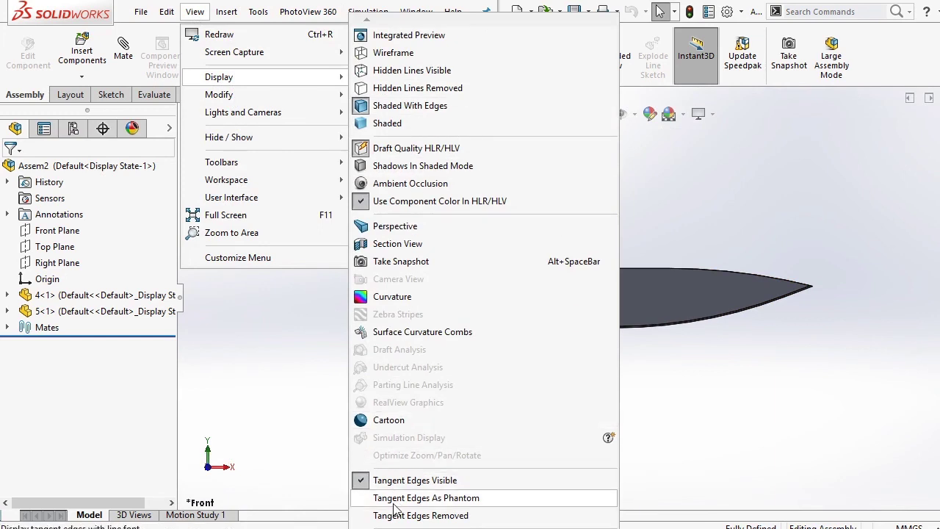
click(395, 502)
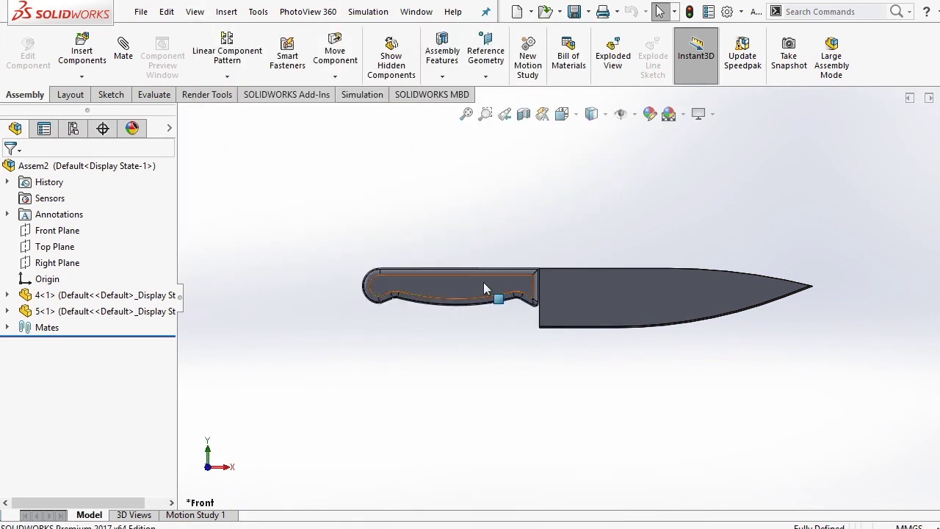
Set the handle body's appearance colour to black.
right_click(441, 283)
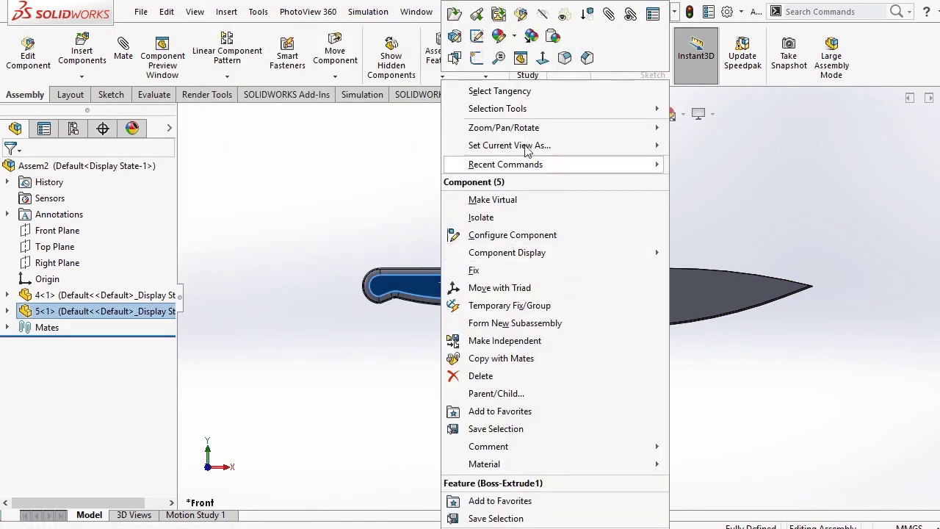
click(516, 39)
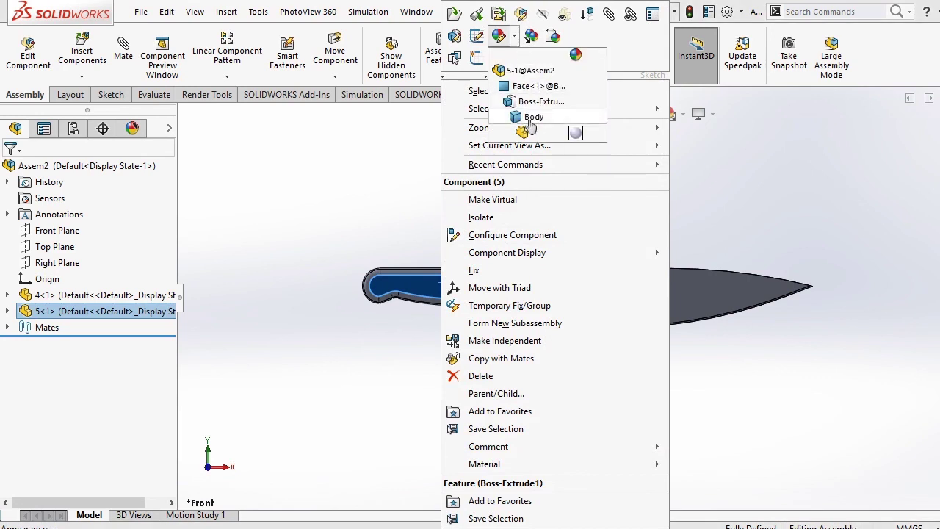
click(529, 121)
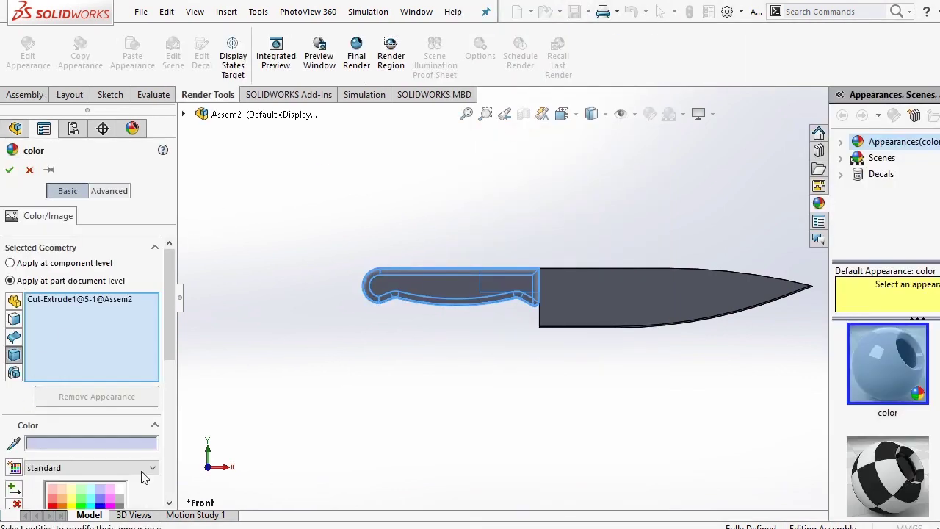
scroll(169, 348, down, 4)
scroll(166, 372, down, 1)
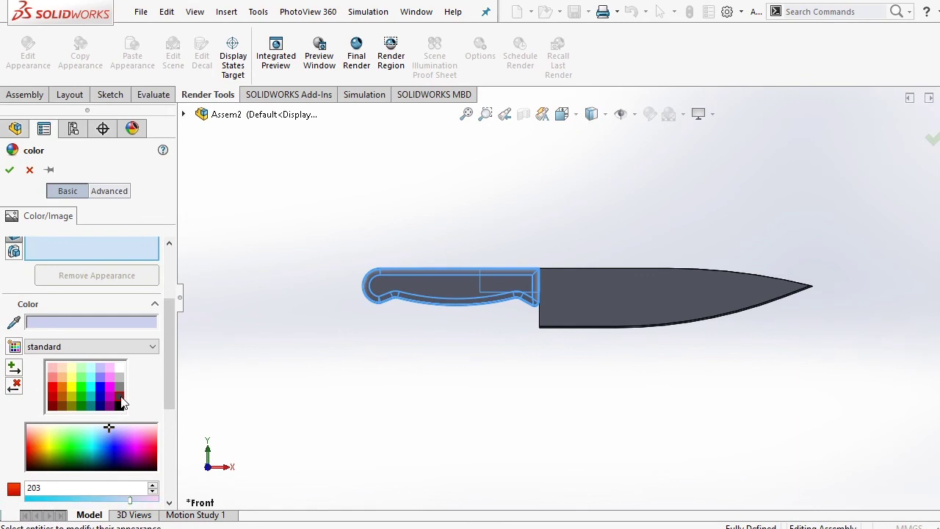
click(120, 403)
click(9, 171)
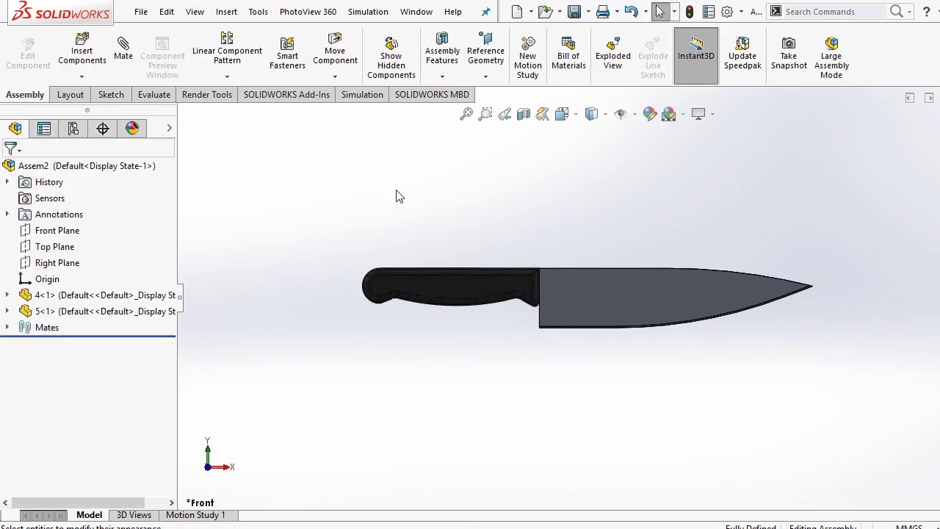
Orbit to check the black handle, then return to the Front view.
middle_drag(614, 238, 609, 232)
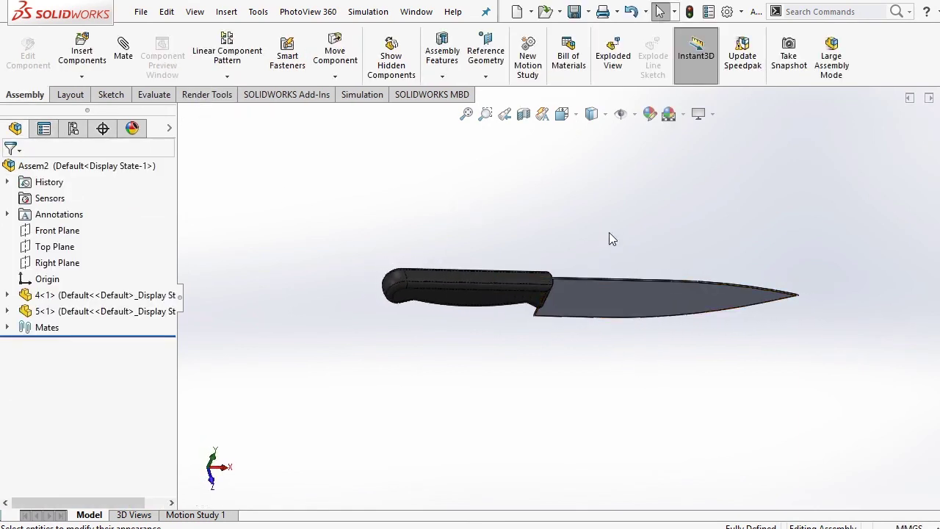
click(560, 115)
click(574, 360)
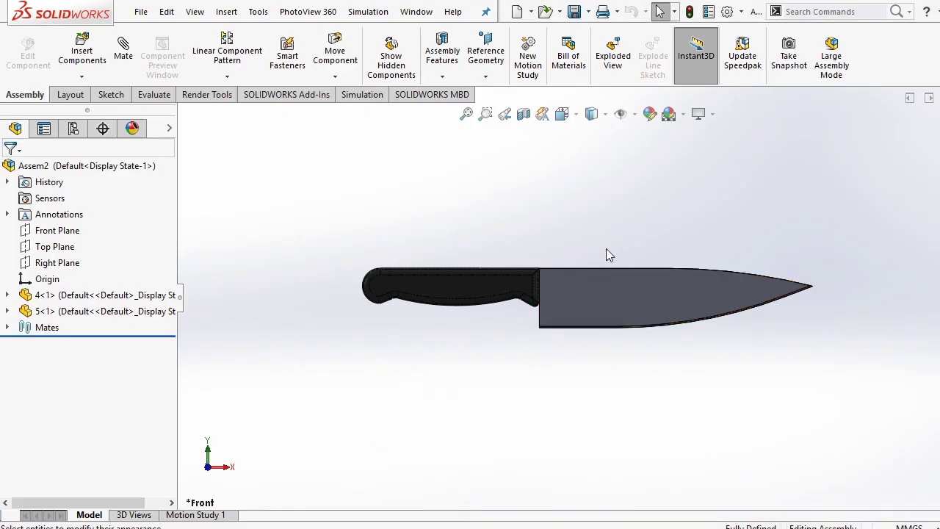
middle_drag(606, 249, 572, 243)
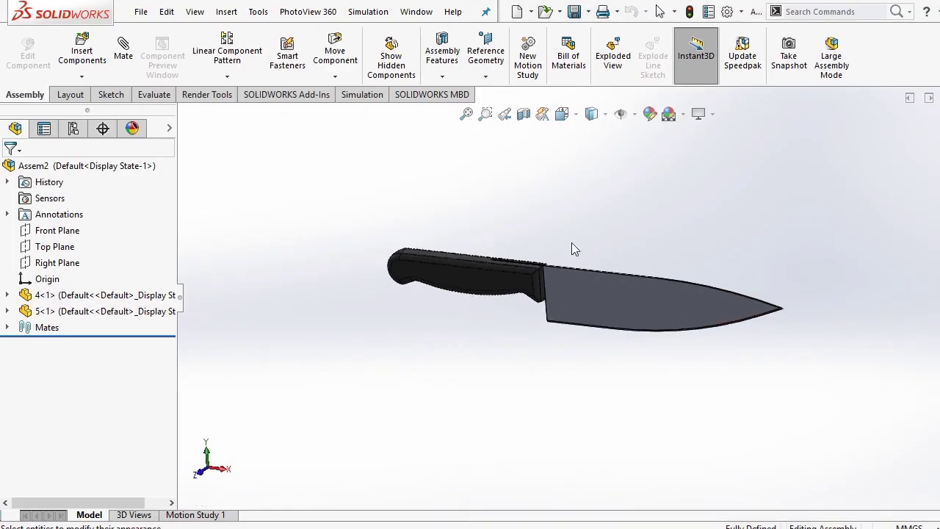
click(570, 119)
click(538, 283)
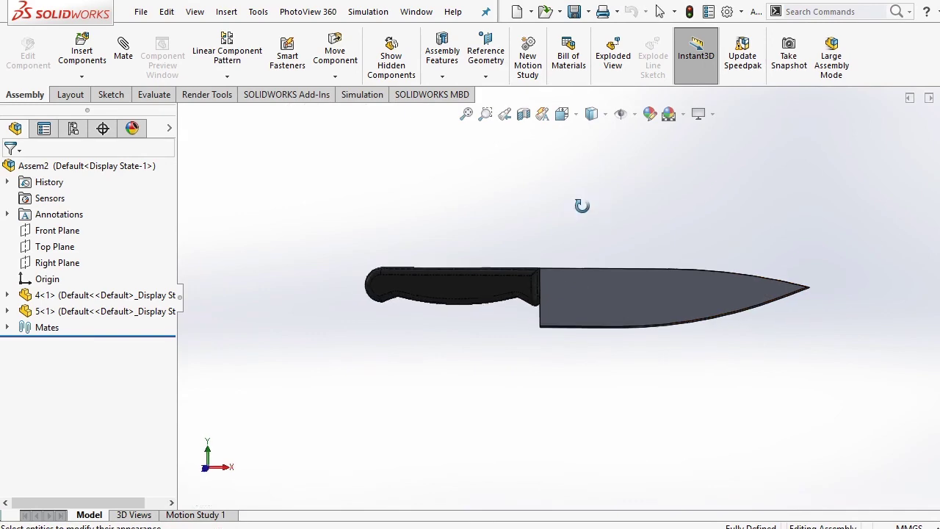
mouse_move(581, 203)
middle_down()
mouse_move(493, 226)
mouse_move(439, 254)
mouse_move(343, 243)
mouse_move(605, 243)
mouse_move(596, 220)
middle_up()
click(563, 116)
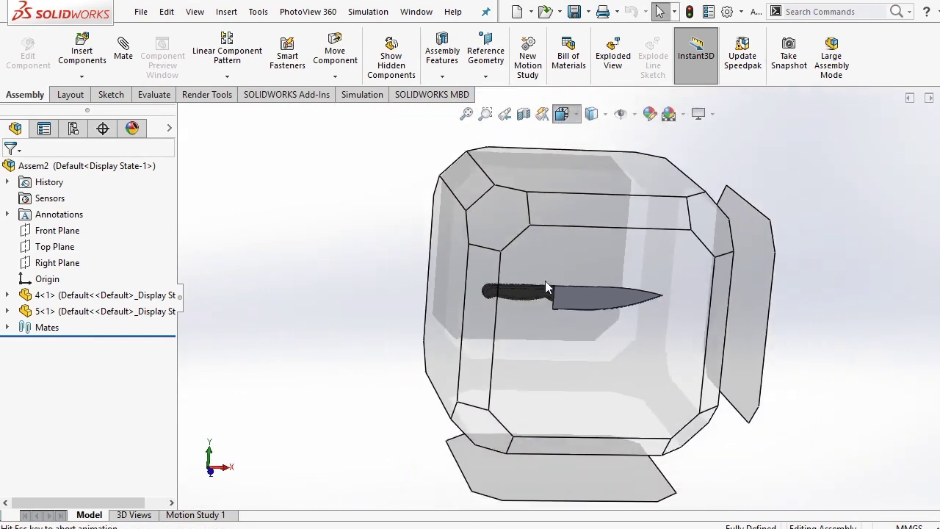
click(548, 290)
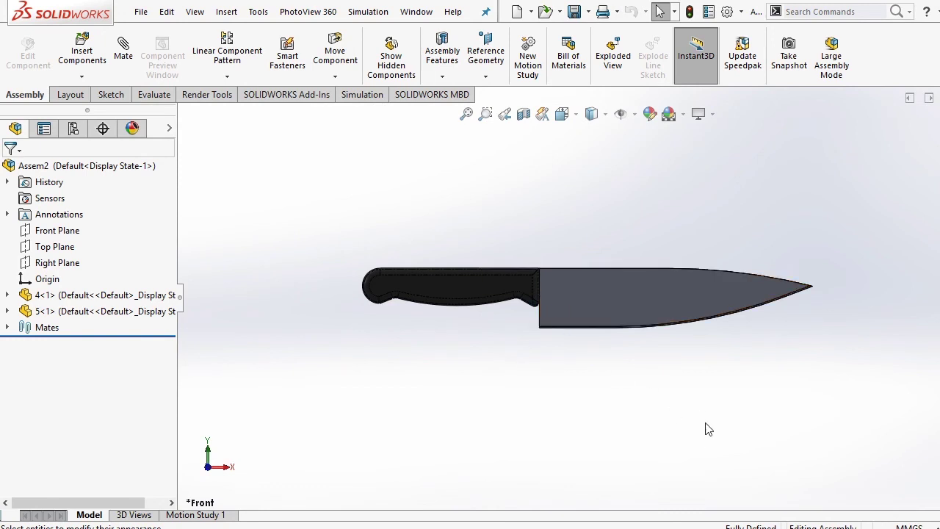